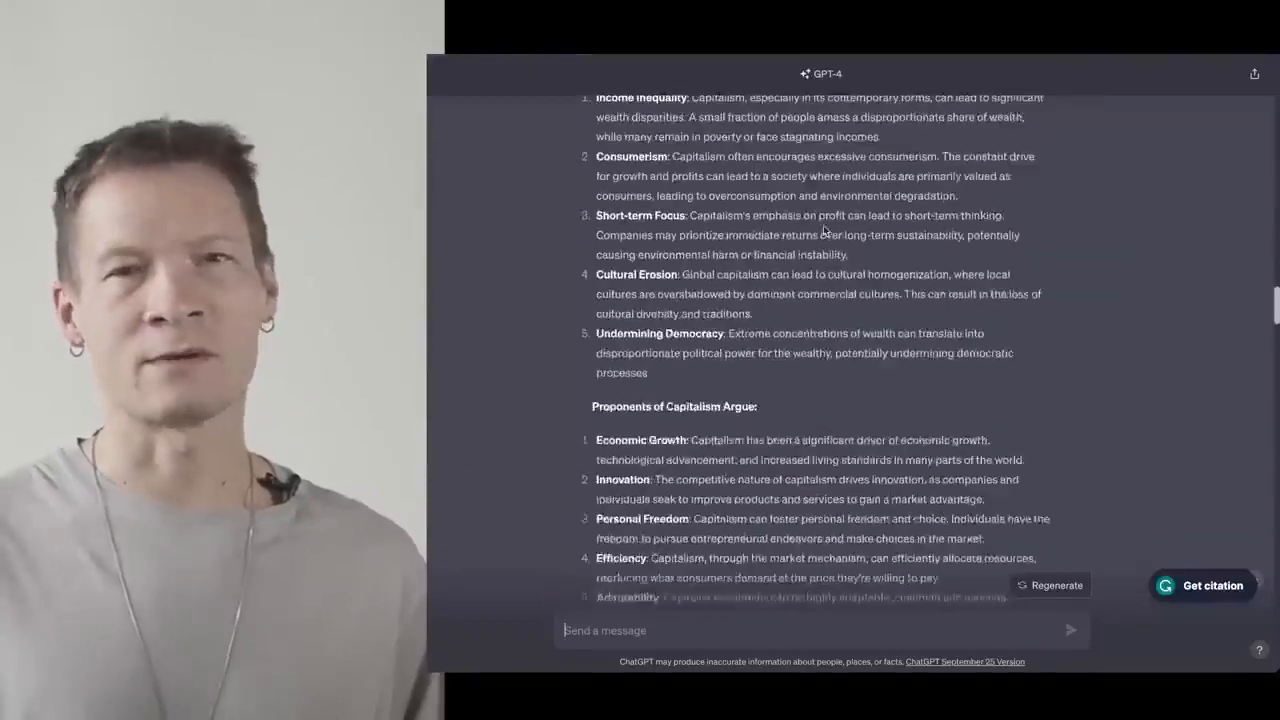
{"action": "scroll", "coordinate": [824, 227], "scroll_direction": "down", "scroll_amount": 18}
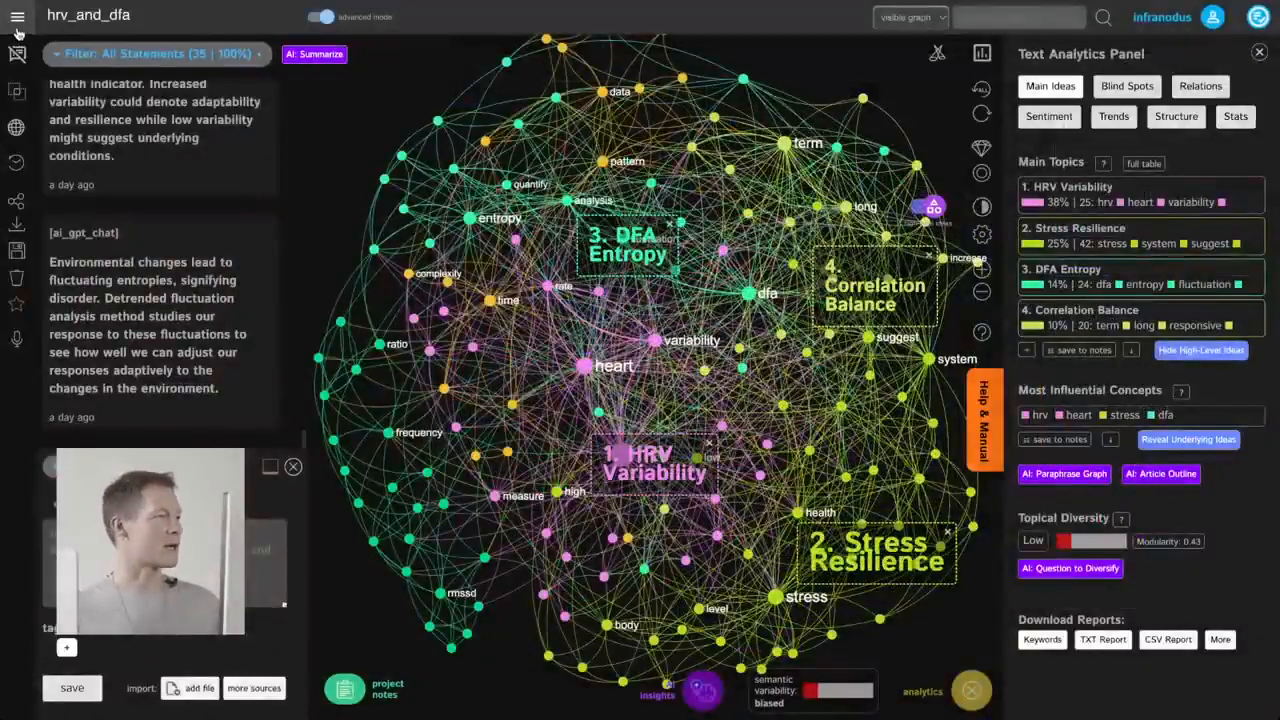
Open the Live AI Ideation app from the GPT3/4 AI import sources on the Apps & Import page
{"action": "left_click", "coordinate": [17, 16]}
{"action": "left_click", "coordinate": [104, 96]}
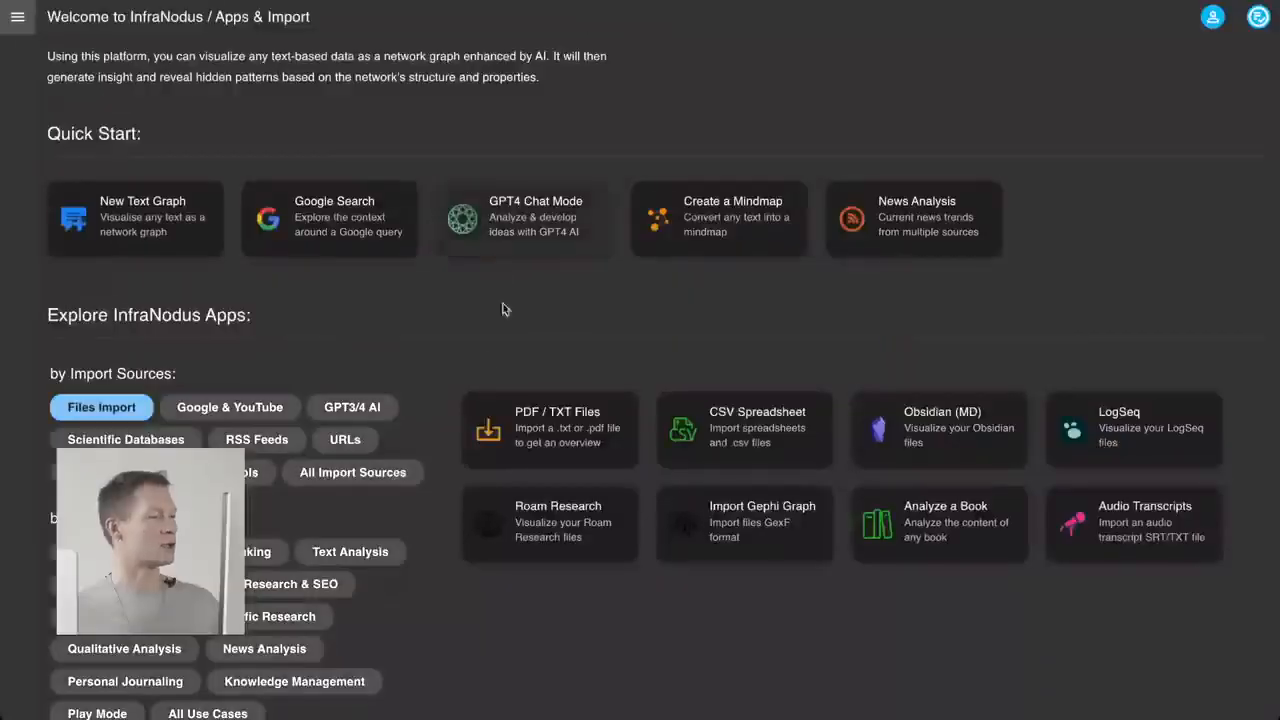
{"action": "scroll", "coordinate": [397, 423], "scroll_direction": "down", "scroll_amount": 1}
{"action": "left_click", "coordinate": [347, 262]}
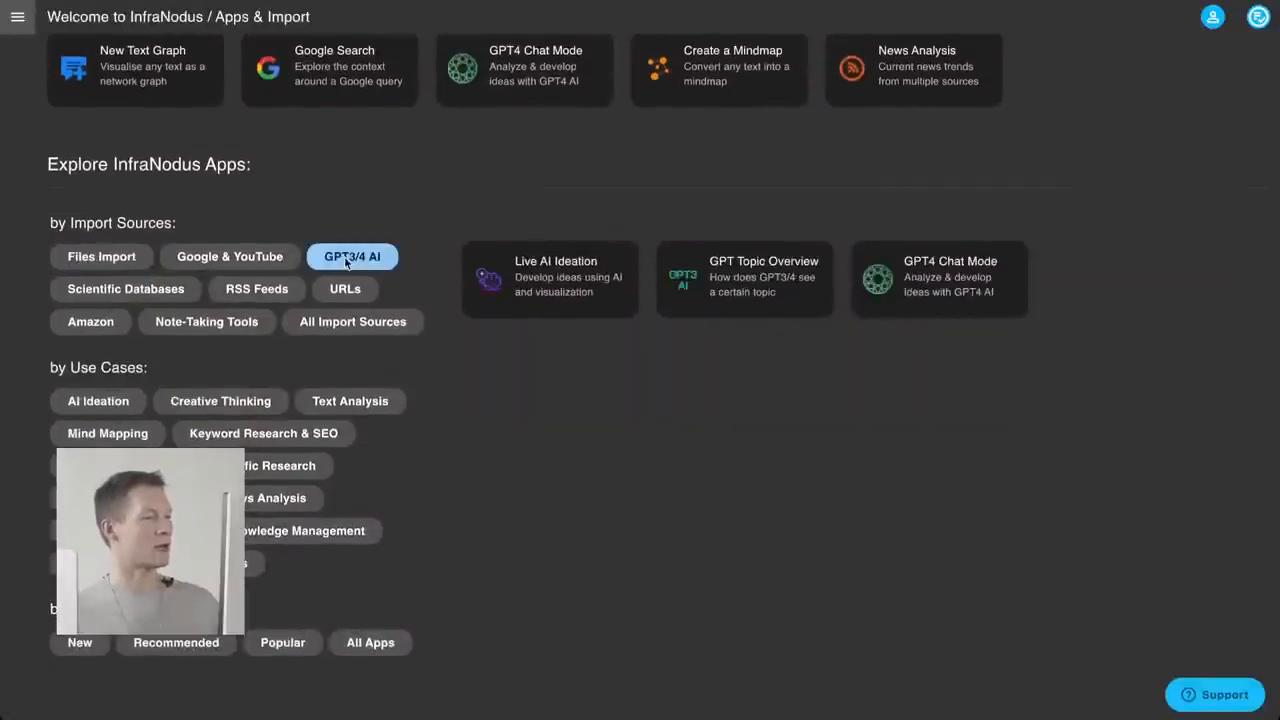
{"action": "left_click", "coordinate": [97, 402]}
{"action": "left_click", "coordinate": [353, 261]}
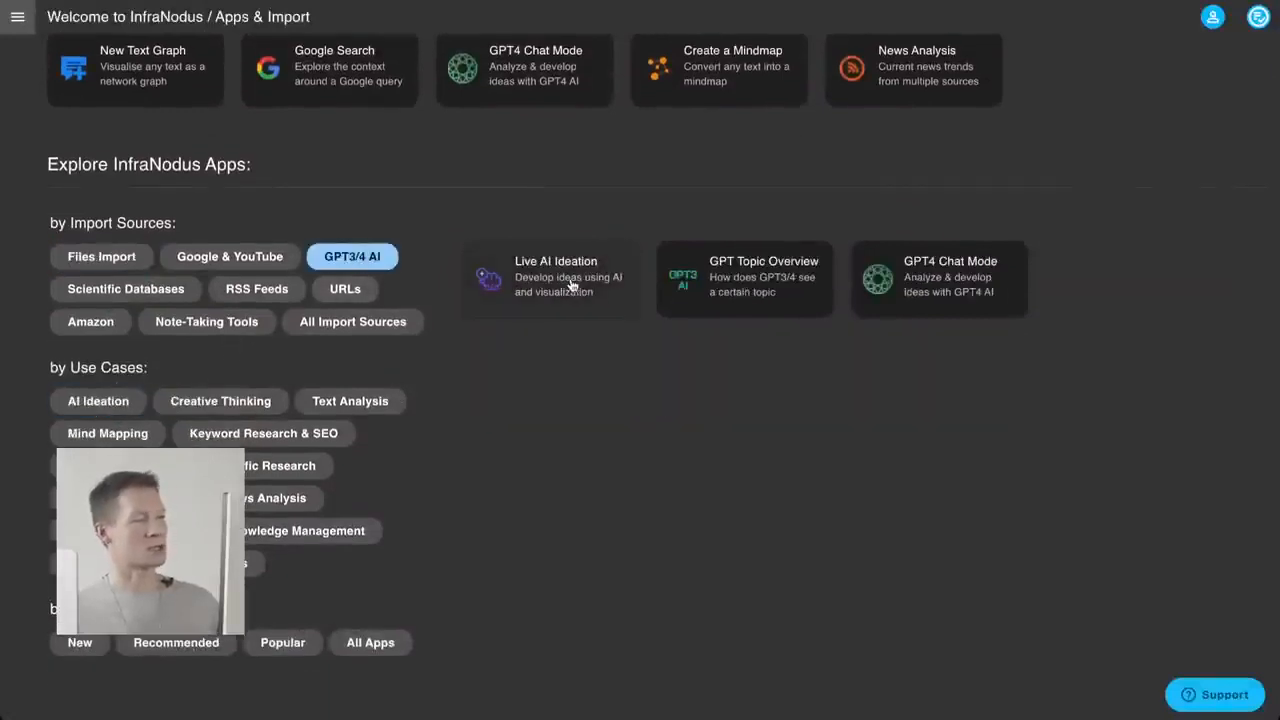
{"action": "left_click", "coordinate": [569, 283]}
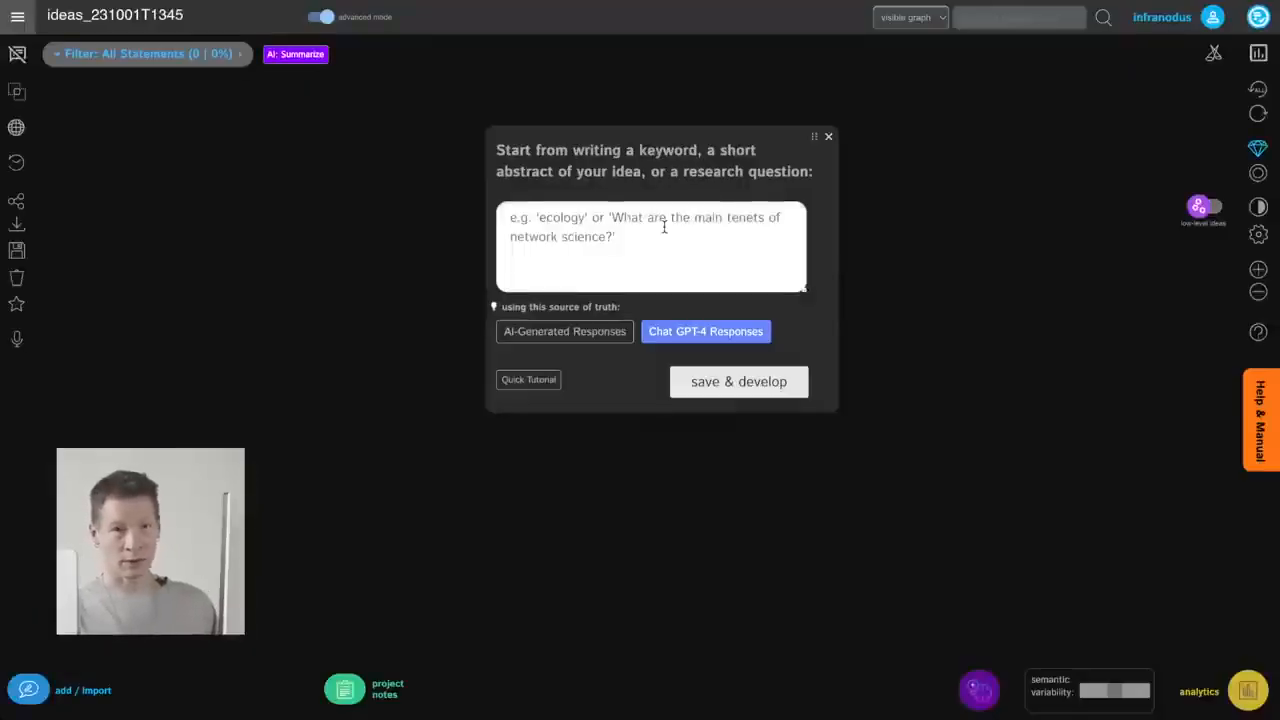
Enter "heart rate variability" as the starting idea and save and develop it with Chat GPT-4 responses
{"action": "type", "text": "heart"}
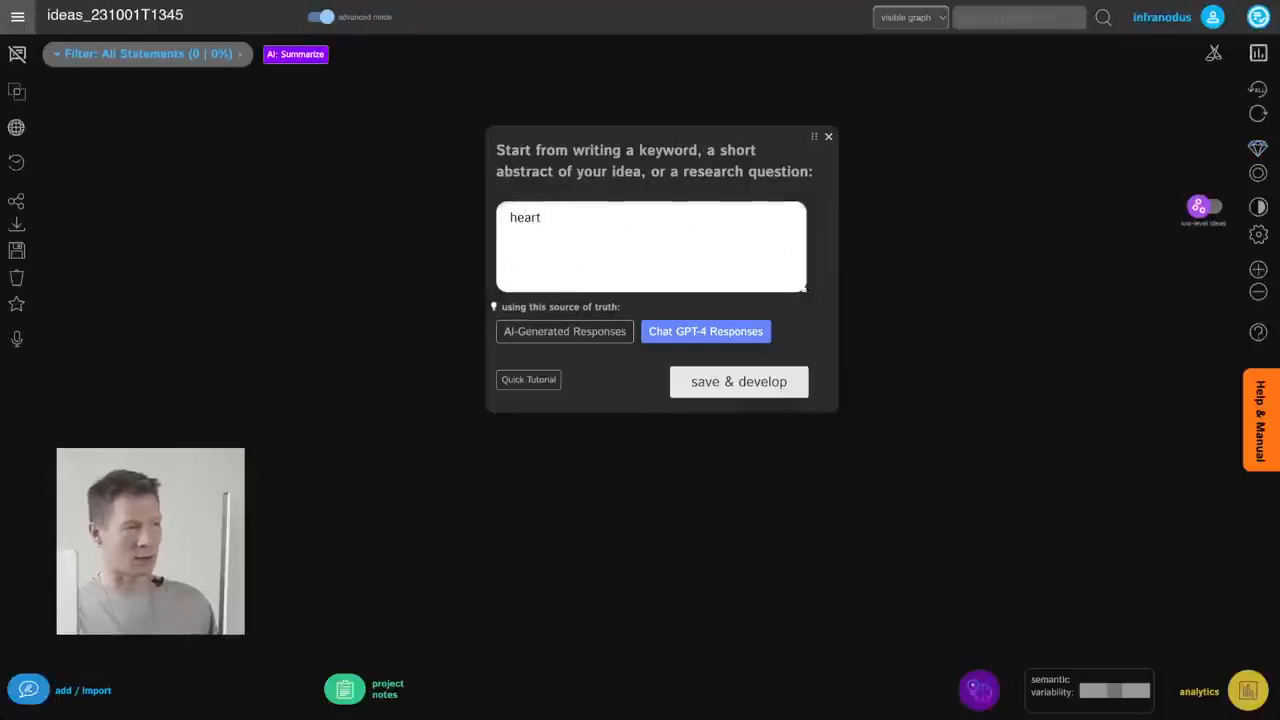
{"action": "type", "text": " rate vari"}
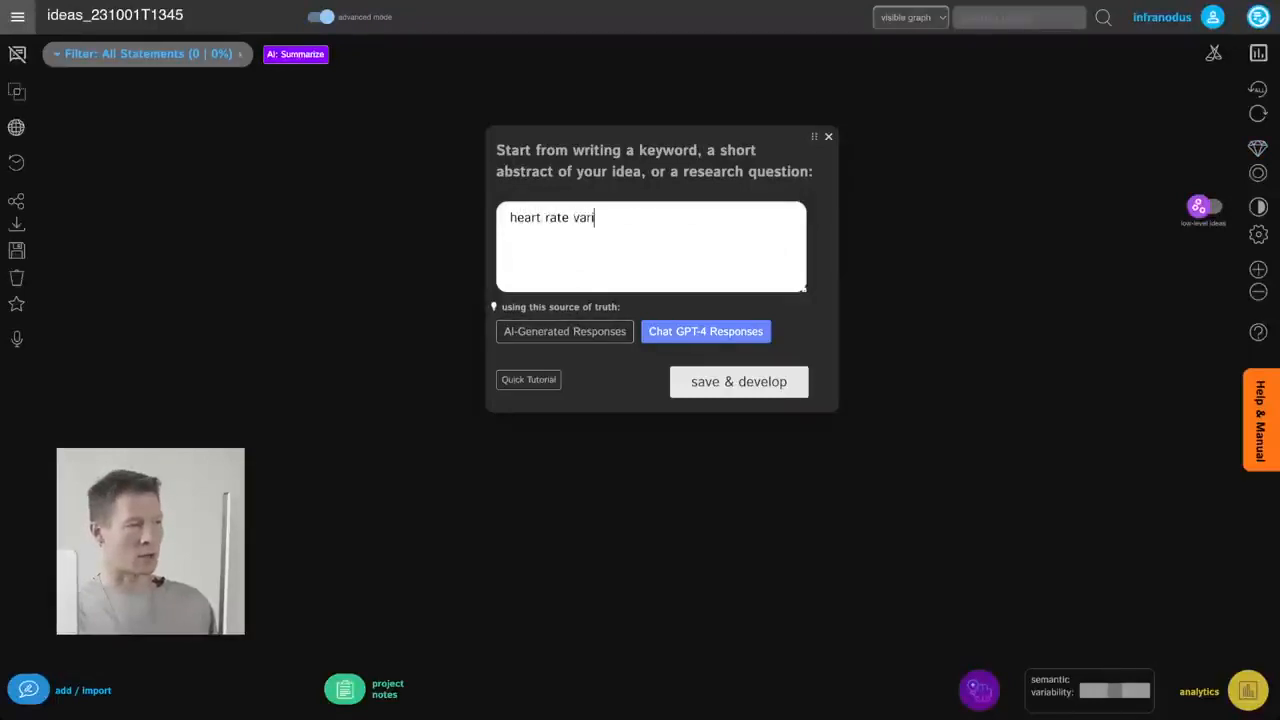
{"action": "type", "text": "abblity"}
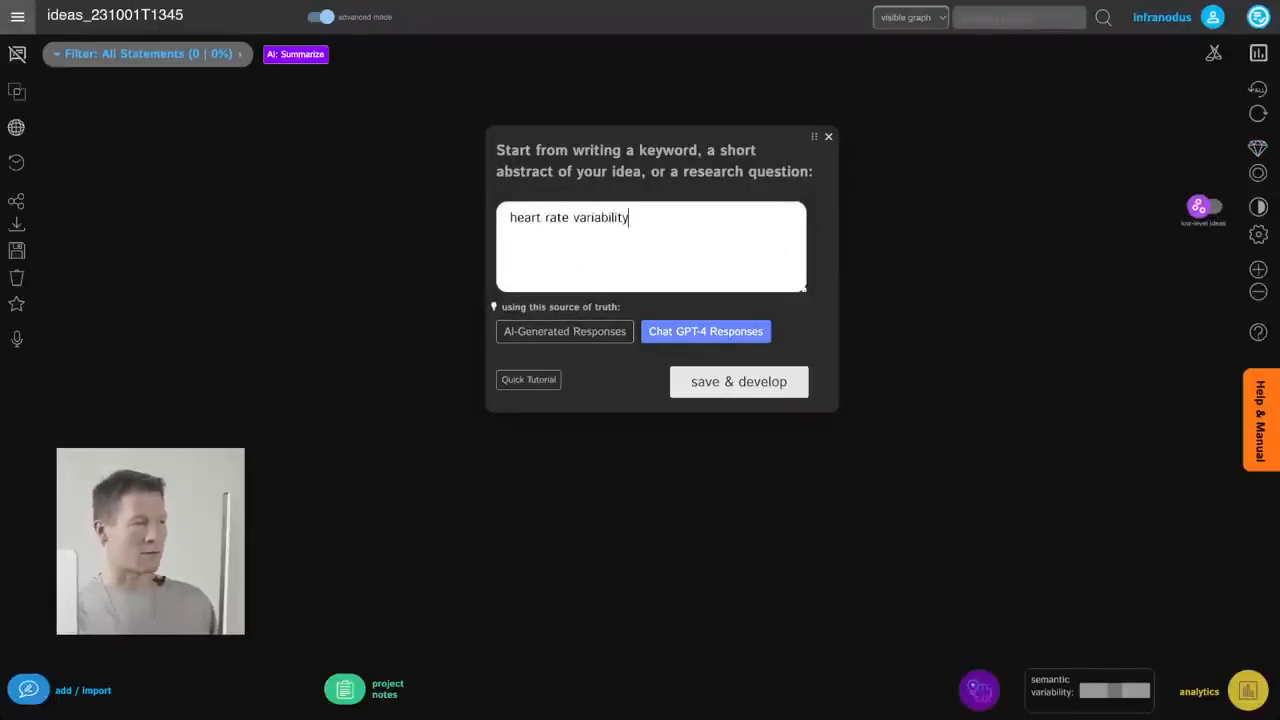
{"action": "left_click", "coordinate": [713, 390]}
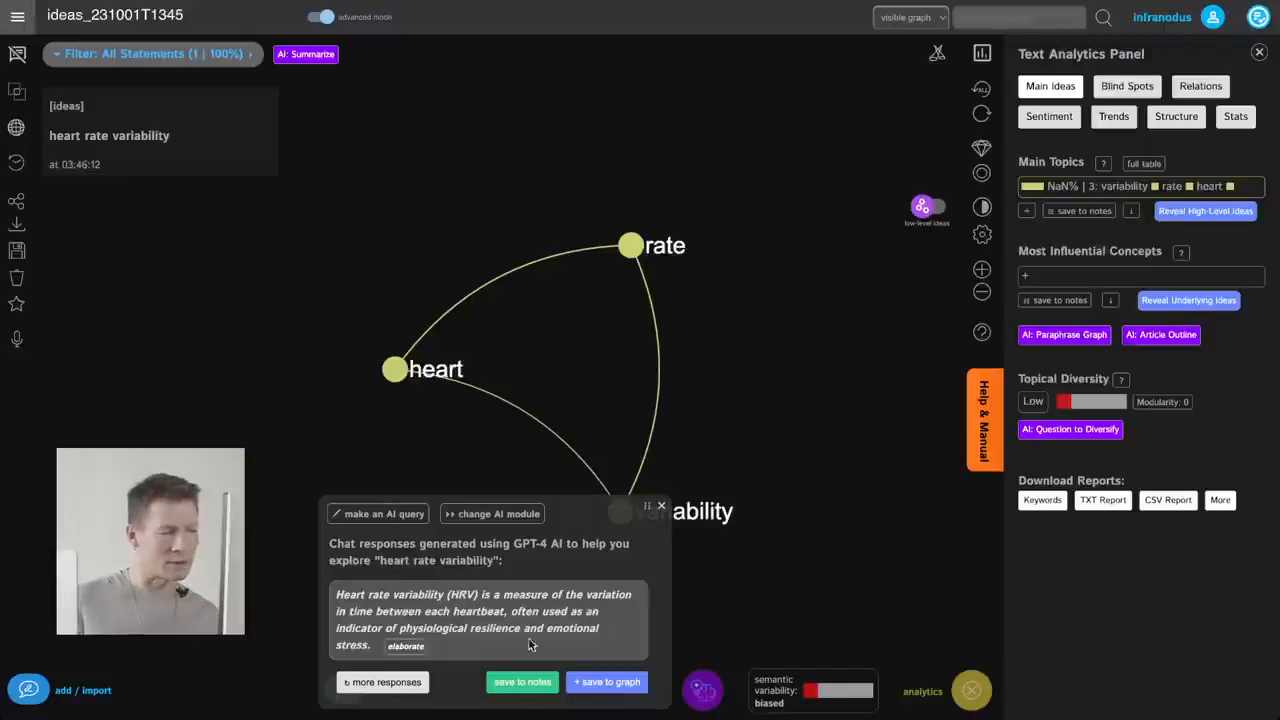
Save the first heart rate variability response and a regenerated one mentioning physiological flexibility to the graph, and close the AI response window
{"action": "left_click", "coordinate": [612, 683]}
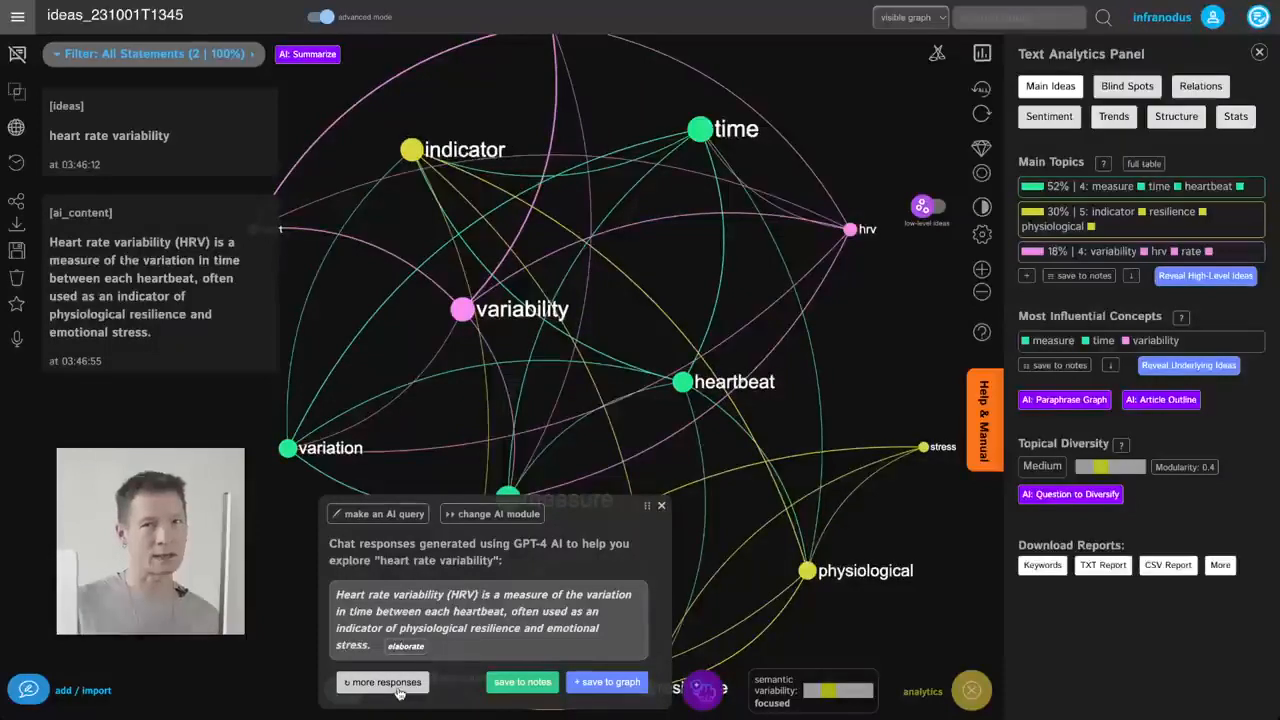
{"action": "left_click", "coordinate": [398, 688]}
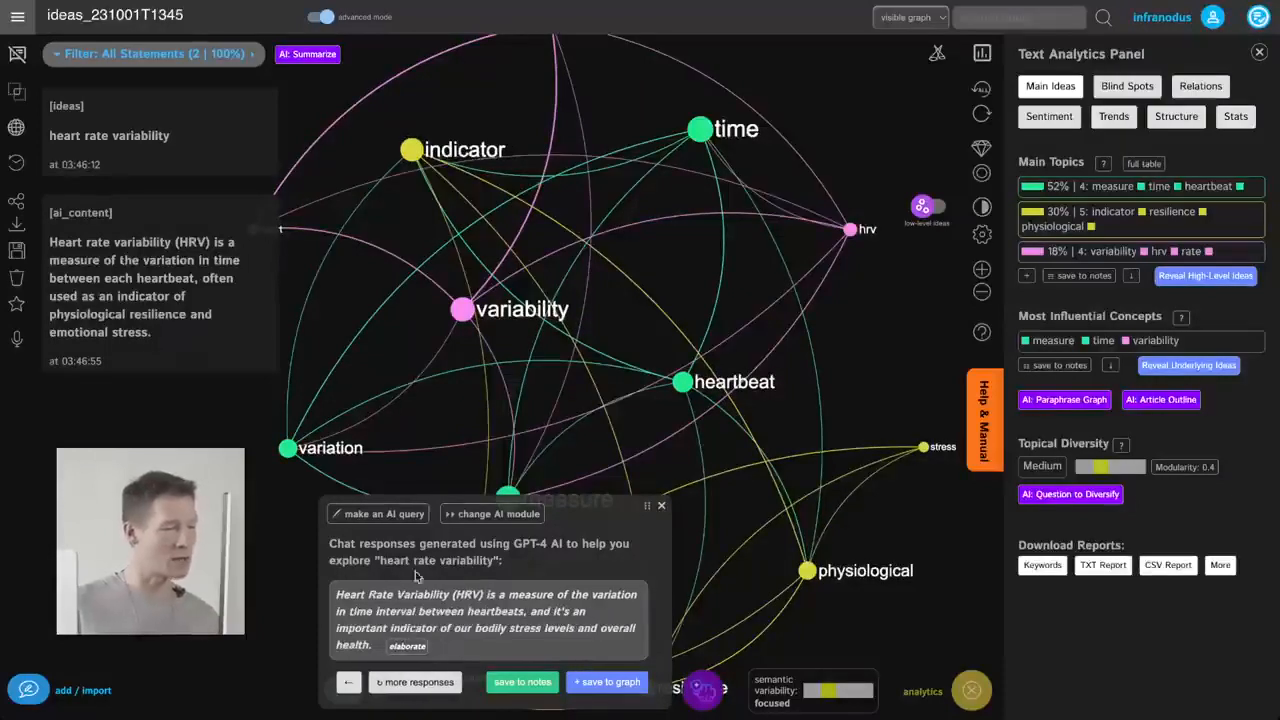
{"action": "left_click", "coordinate": [450, 690]}
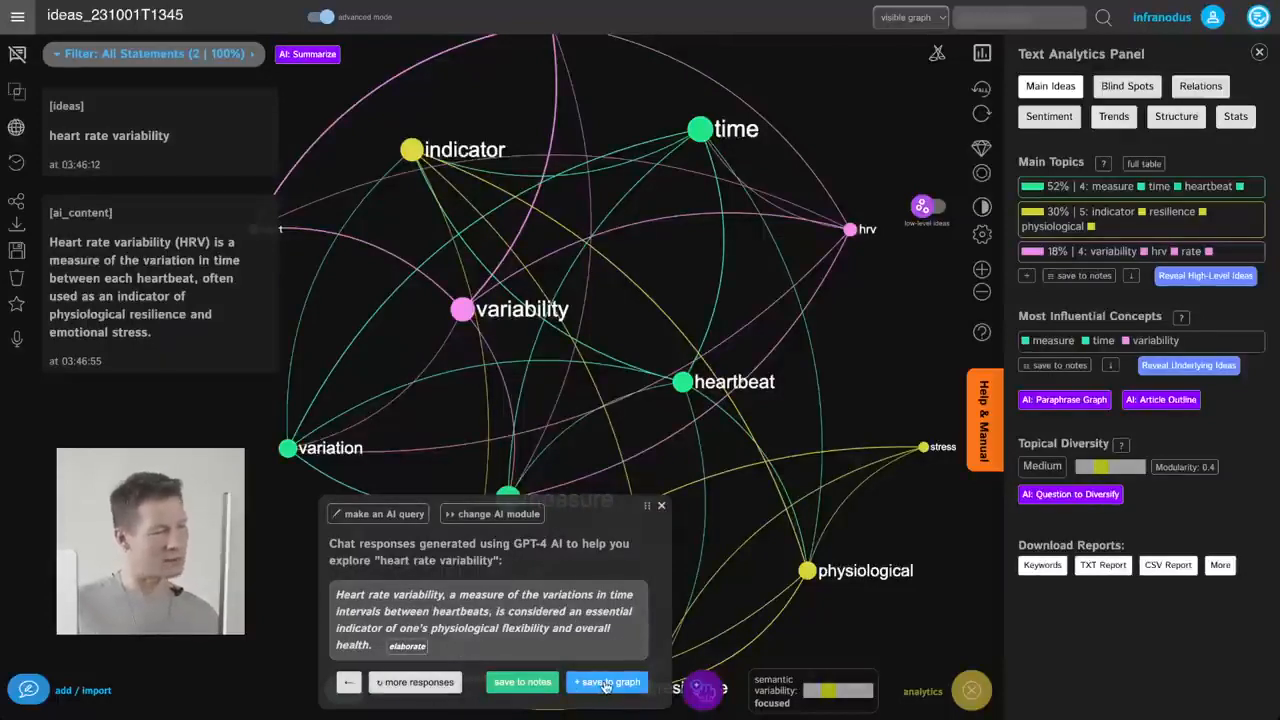
{"action": "left_click", "coordinate": [605, 682]}
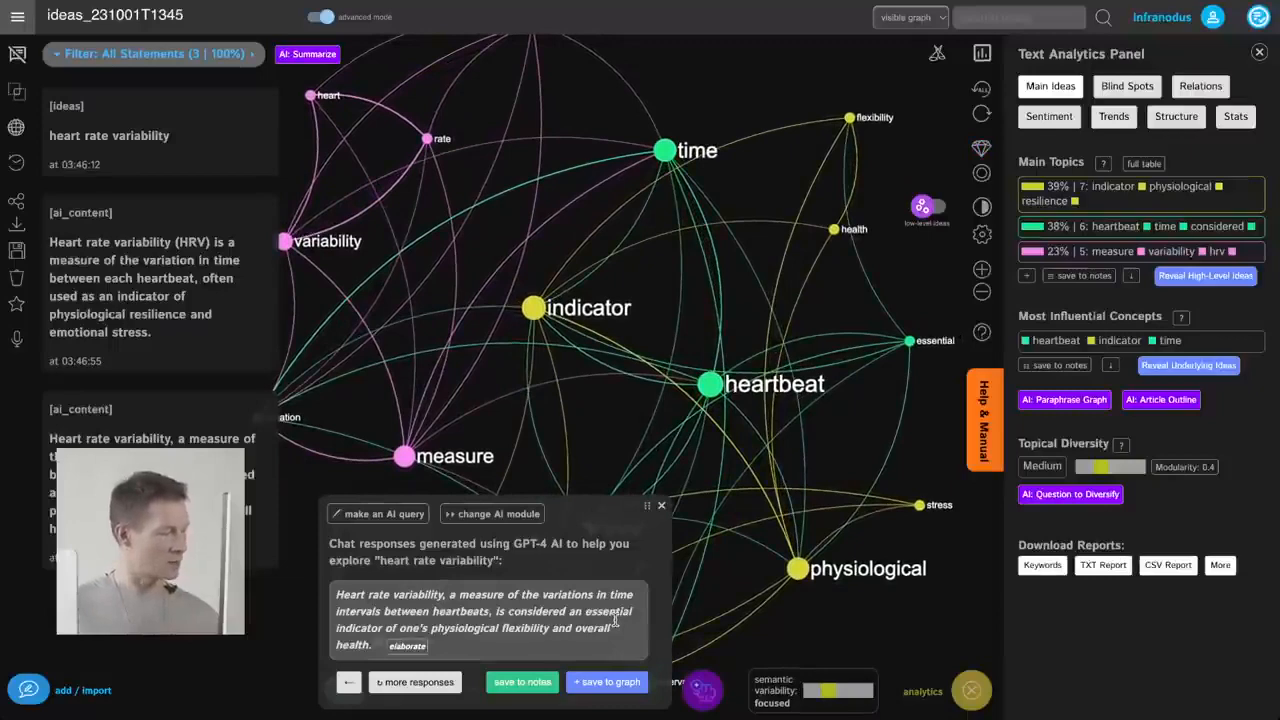
{"action": "left_click", "coordinate": [661, 507]}
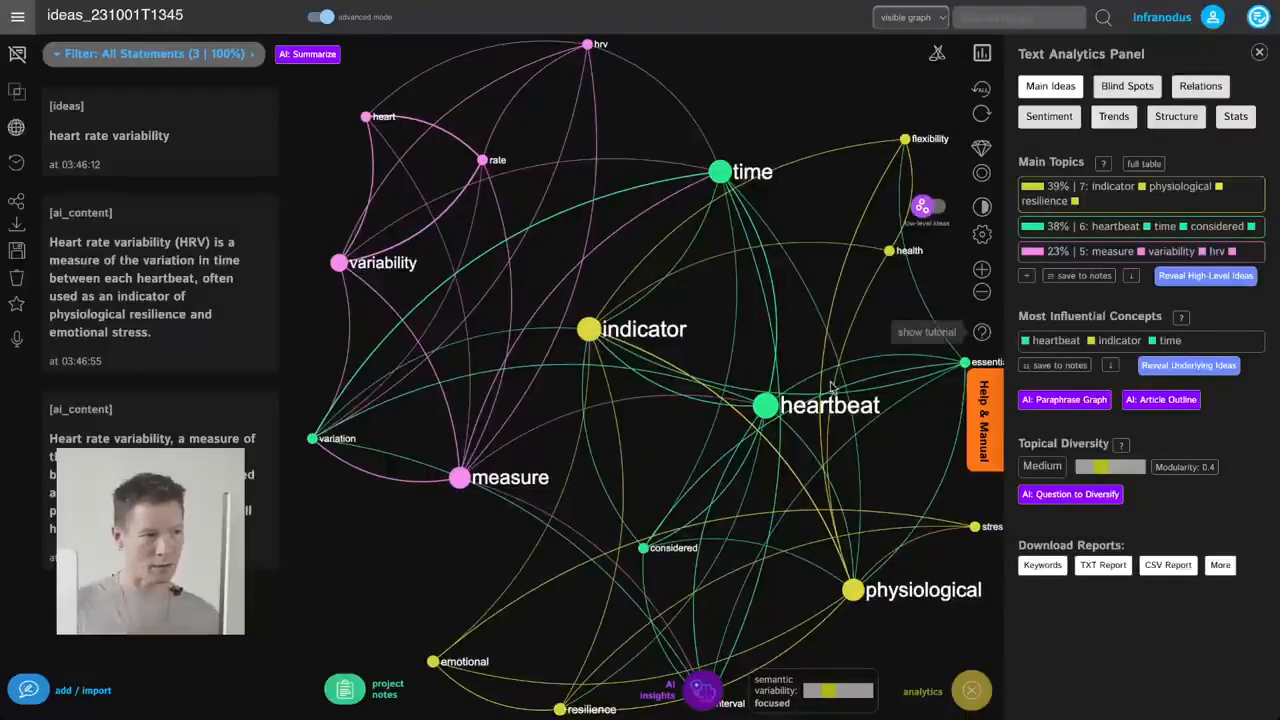
Select the emotional, resilience, heartbeat and variability nodes in the graph
{"action": "left_click_drag", "start_coordinate": [695, 455], "coordinate": [711, 420]}
{"action": "left_click_drag", "start_coordinate": [551, 584], "coordinate": [522, 533]}
{"action": "left_click", "coordinate": [420, 575]}
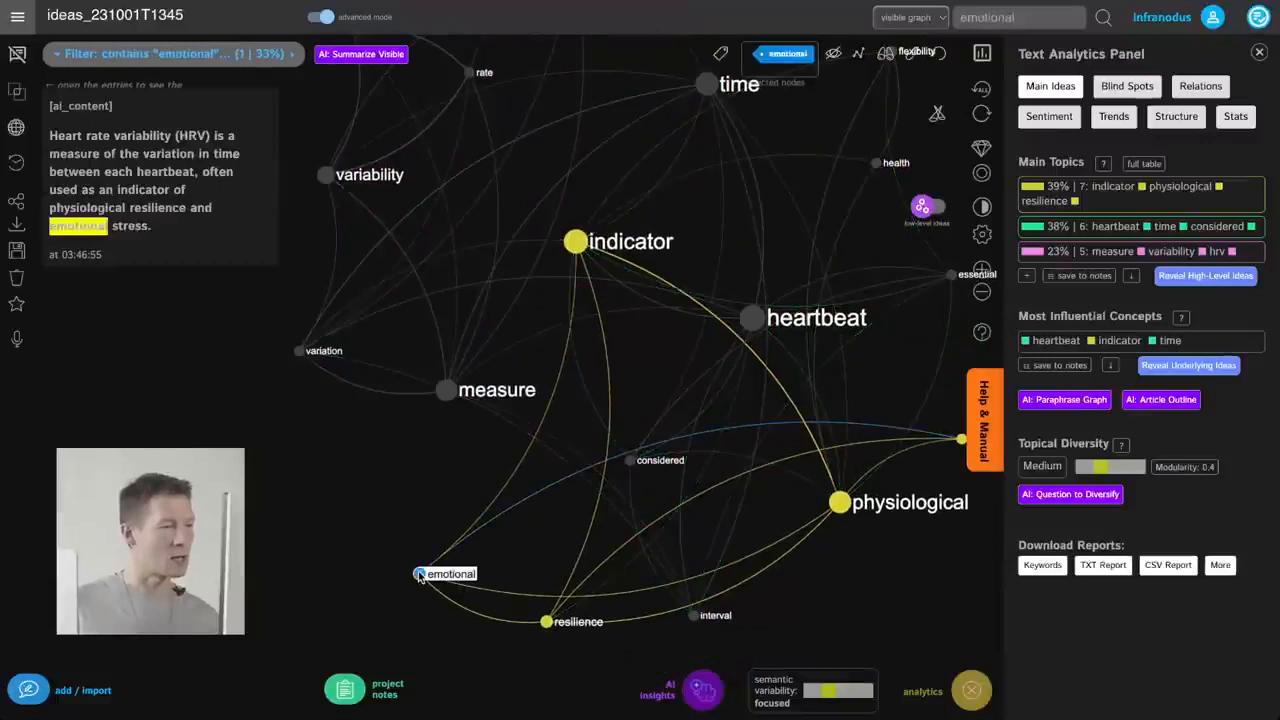
{"action": "left_click", "coordinate": [546, 622]}
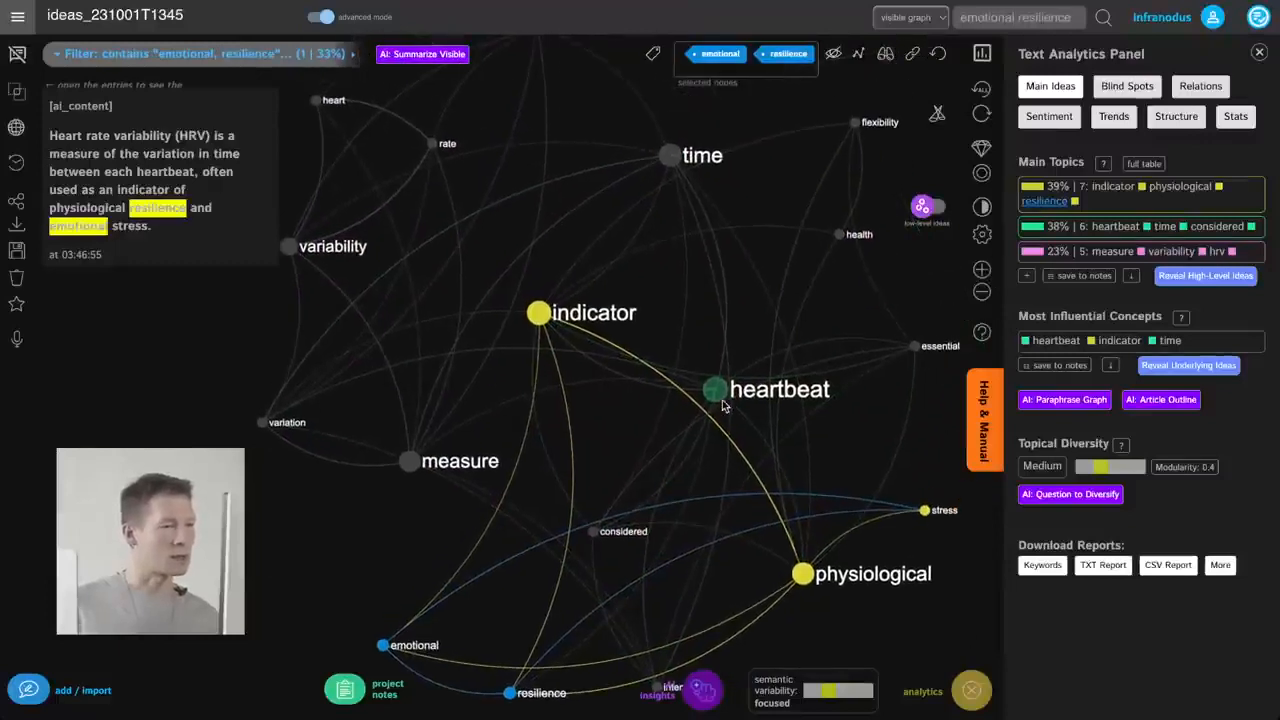
{"action": "left_click", "coordinate": [718, 391]}
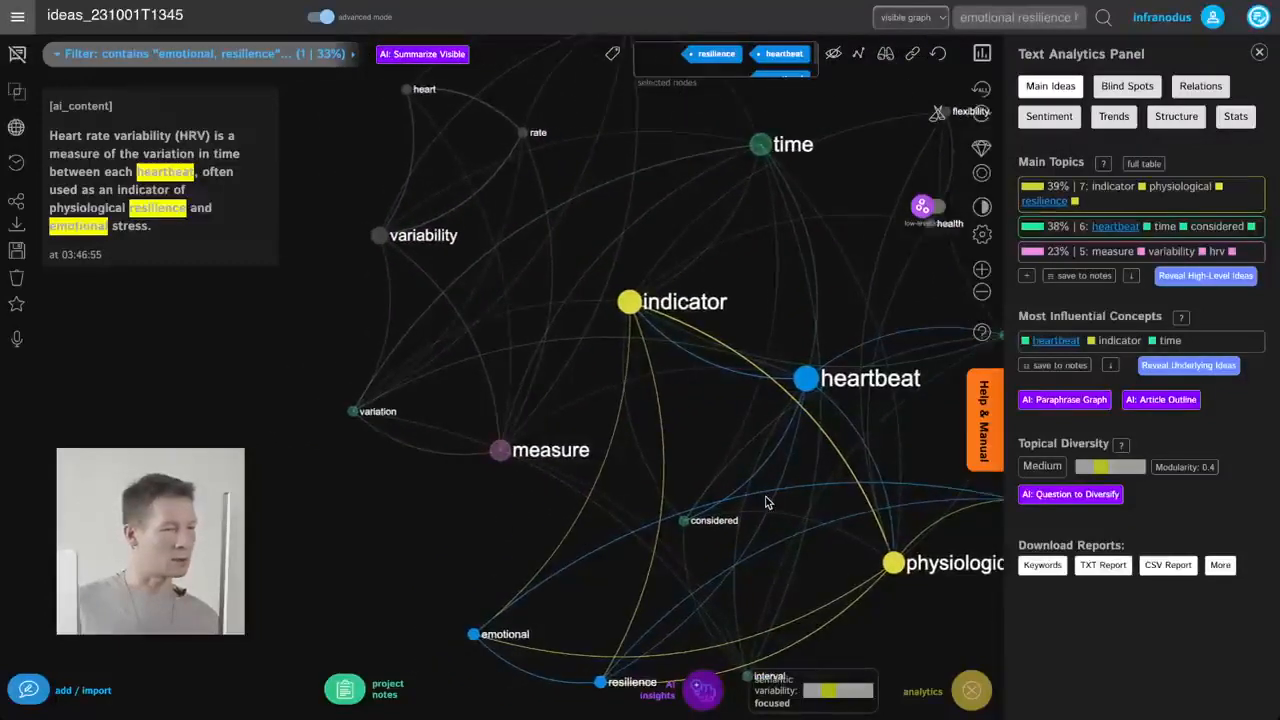
{"action": "left_click_drag", "start_coordinate": [603, 520], "coordinate": [665, 545]}
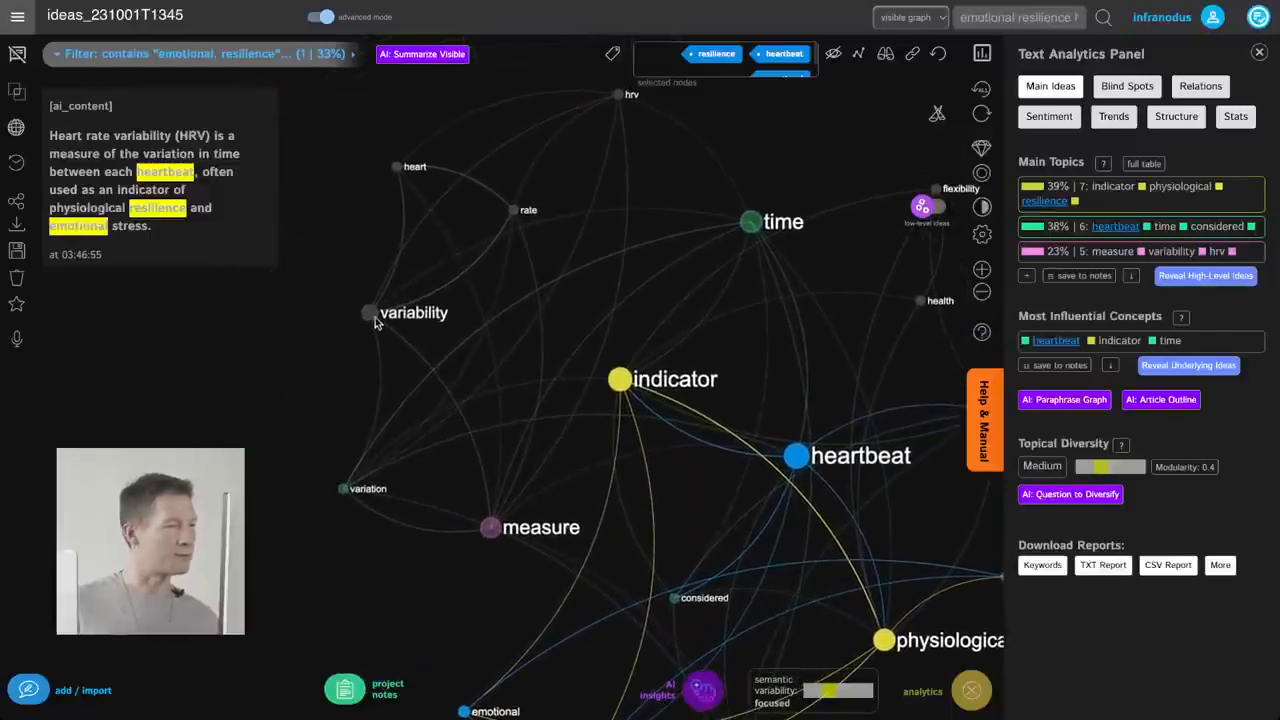
{"action": "left_click", "coordinate": [371, 314]}
{"action": "left_click_drag", "start_coordinate": [611, 480], "coordinate": [566, 394]}
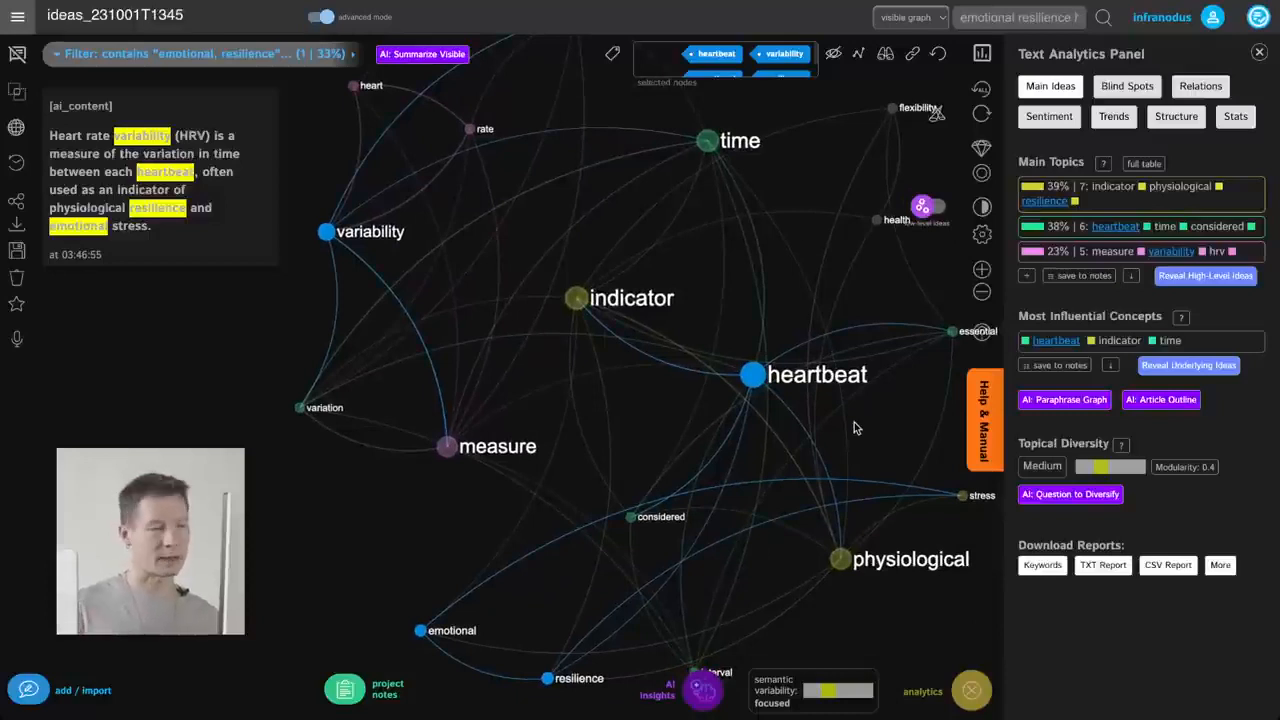
Generate GPT4 Chat content related to emotional, resilience, heartbeat and variability, and save the response about adaptively responding in stressful situations to the graph
{"action": "left_click", "coordinate": [665, 690]}
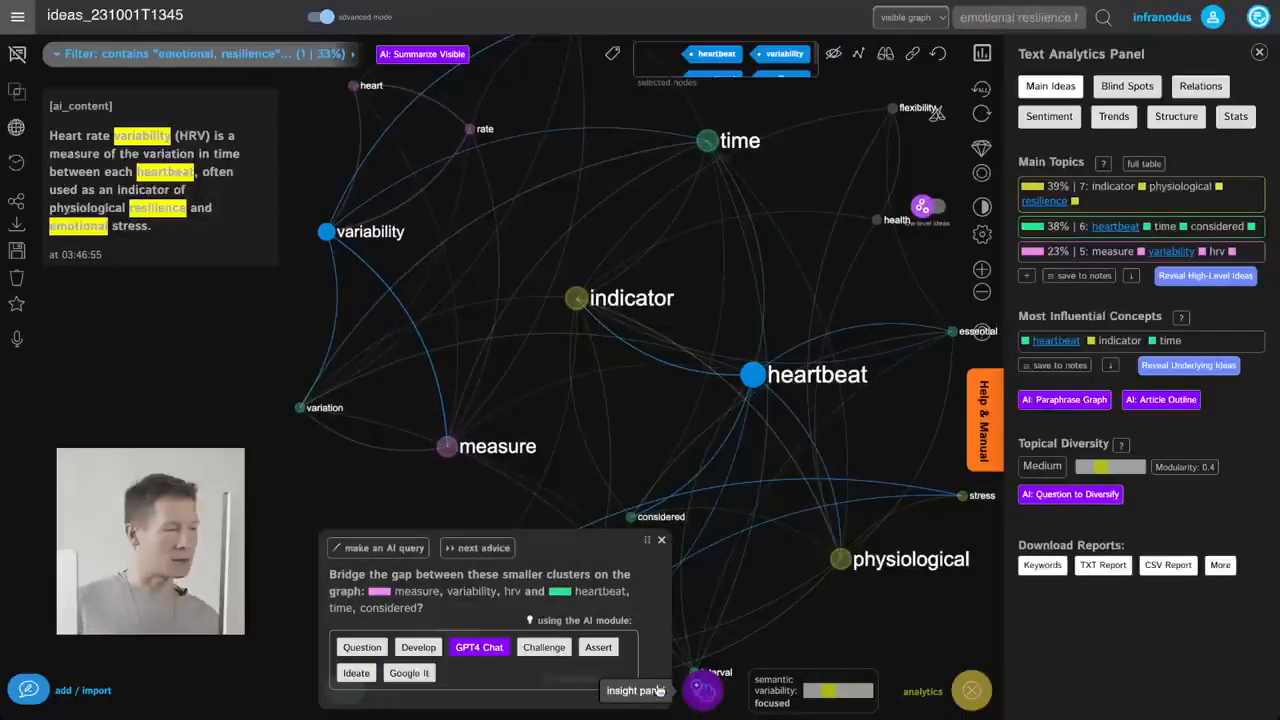
{"action": "left_click", "coordinate": [326, 232]}
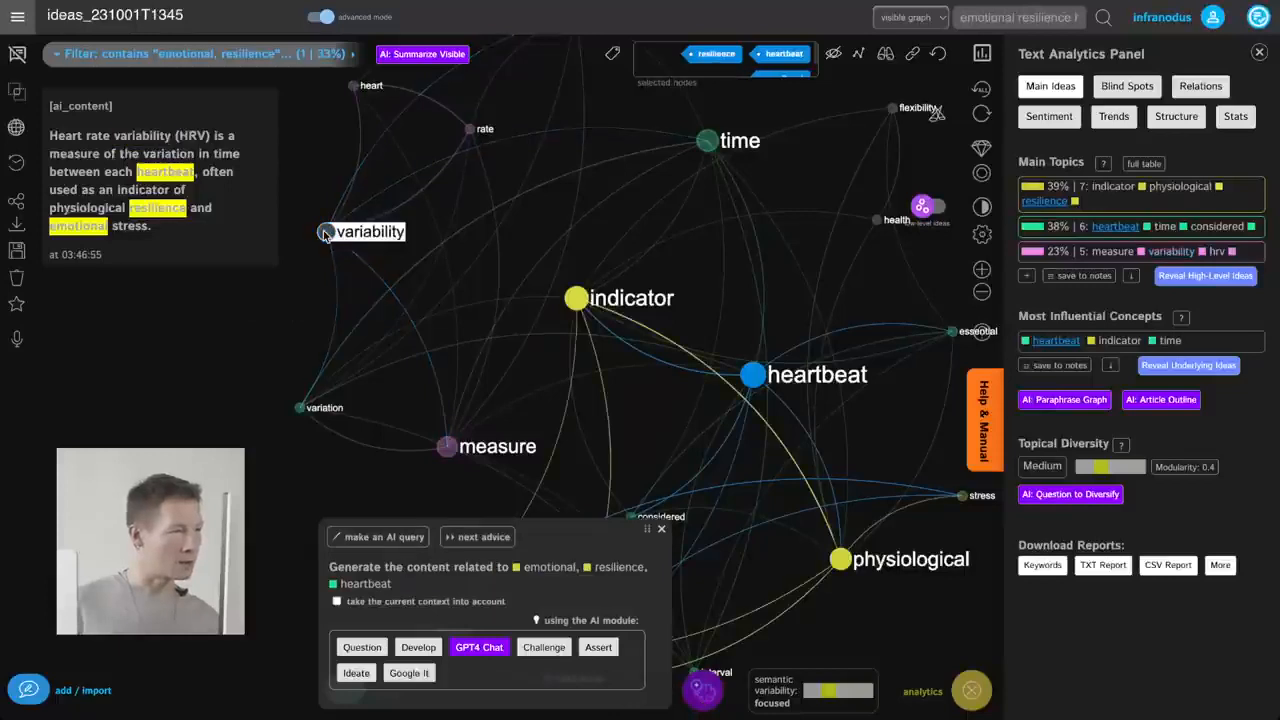
{"action": "left_click", "coordinate": [326, 232]}
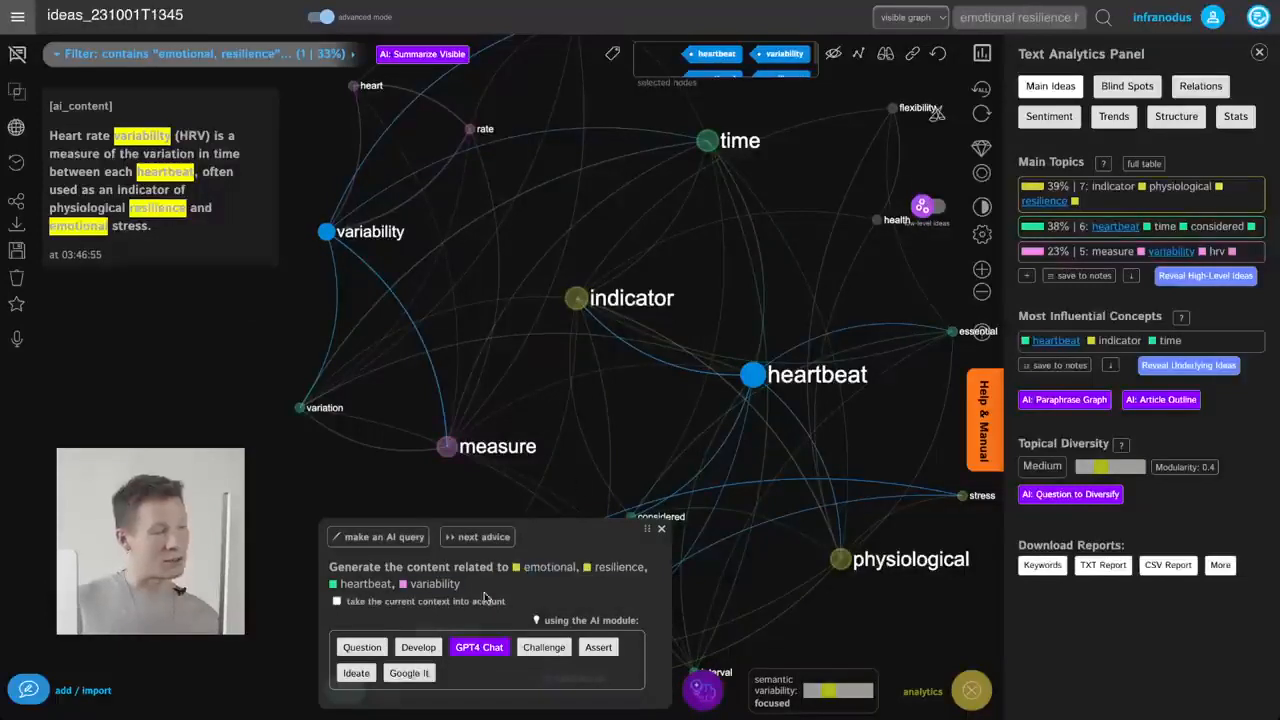
{"action": "left_click", "coordinate": [478, 648]}
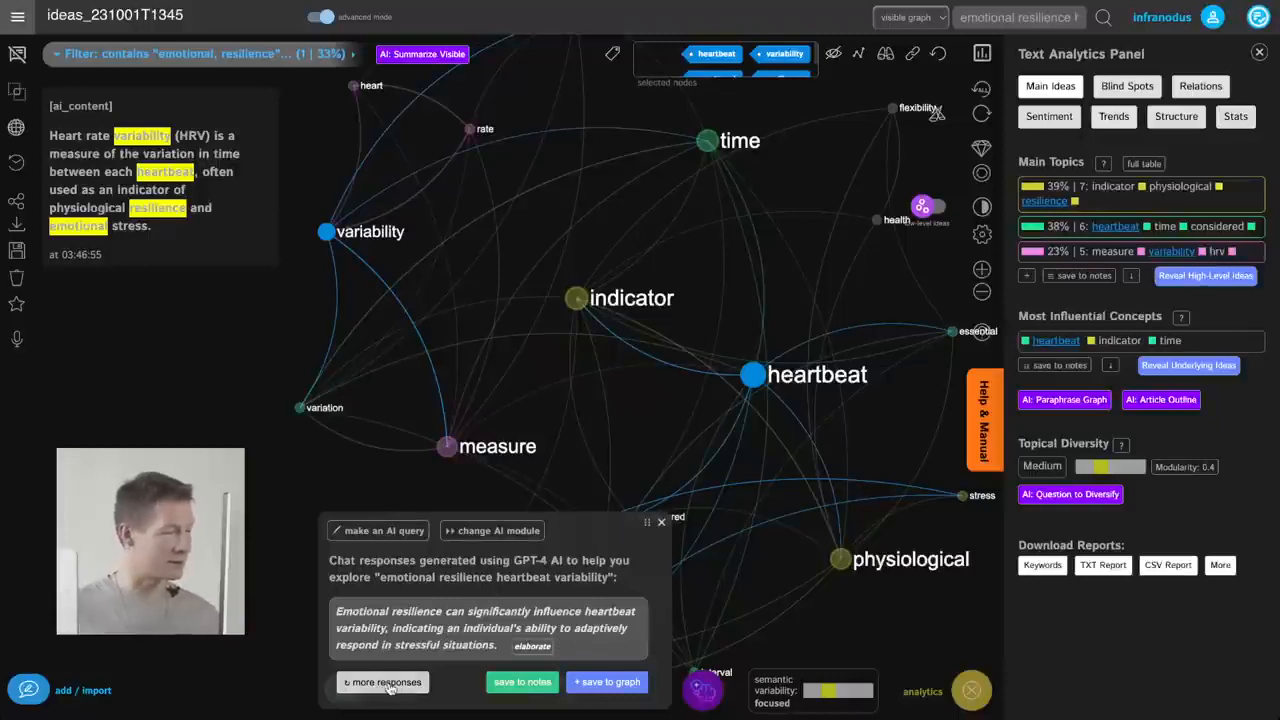
{"action": "left_click", "coordinate": [608, 682]}
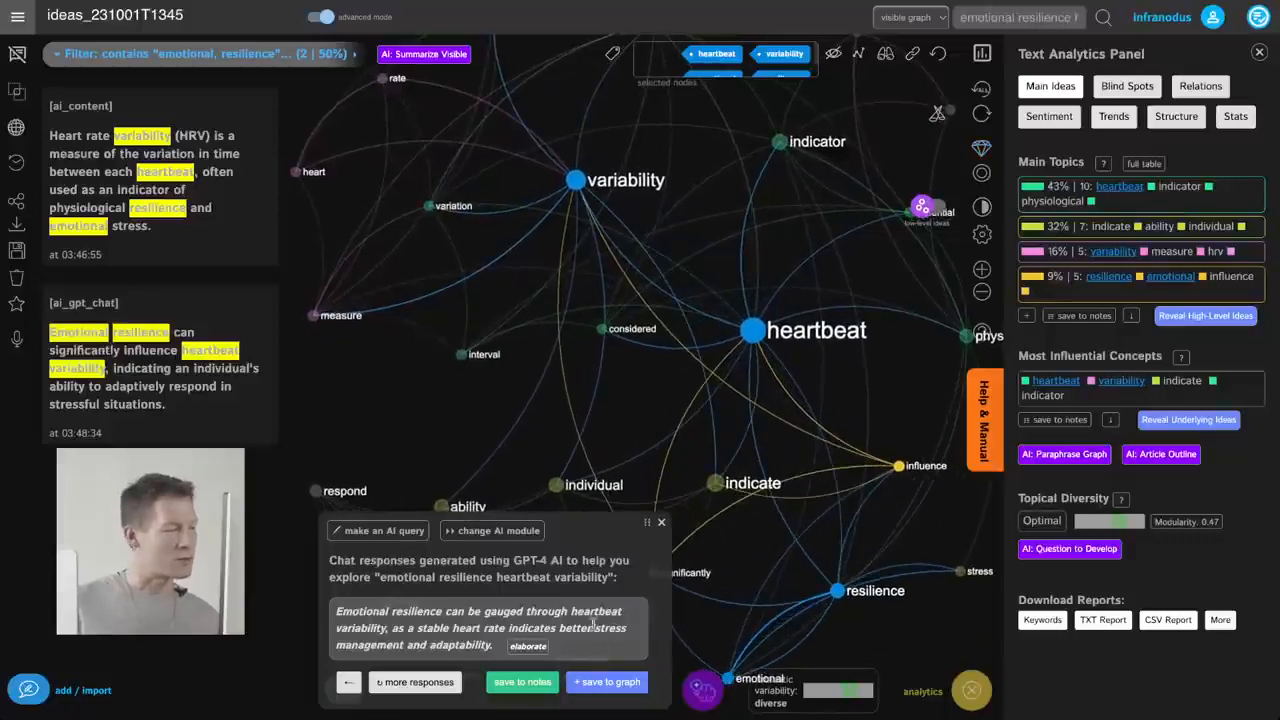
Generate another response on the selected concepts, and return to the previous one about a stable heart rate to review its text
{"action": "left_click", "coordinate": [438, 684]}
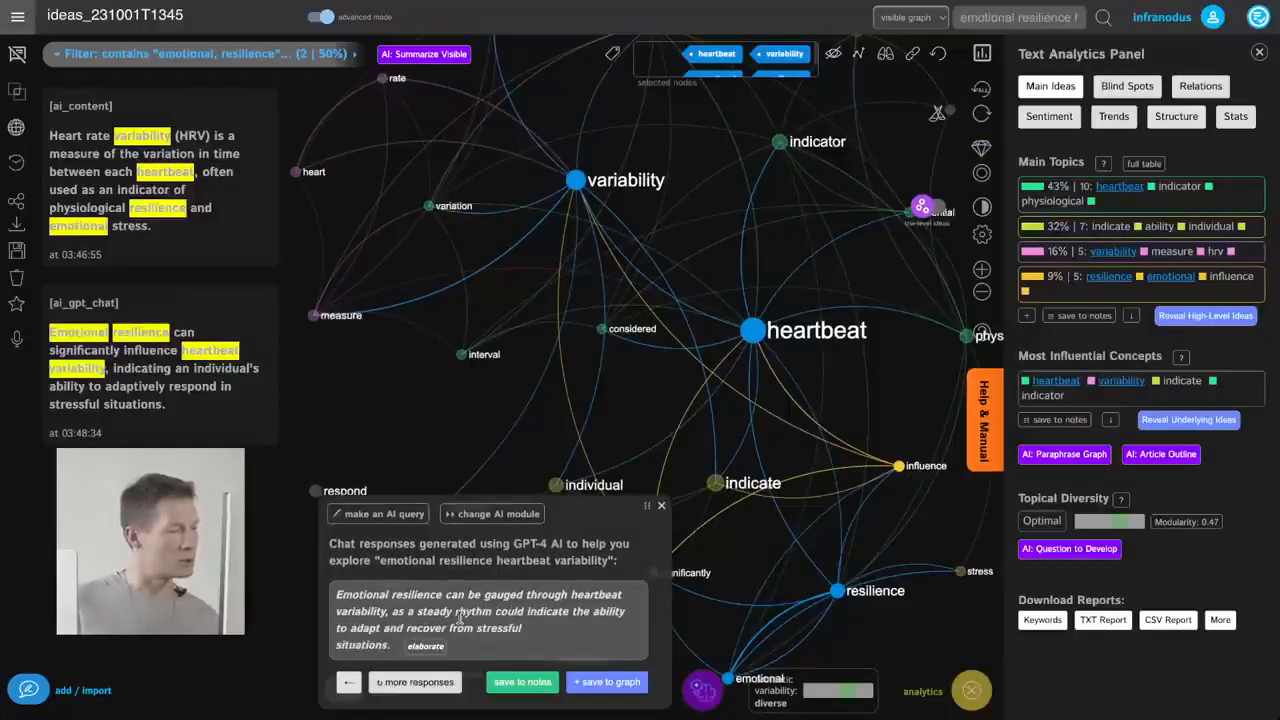
{"action": "left_click", "coordinate": [348, 682]}
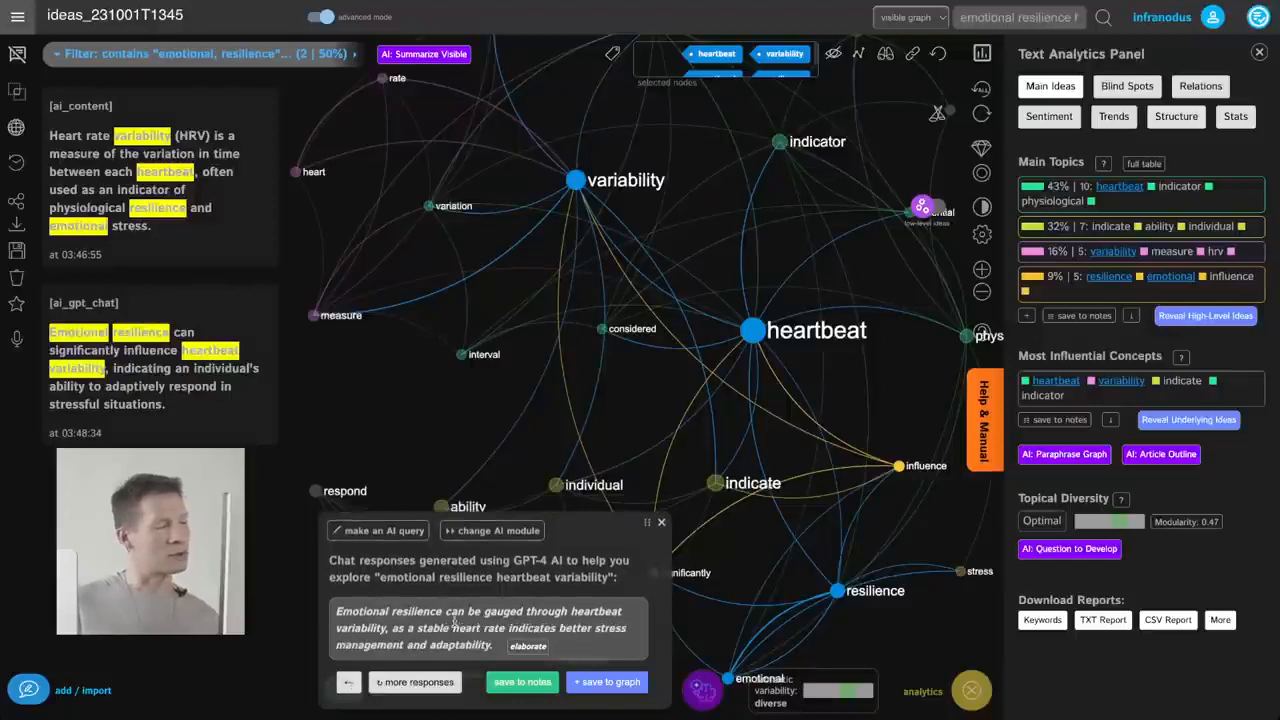
{"action": "left_click", "coordinate": [384, 625]}
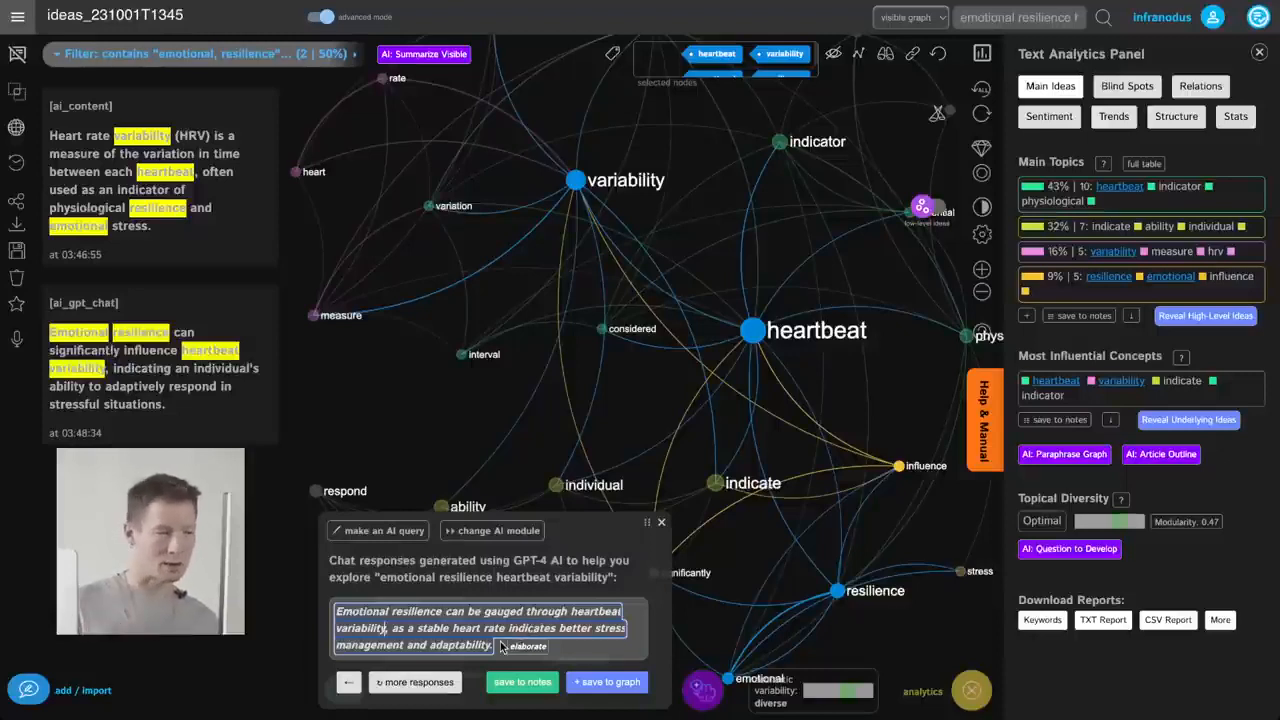
Make a custom AI query with GPT4 Chat: "What's the connection between HRV and emotional and physiological resilience?"
{"action": "left_click", "coordinate": [369, 538]}
{"action": "triple_click", "coordinate": [605, 512]}
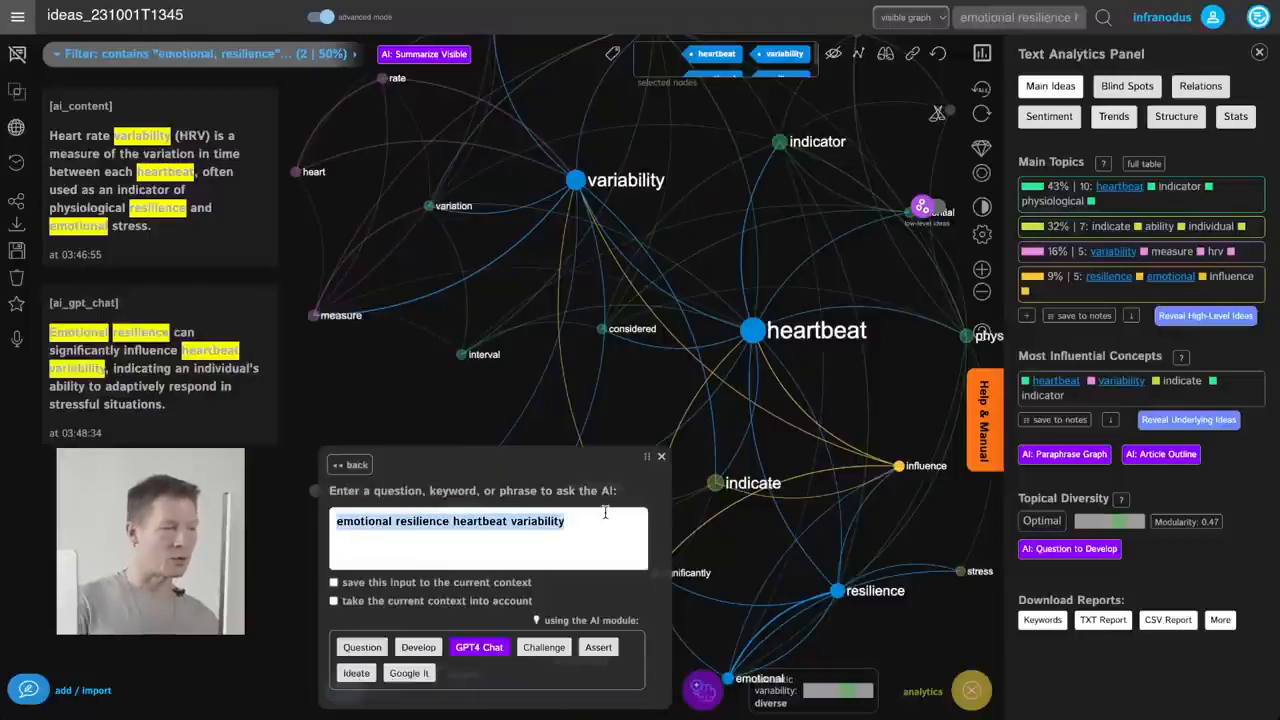
{"action": "type", "text": "What"}
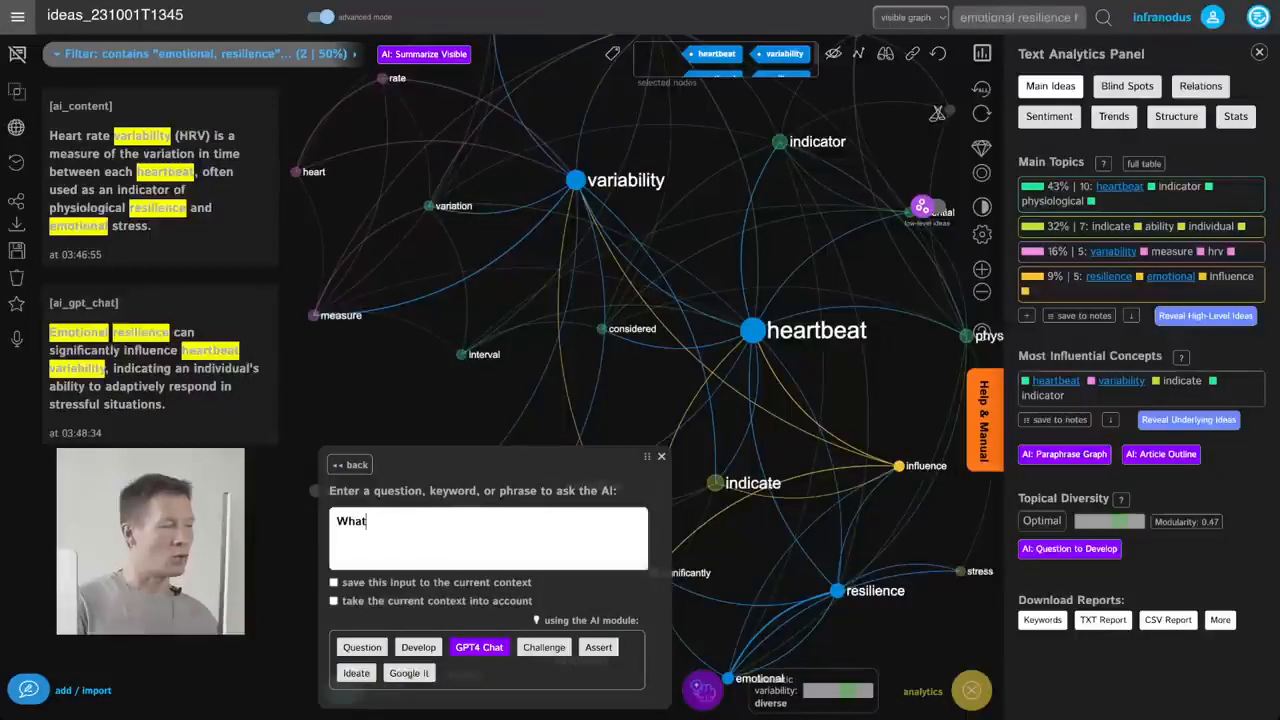
{"action": "type", "text": "'s the co"}
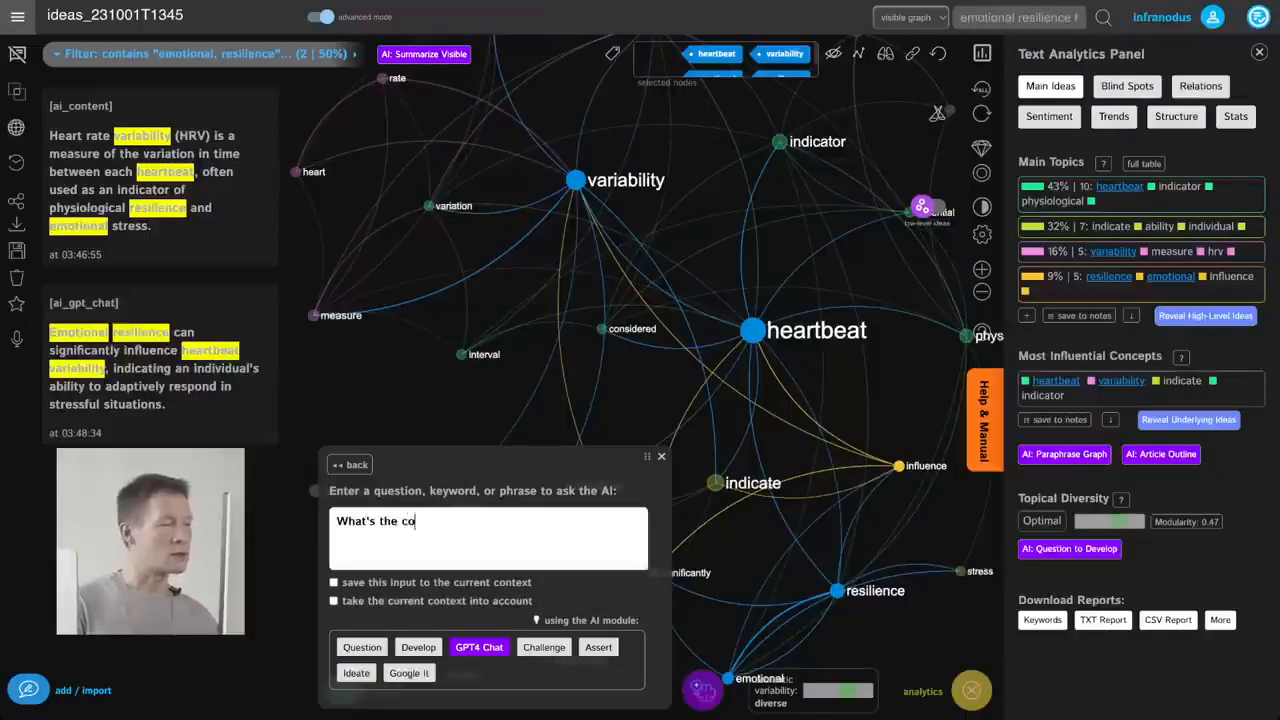
{"action": "type", "text": "nnection between HRV "}
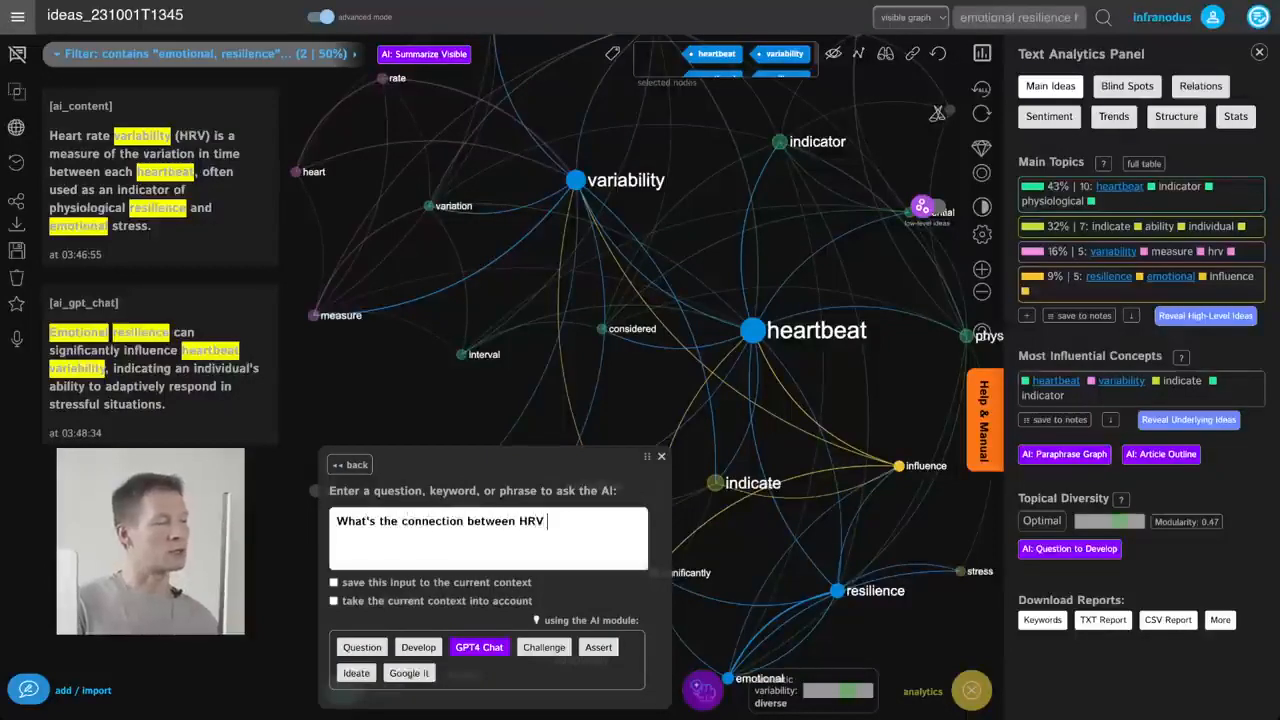
{"action": "type", "text": "and emotional "}
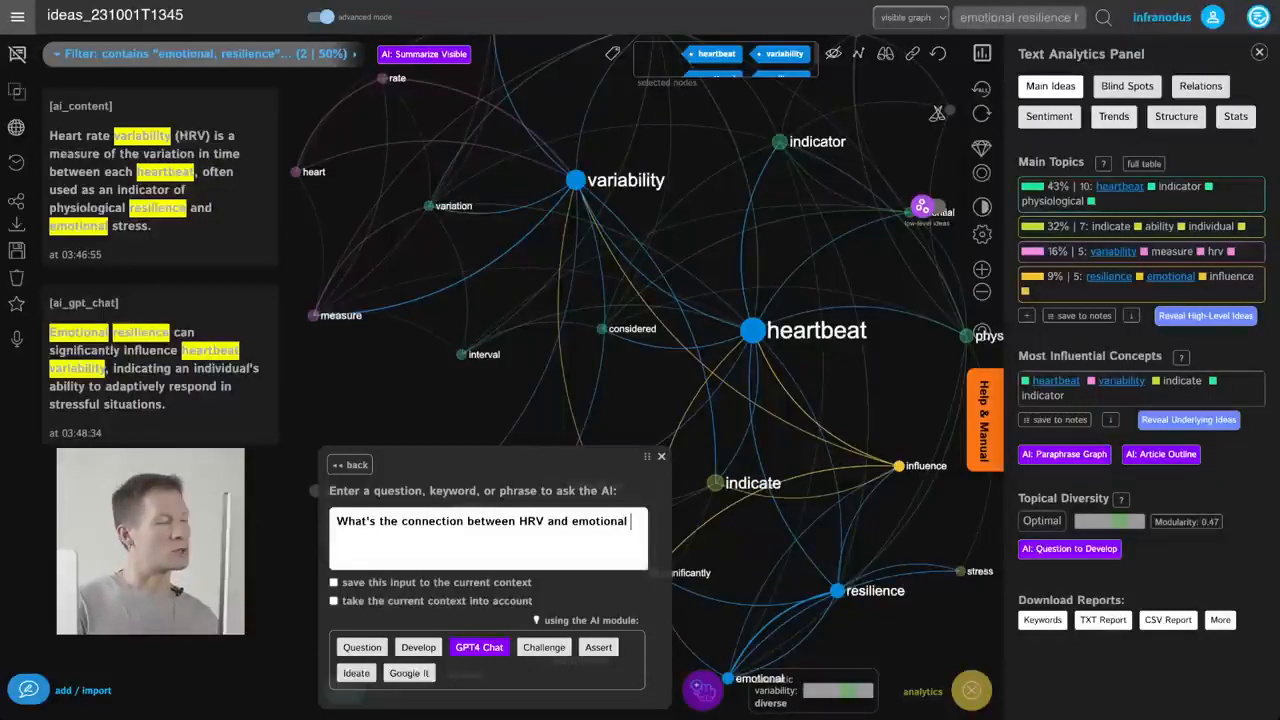
{"action": "type", "text": "and physiolog"}
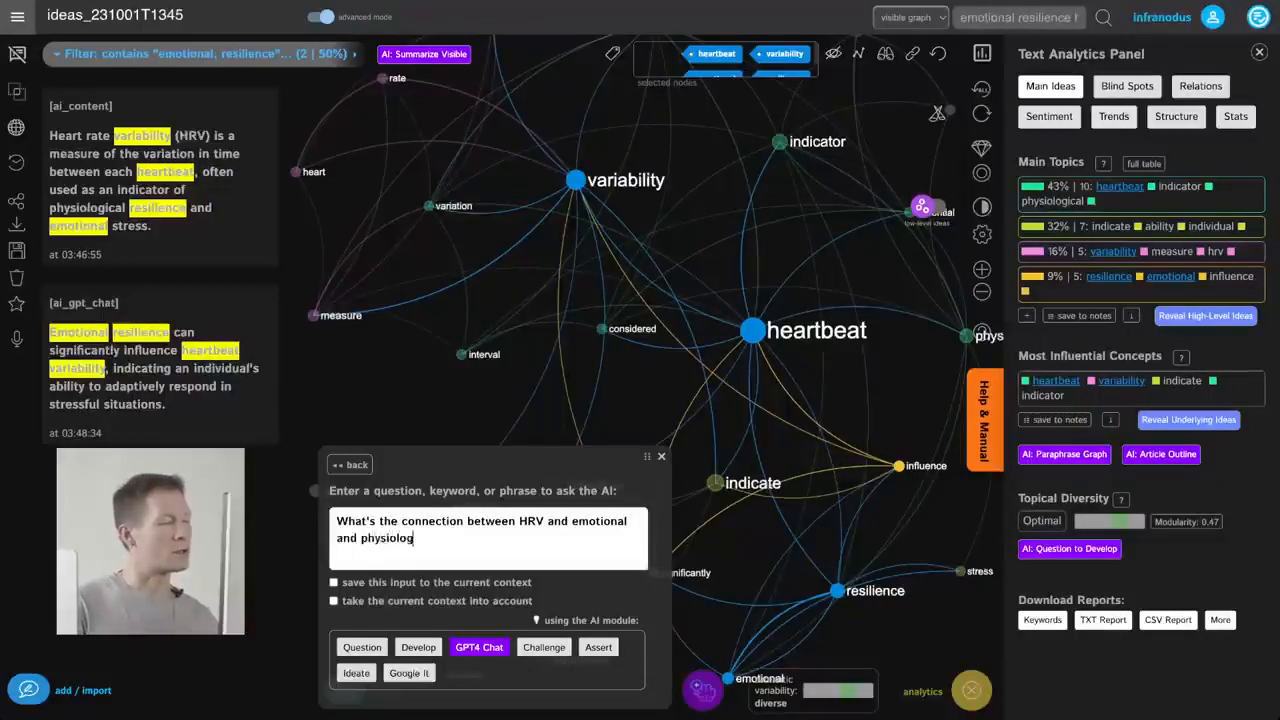
{"action": "type", "text": "ical resolience?"}
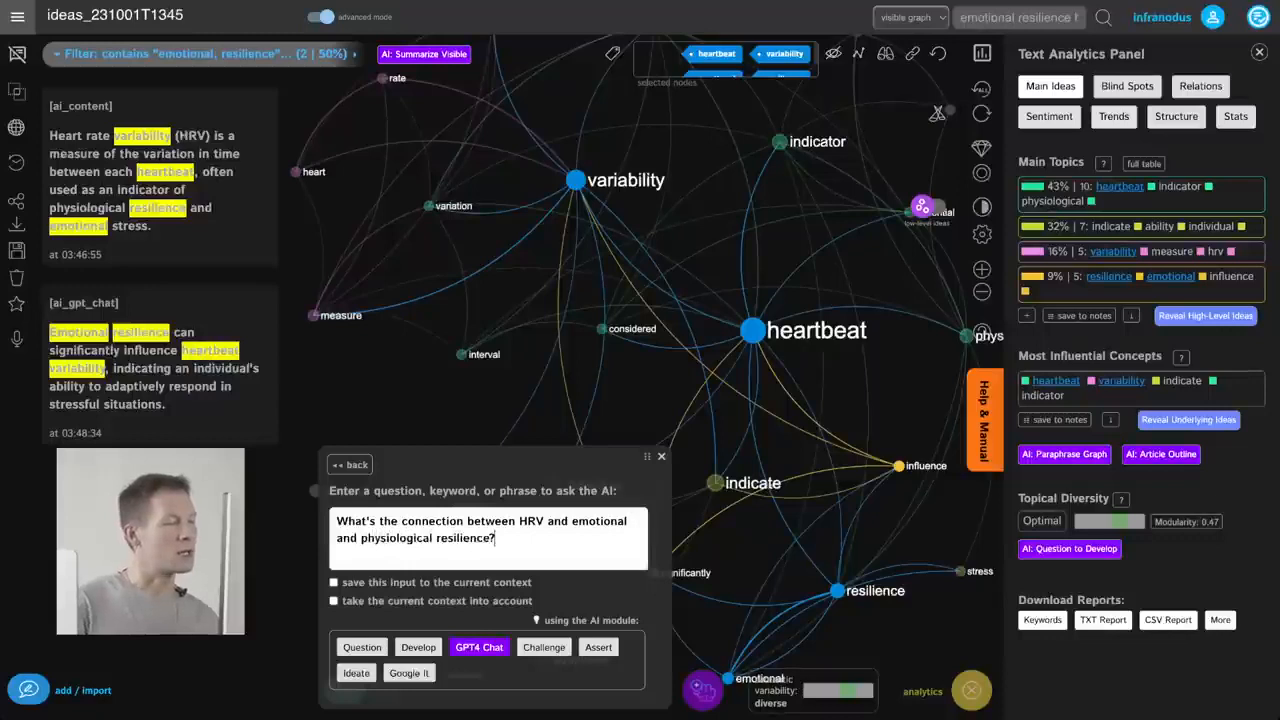
{"action": "left_click", "coordinate": [472, 650]}
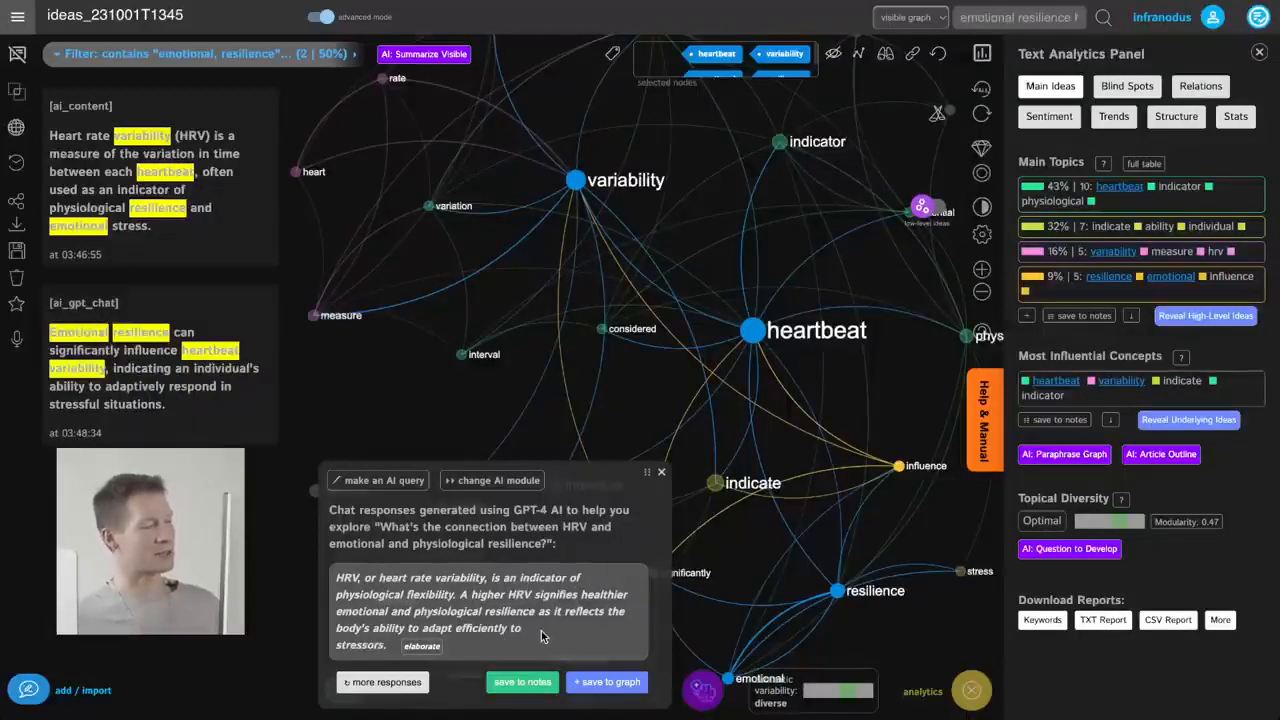
Save the physiological flexibility response to the graph and elaborate on it using GPT4 Chat with the prompt "Explain why this is the case scientifically:"
{"action": "left_click", "coordinate": [615, 684]}
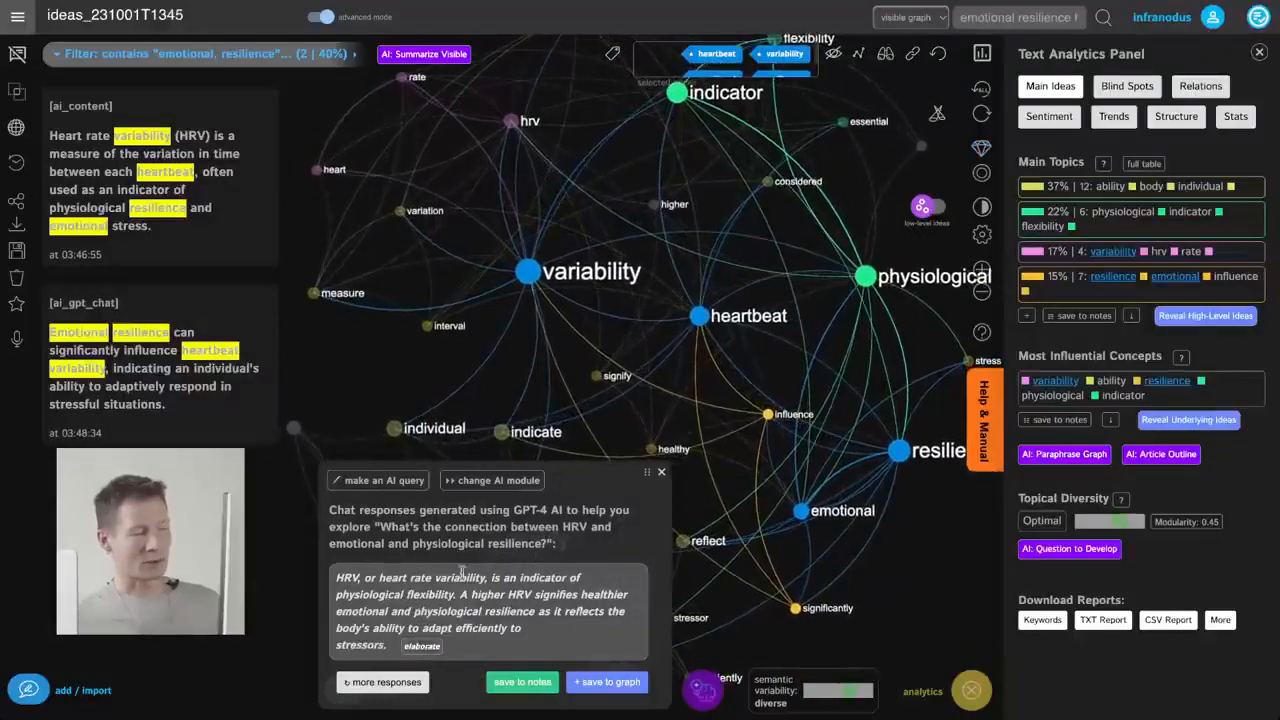
{"action": "left_click", "coordinate": [423, 648]}
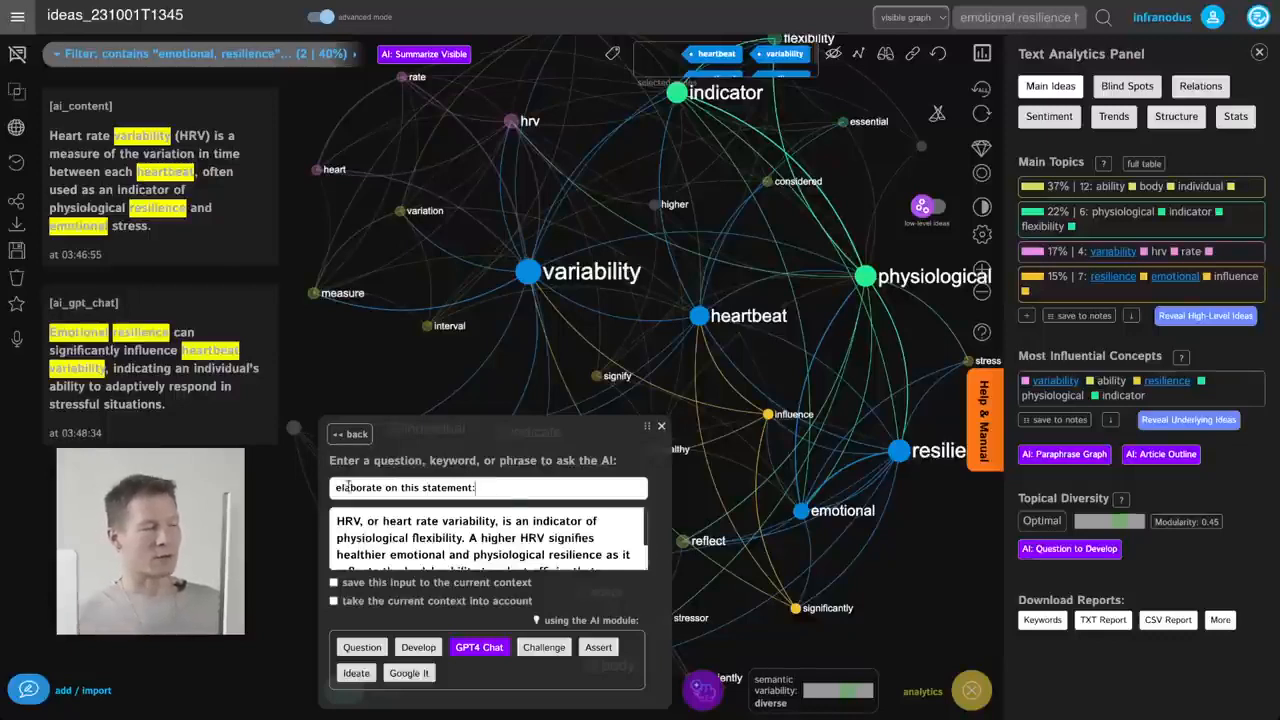
{"action": "triple_click", "coordinate": [495, 491]}
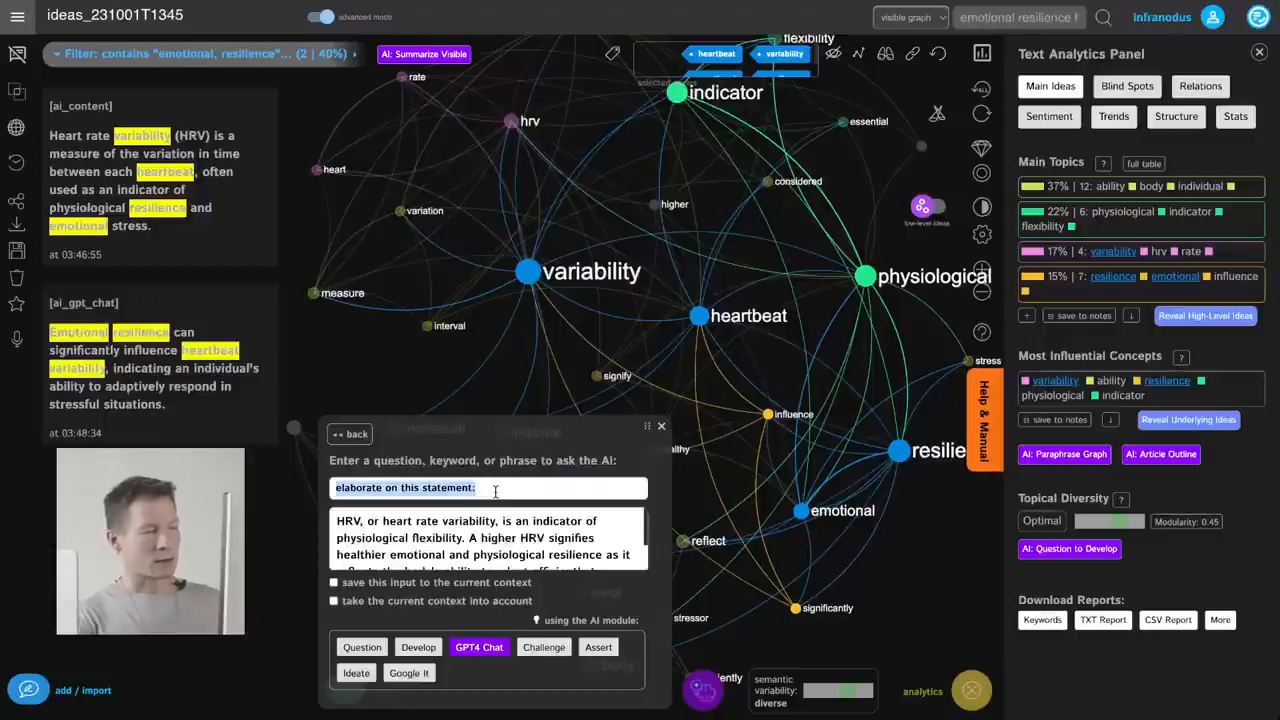
{"action": "type", "text": "Explain"}
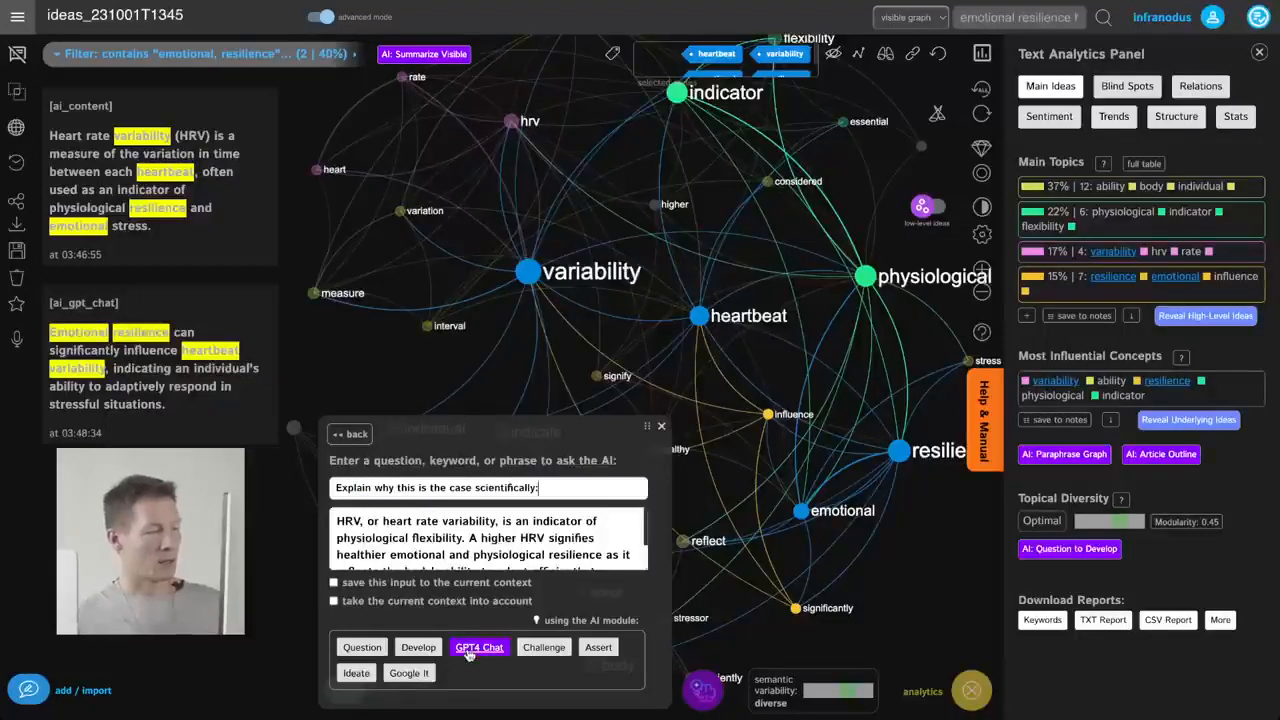
{"action": "left_click", "coordinate": [474, 647]}
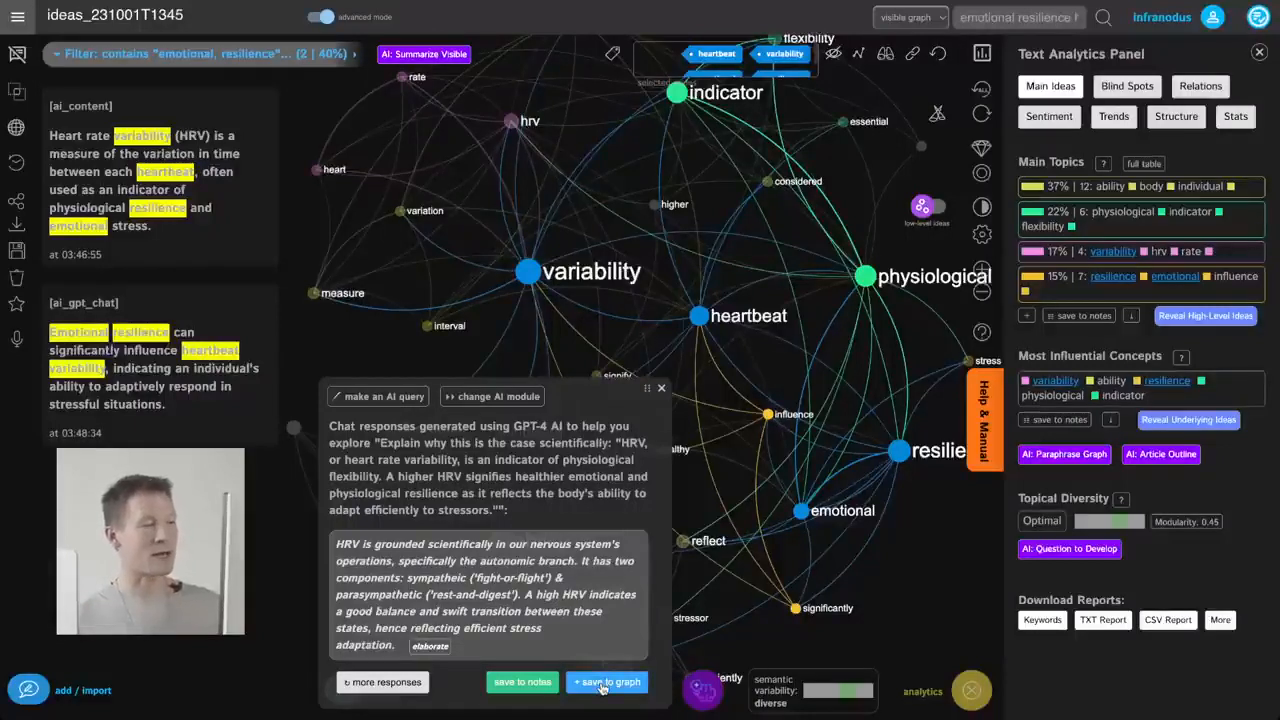
Save the response about HRV's grounding in the nervous system to the graph and clear the node selection
{"action": "left_click", "coordinate": [602, 683]}
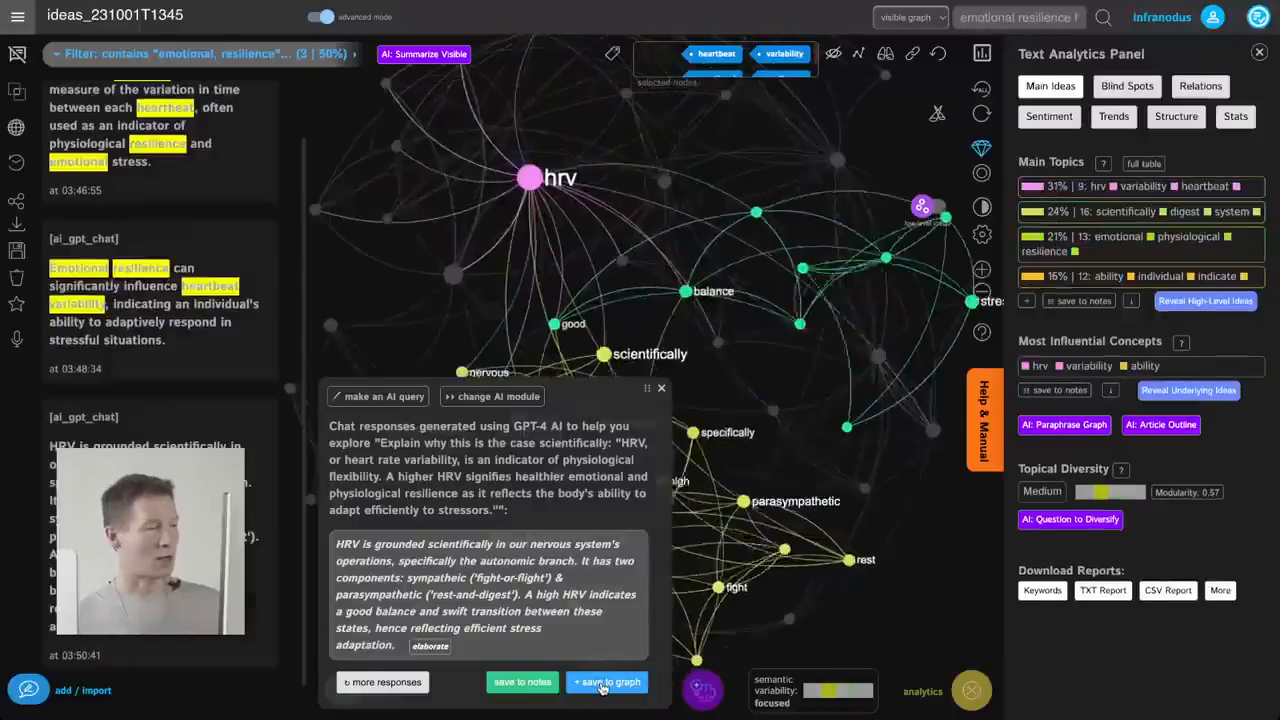
{"action": "left_click", "coordinate": [660, 389]}
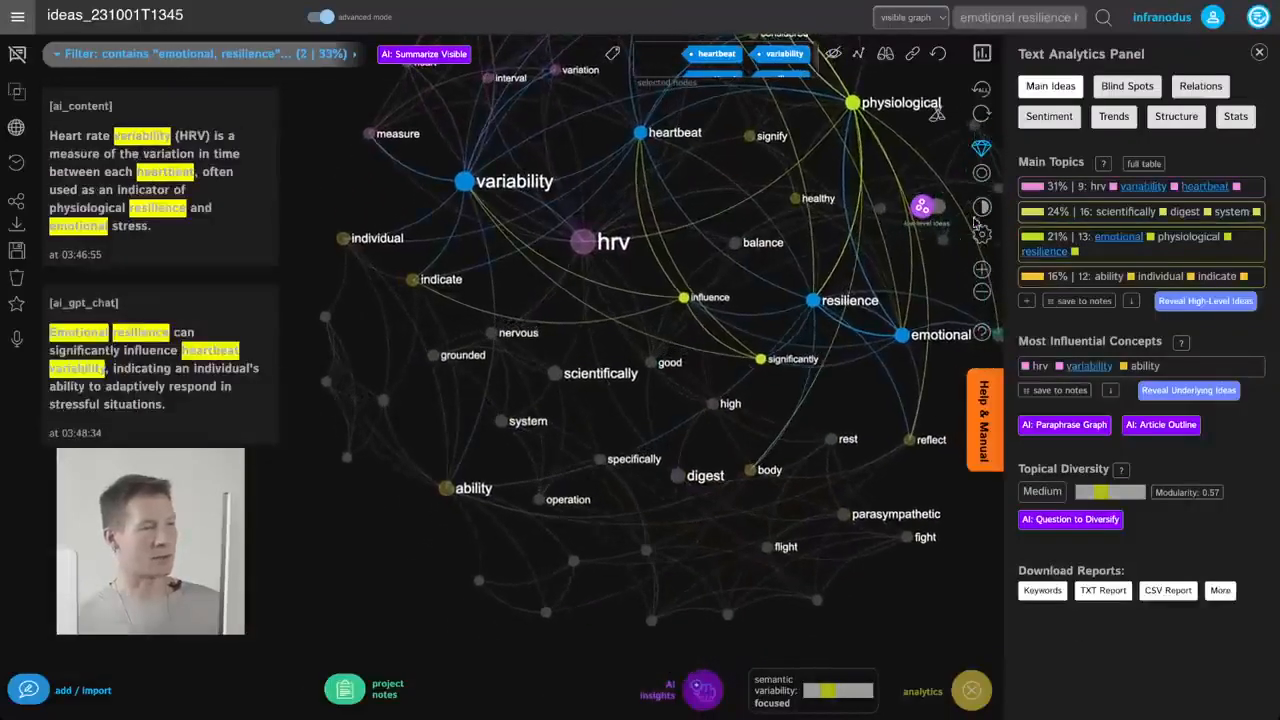
{"action": "left_click", "coordinate": [937, 55]}
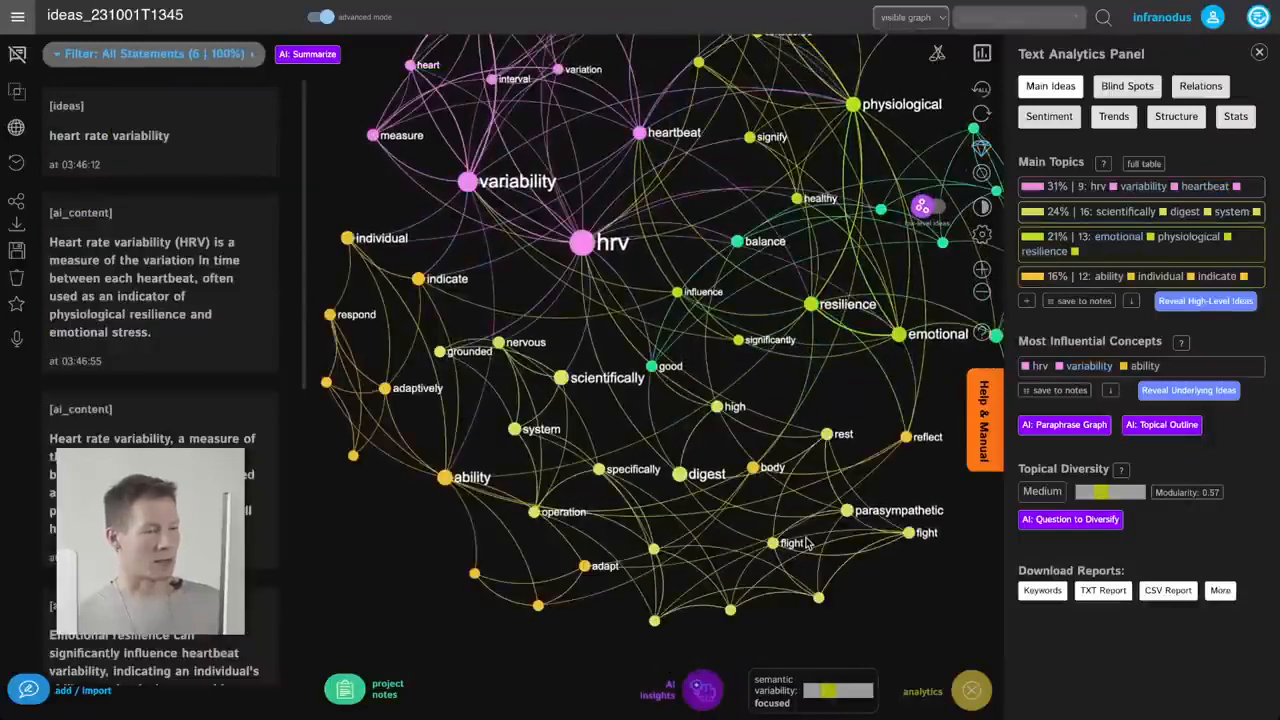
Inspect the graph's topical clusters, filtering to the emotional, physiological, resilience topic and the scientifically, digest, system topic
{"action": "scroll", "coordinate": [699, 304], "scroll_direction": "up", "scroll_amount": 3}
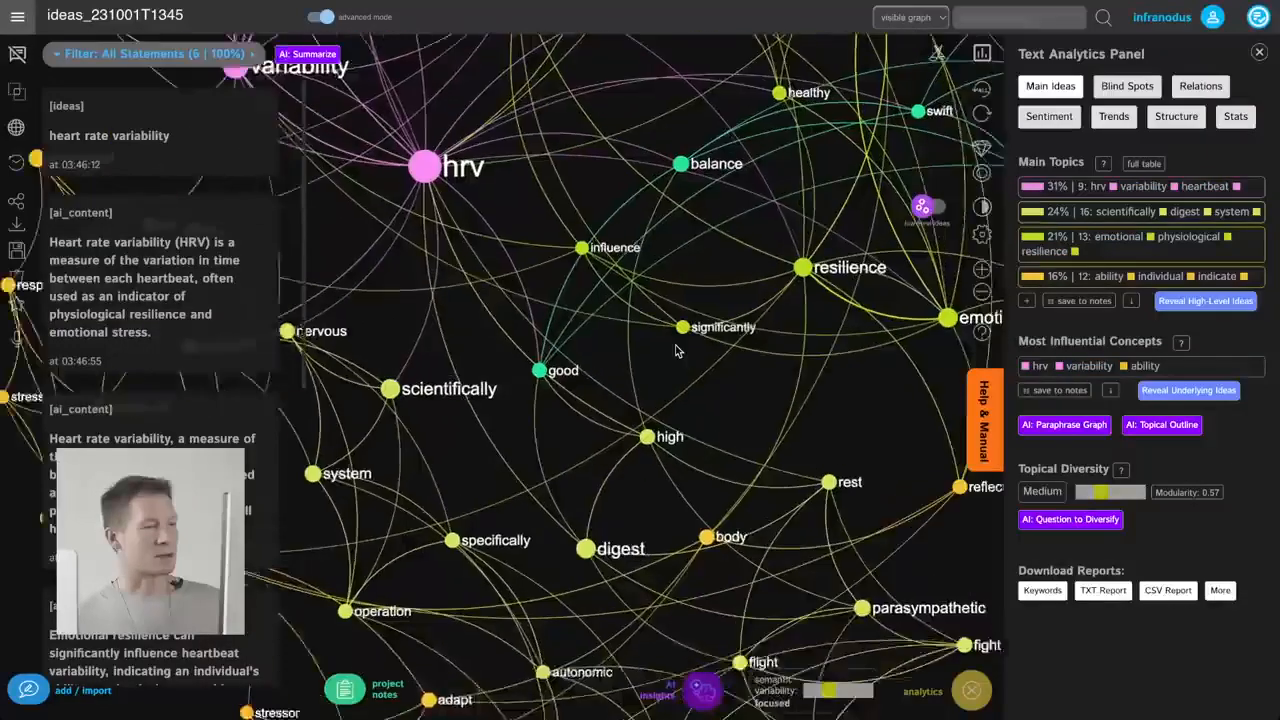
{"action": "scroll", "coordinate": [678, 350], "scroll_direction": "down", "scroll_amount": 4}
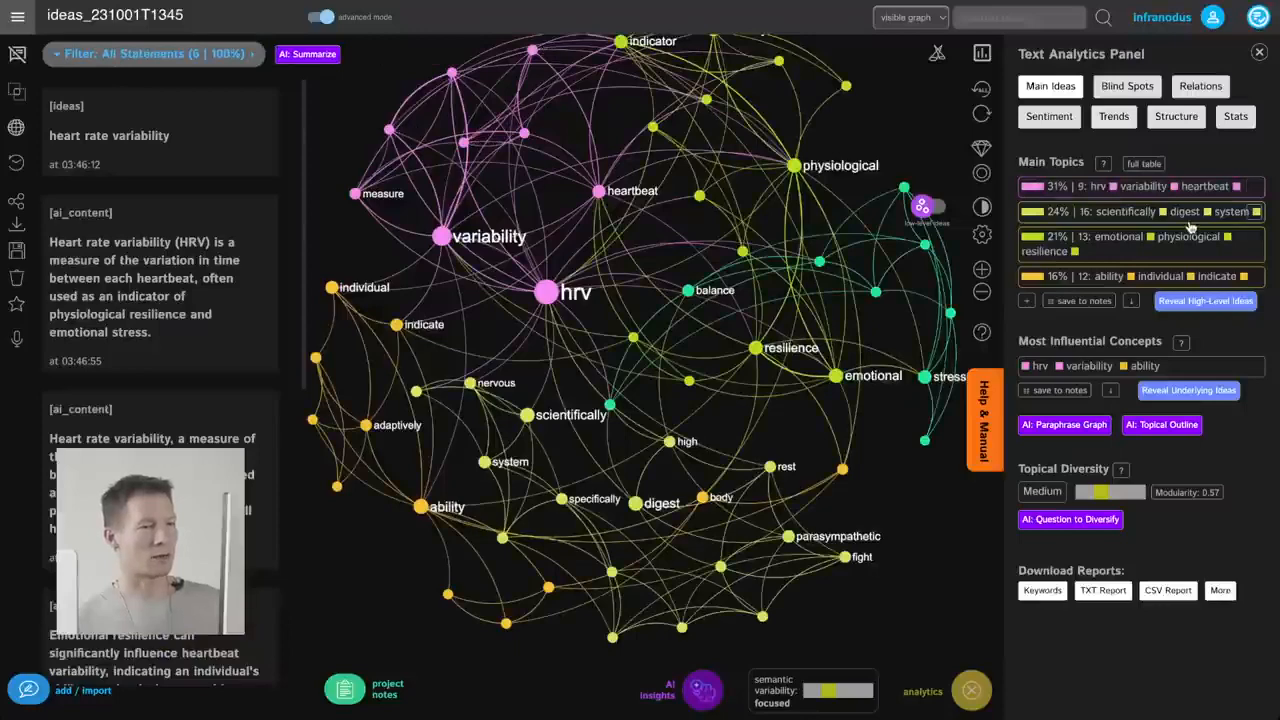
{"action": "left_click", "coordinate": [1178, 255]}
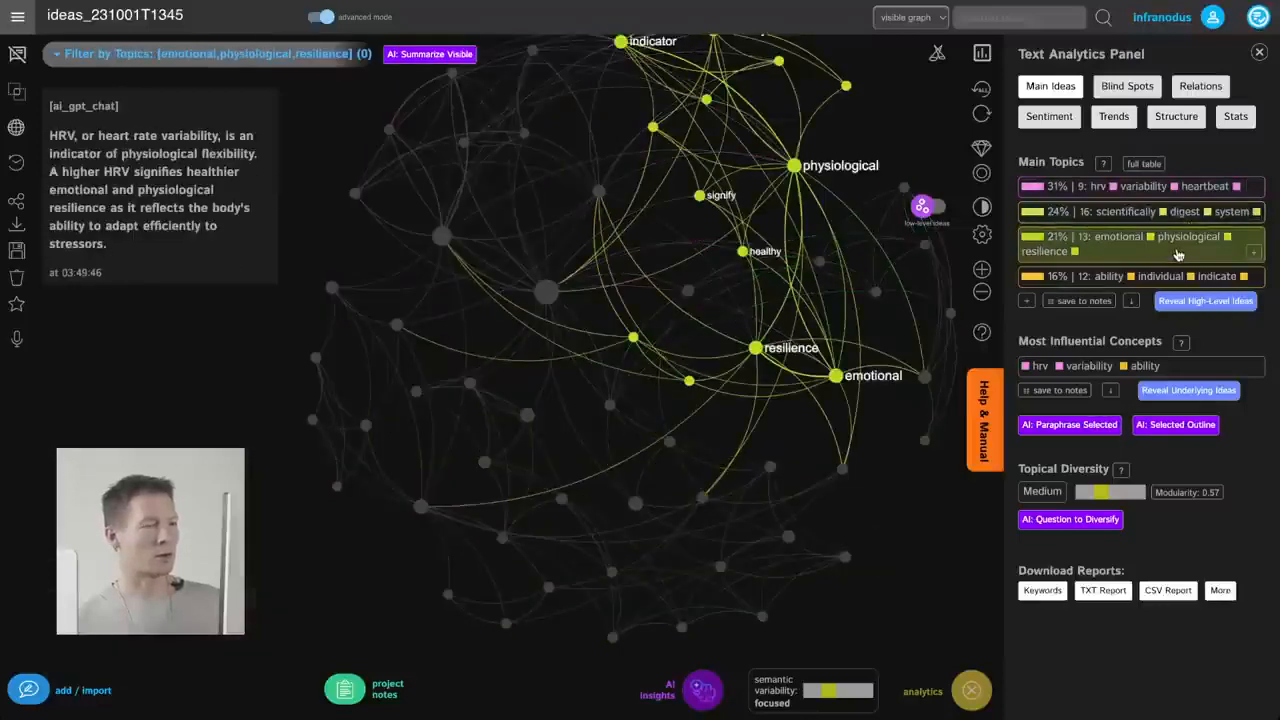
{"action": "left_click", "coordinate": [1178, 255]}
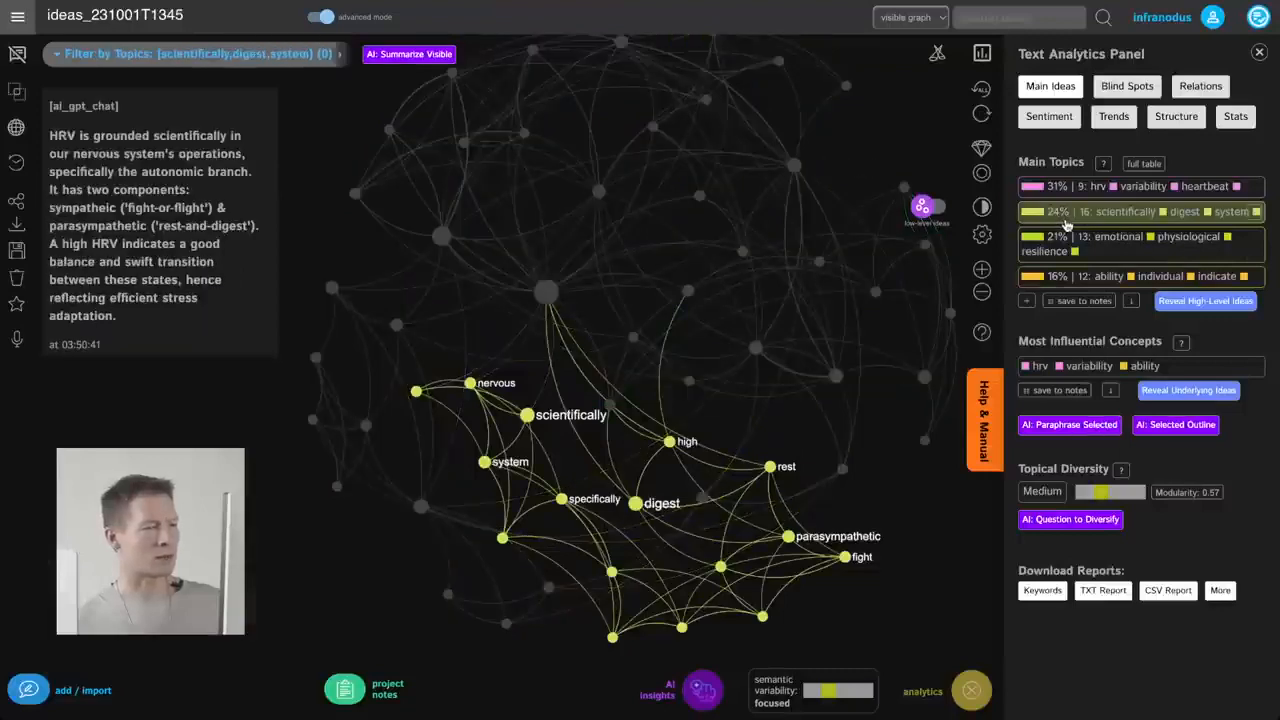
Select the parasympathetic, sympatheic and hrv nodes and generate a GPT4 Chat response about them
{"action": "left_click", "coordinate": [787, 539]}
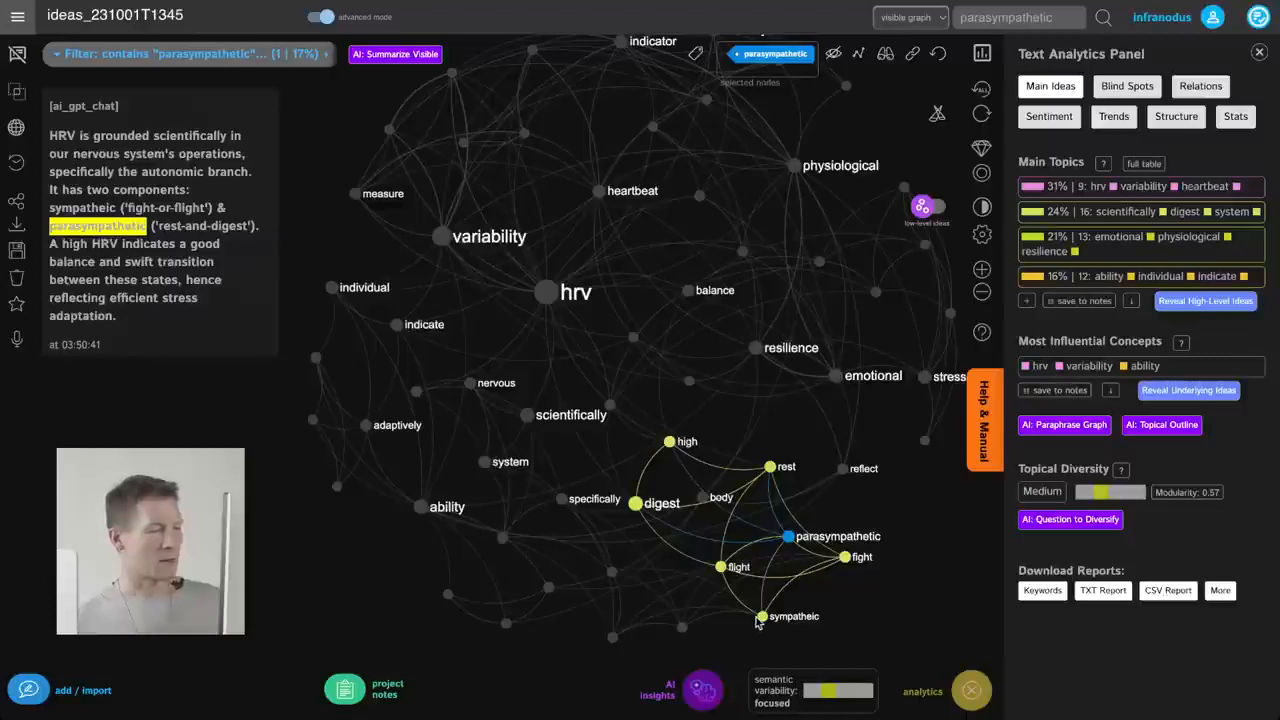
{"action": "left_click", "coordinate": [763, 618]}
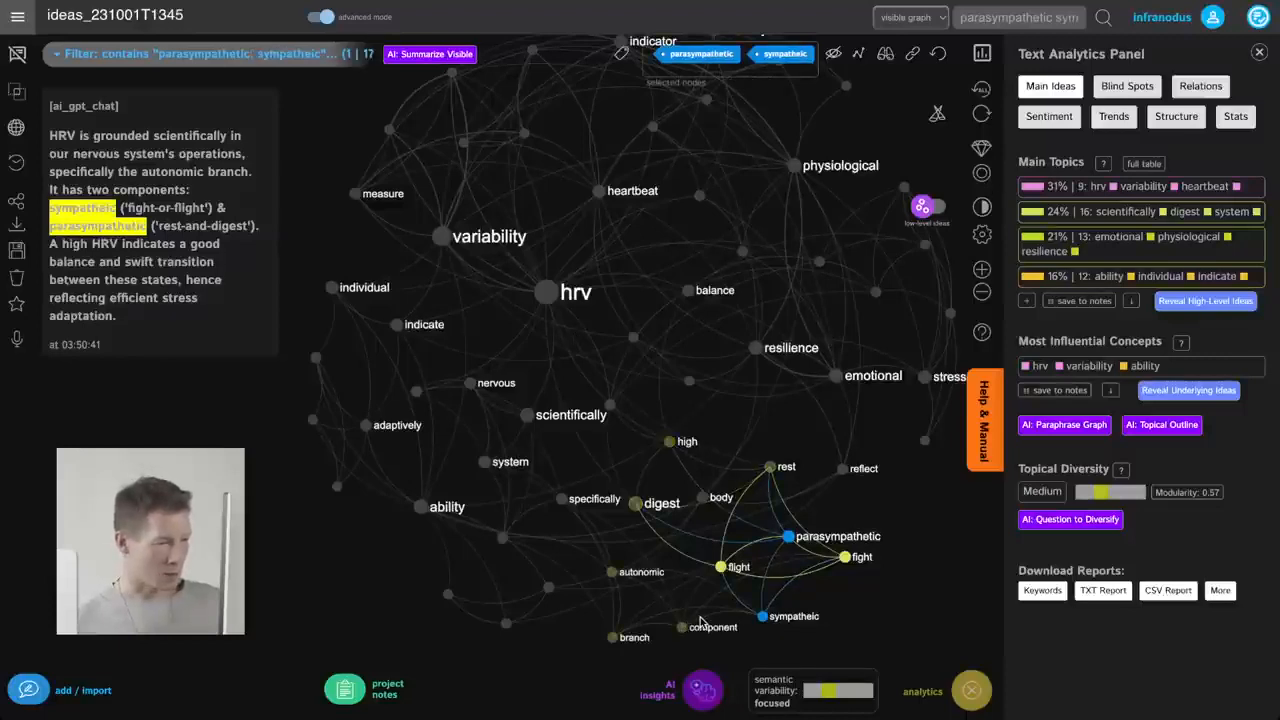
{"action": "left_click", "coordinate": [546, 291]}
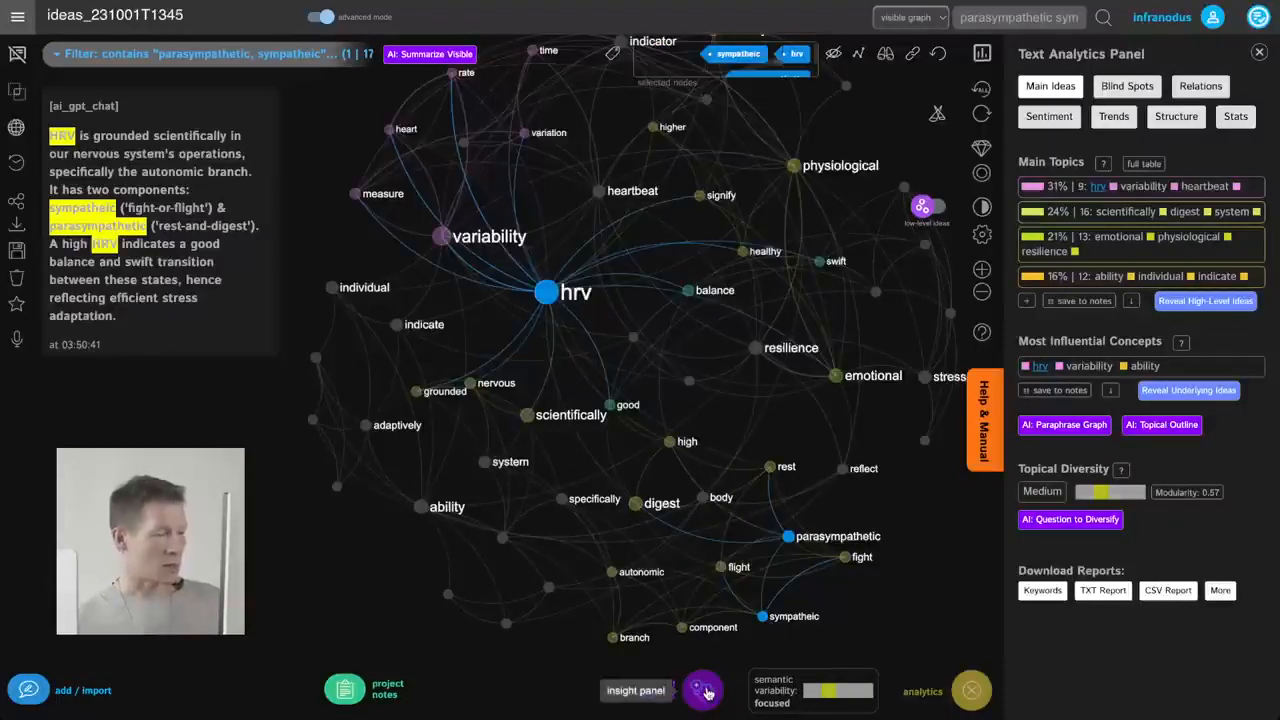
{"action": "left_click", "coordinate": [688, 682]}
{"action": "left_click", "coordinate": [476, 648]}
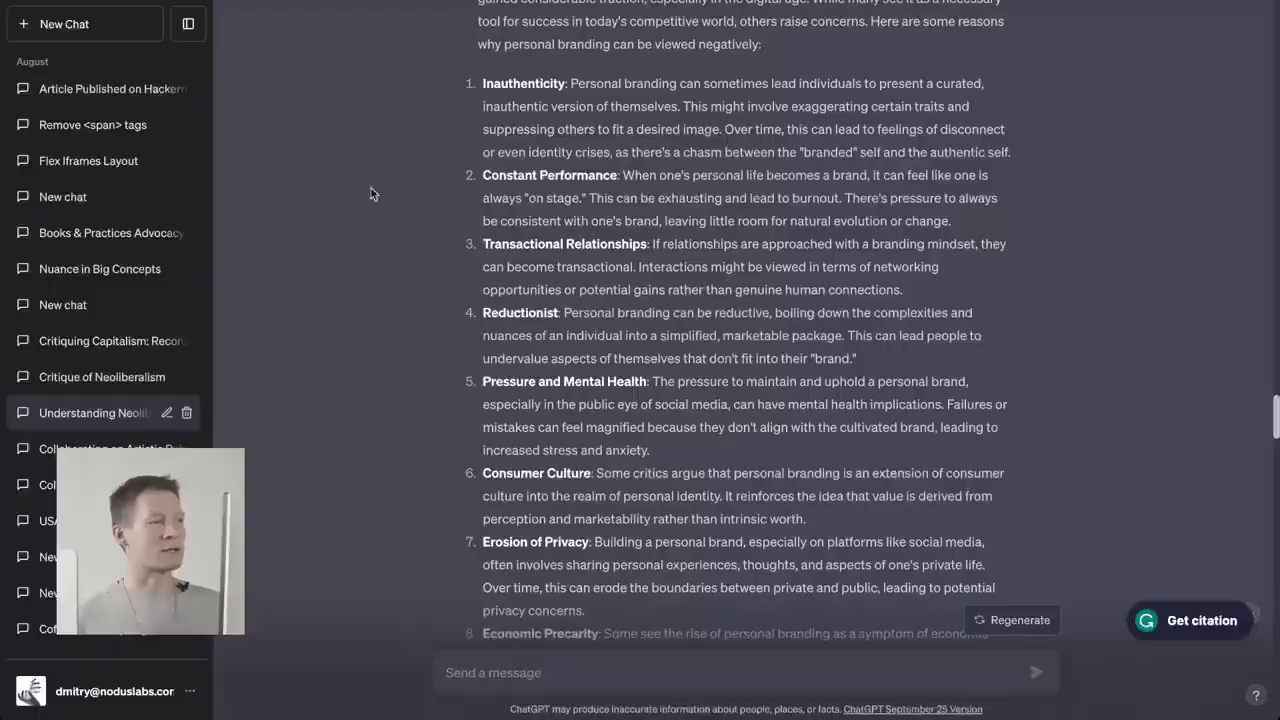
Switch to ChatGPT, find the earlier "HRV, DFA, and ANS" conversation in the history and read through it
{"action": "scroll", "coordinate": [169, 208], "scroll_direction": "down", "scroll_amount": 5}
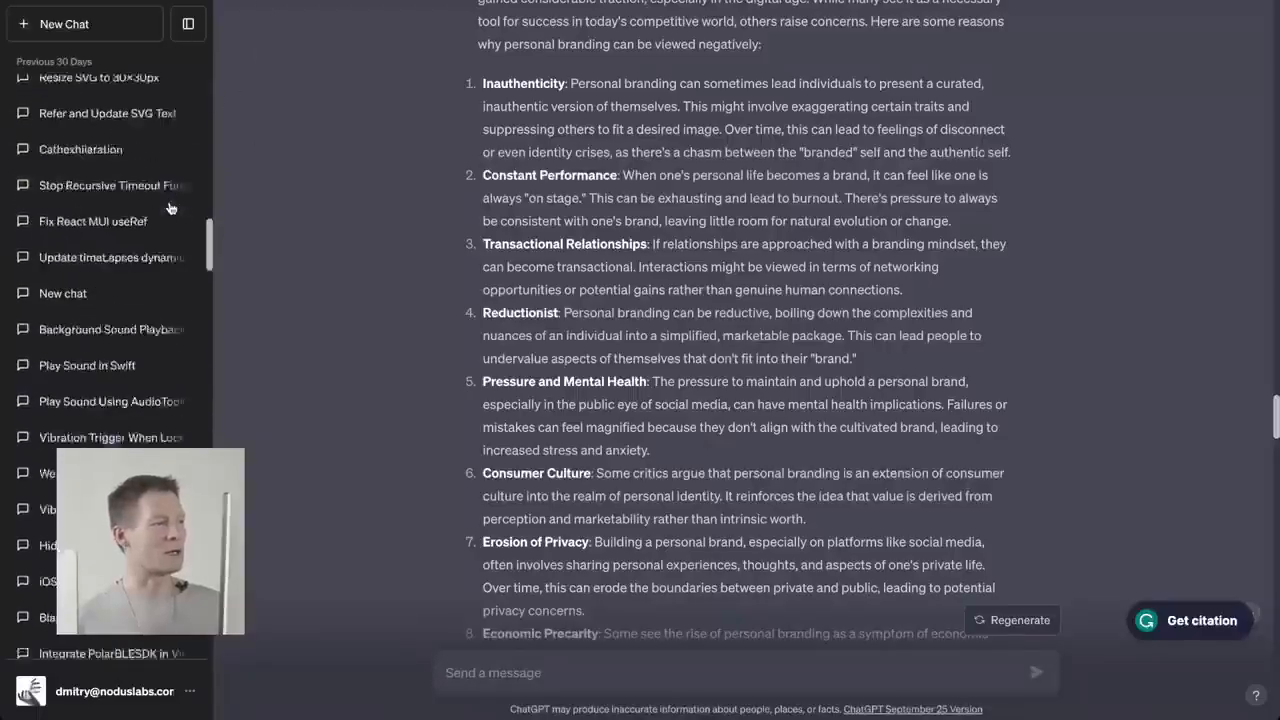
{"action": "scroll", "coordinate": [169, 208], "scroll_direction": "up", "scroll_amount": 5}
{"action": "scroll", "coordinate": [92, 157], "scroll_direction": "up", "scroll_amount": 3}
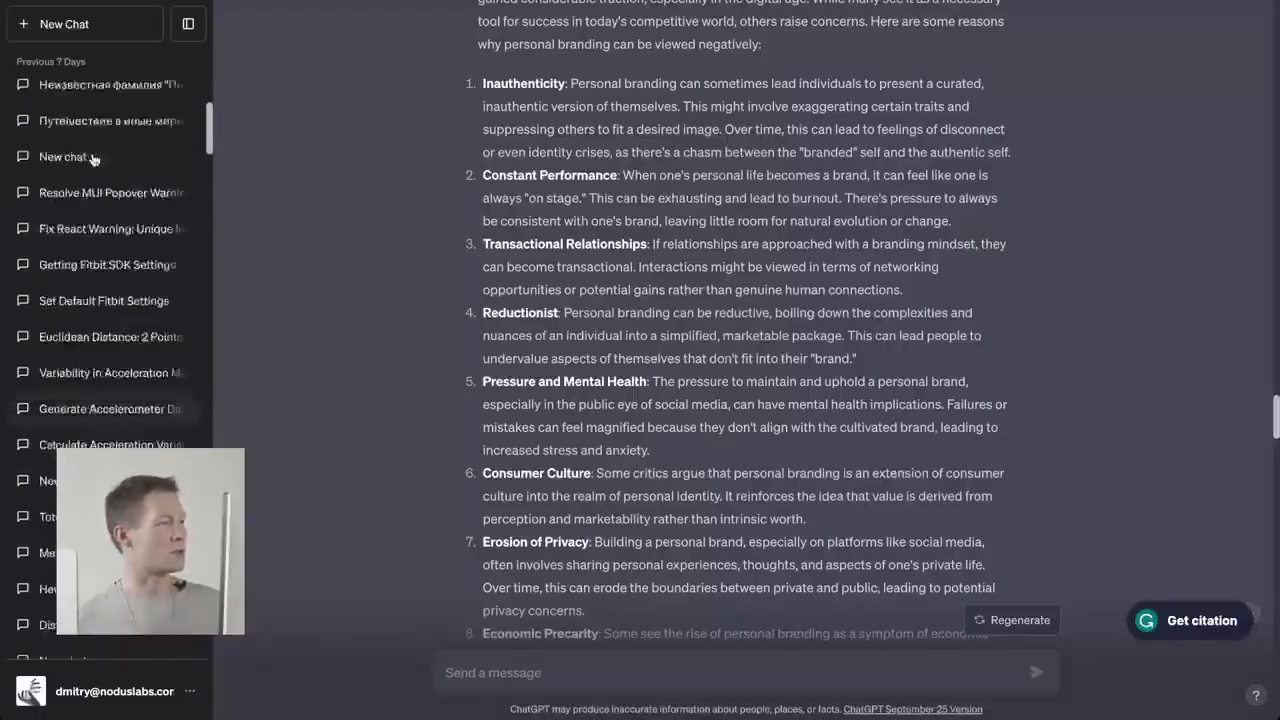
{"action": "scroll", "coordinate": [92, 157], "scroll_direction": "up", "scroll_amount": 5}
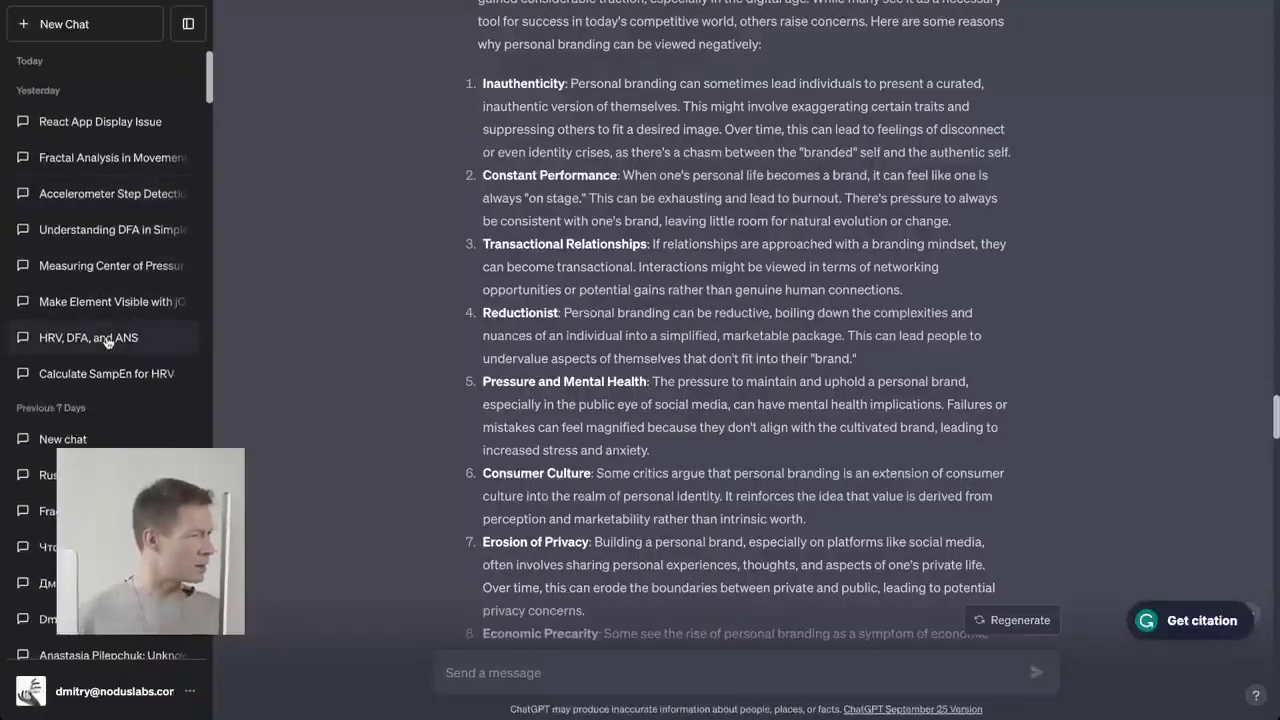
{"action": "left_click", "coordinate": [107, 340]}
{"action": "scroll", "coordinate": [610, 247], "scroll_direction": "up", "scroll_amount": 10}
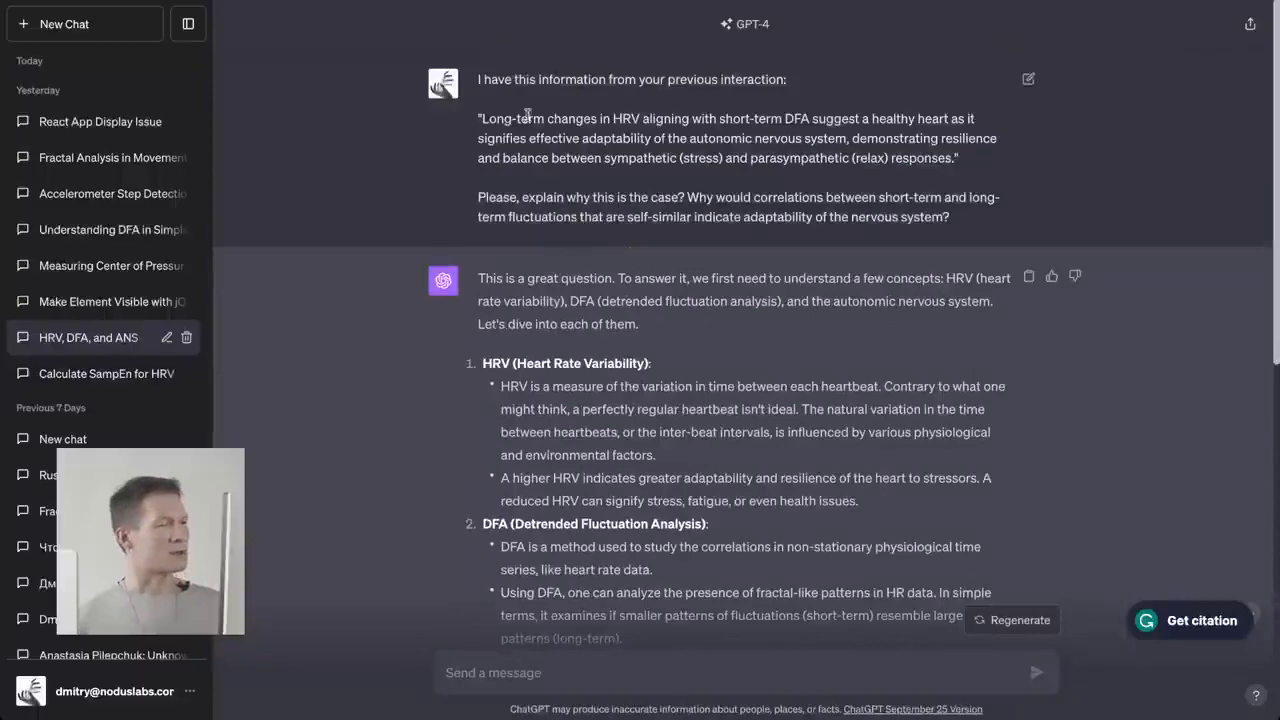
{"action": "scroll", "coordinate": [500, 125], "scroll_direction": "down", "scroll_amount": 8}
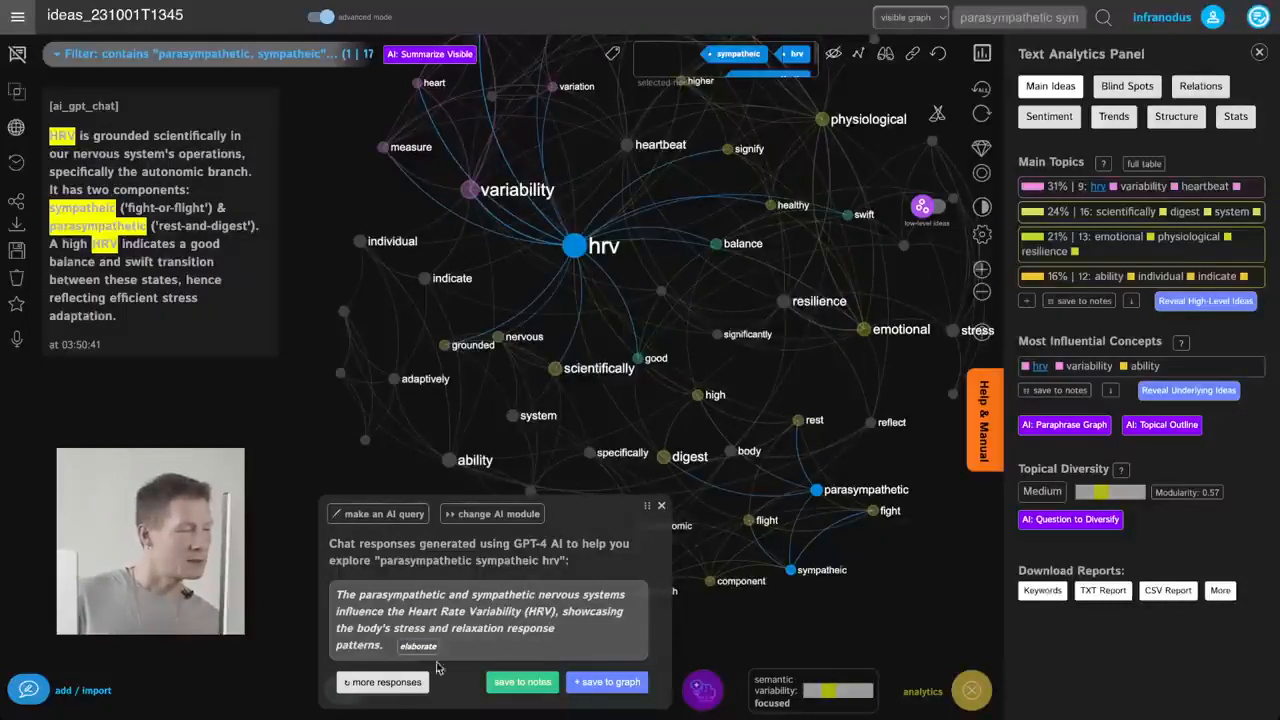
Generate another response on the selected concepts and save the one about the systems balancing each other for optimal functioning to the graph
{"action": "left_click", "coordinate": [390, 682]}
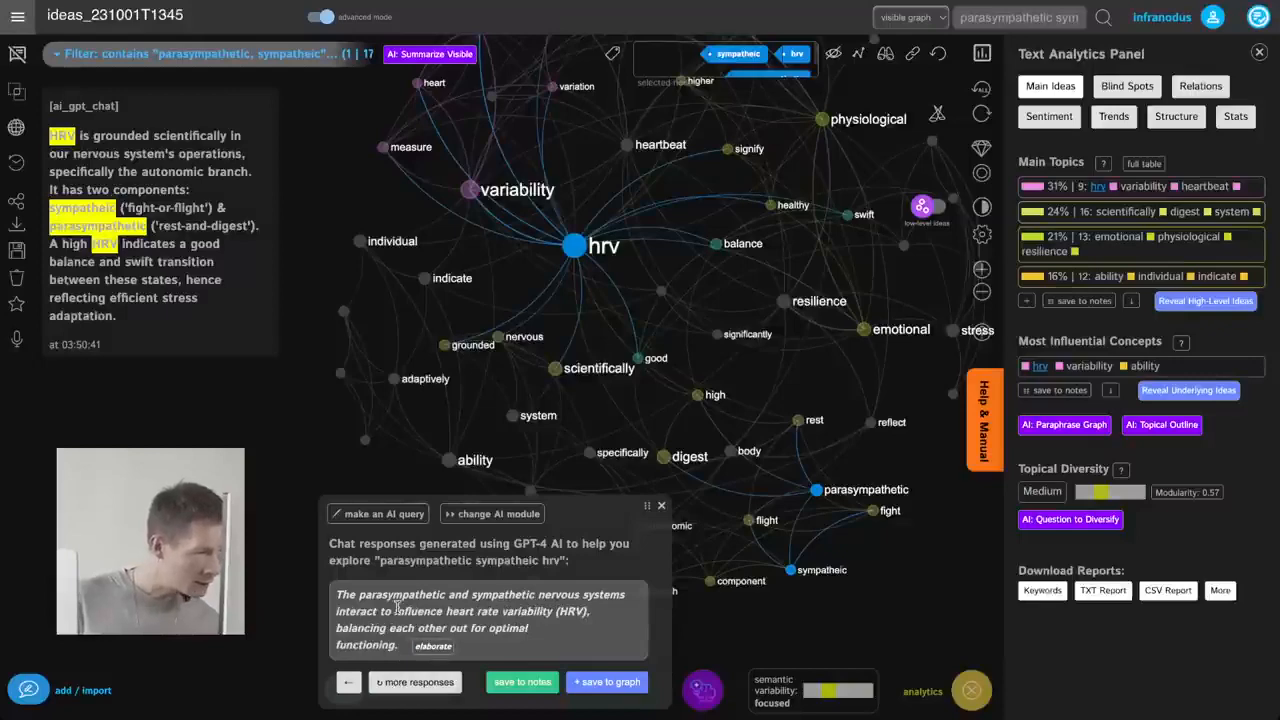
{"action": "left_click", "coordinate": [604, 684]}
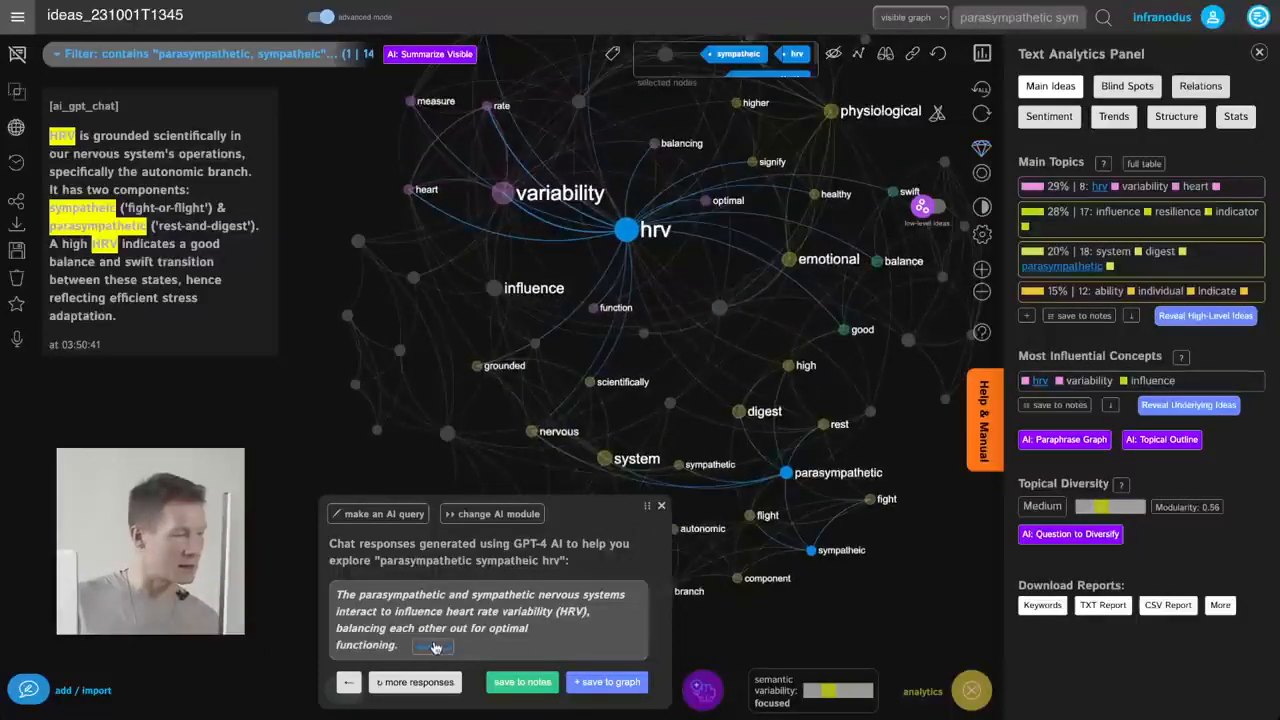
Elaborate on the optimal functioning statement using GPT4 Chat with the prompt "Please, explain how it works biologically:"
{"action": "left_click", "coordinate": [432, 650]}
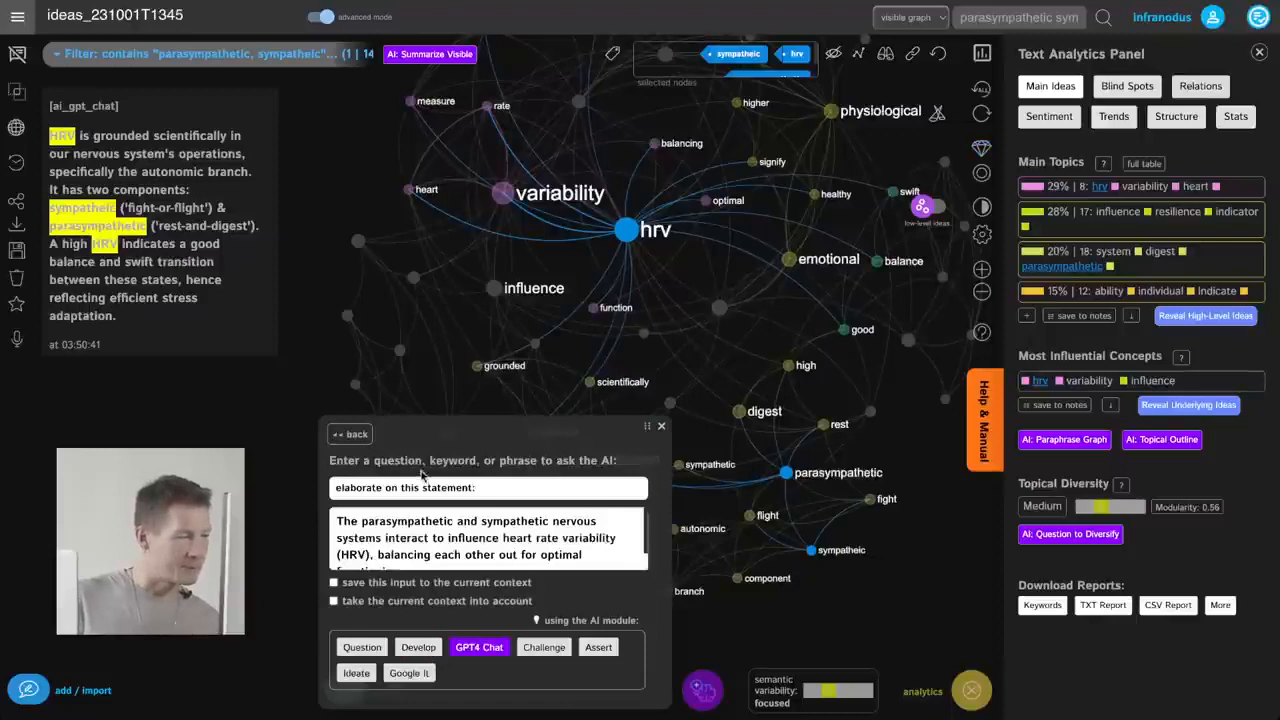
{"action": "triple_click", "coordinate": [413, 486]}
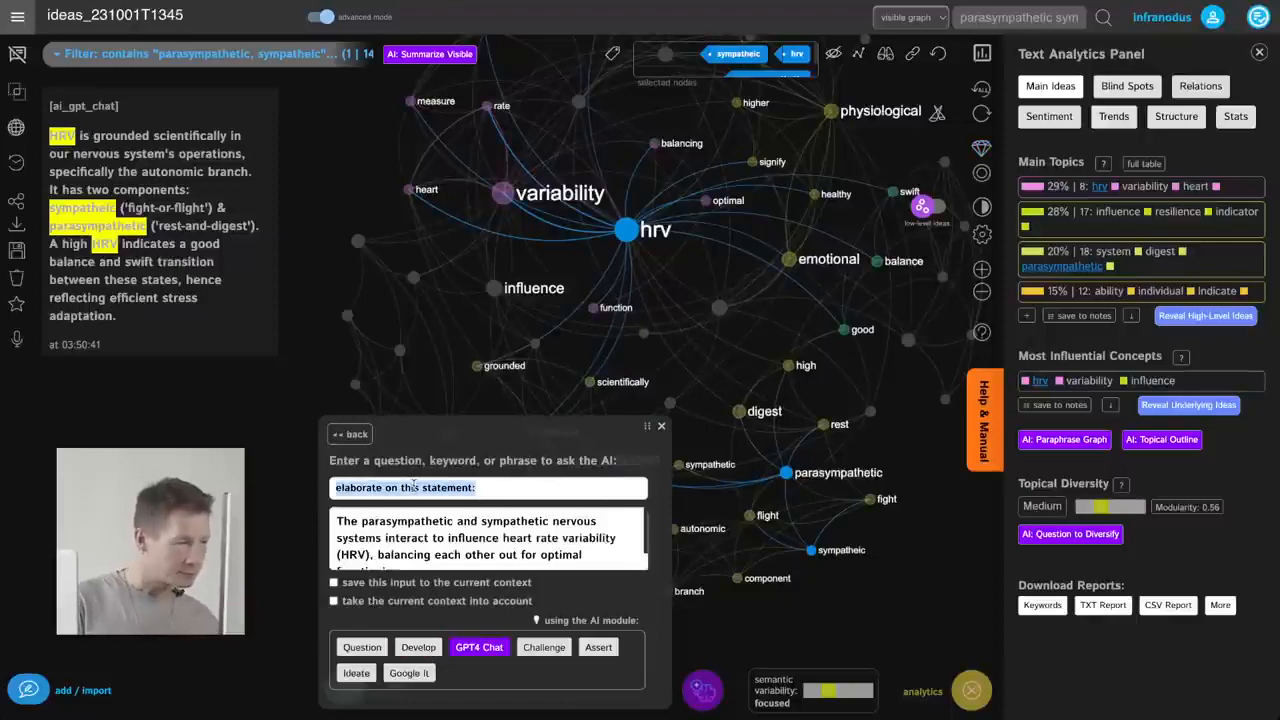
{"action": "type", "text": "Please, explain how "}
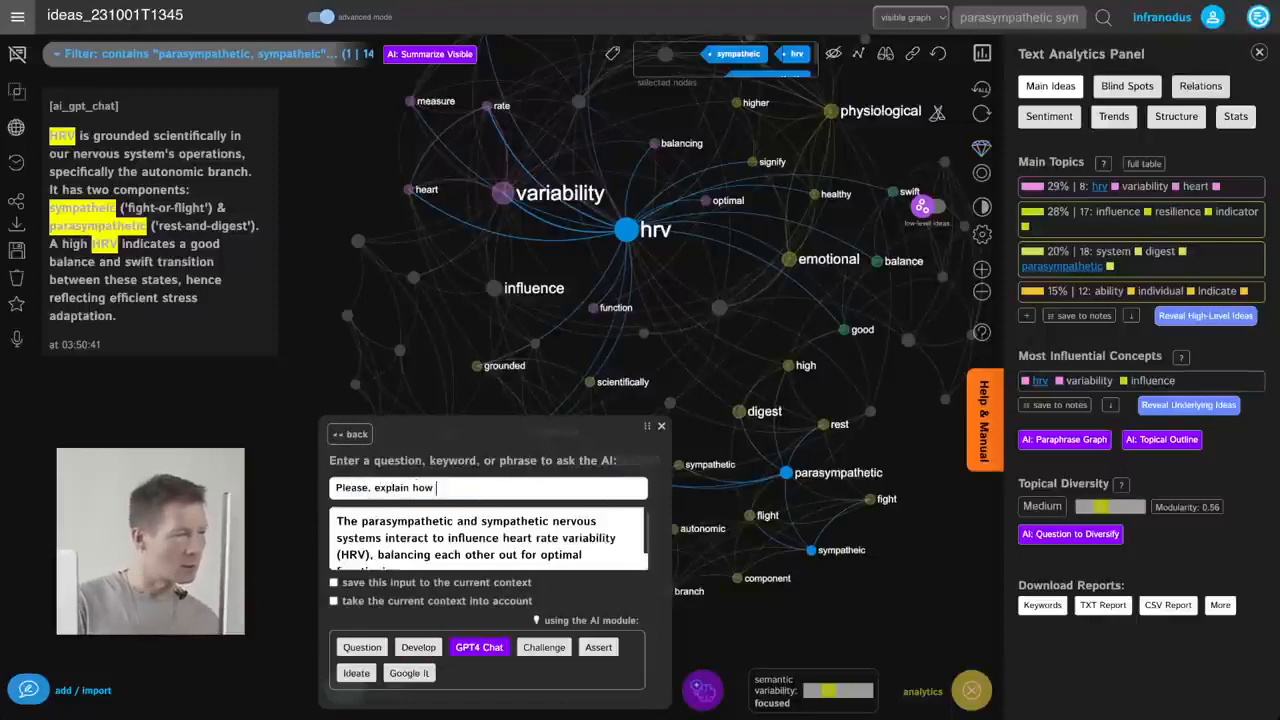
{"action": "type", "text": "it works bio"}
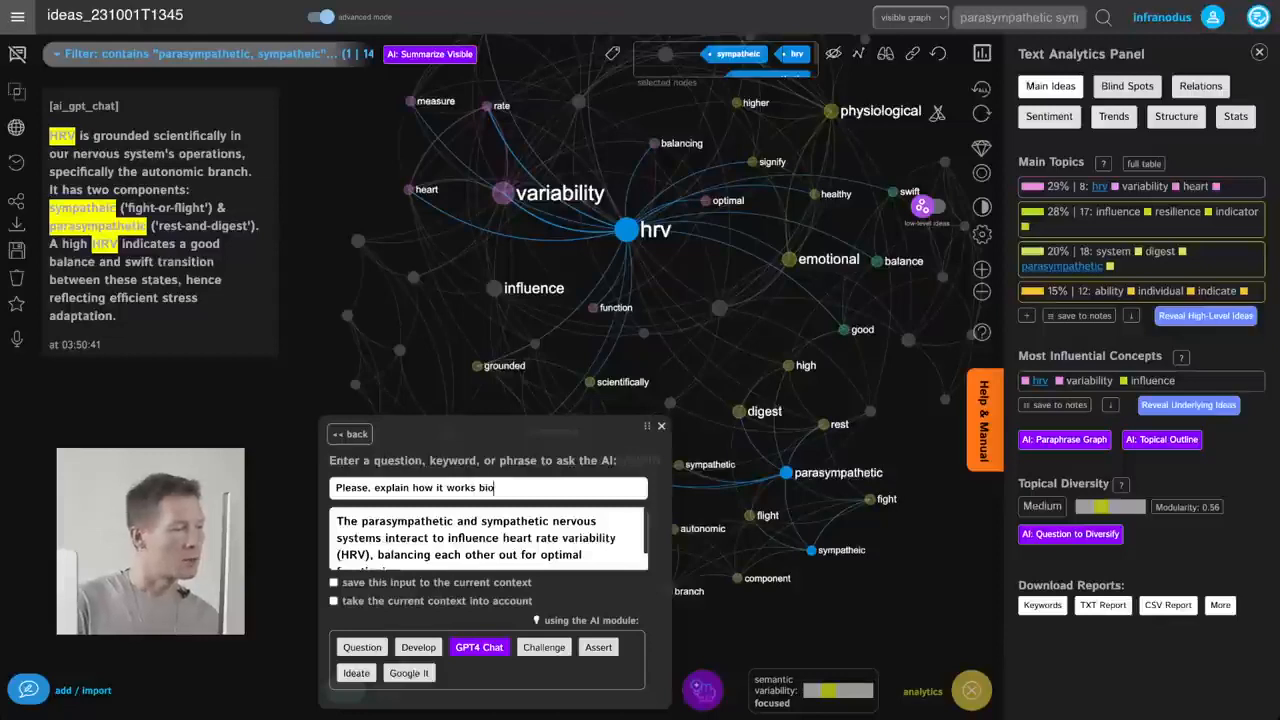
{"action": "type", "text": "logically?"}
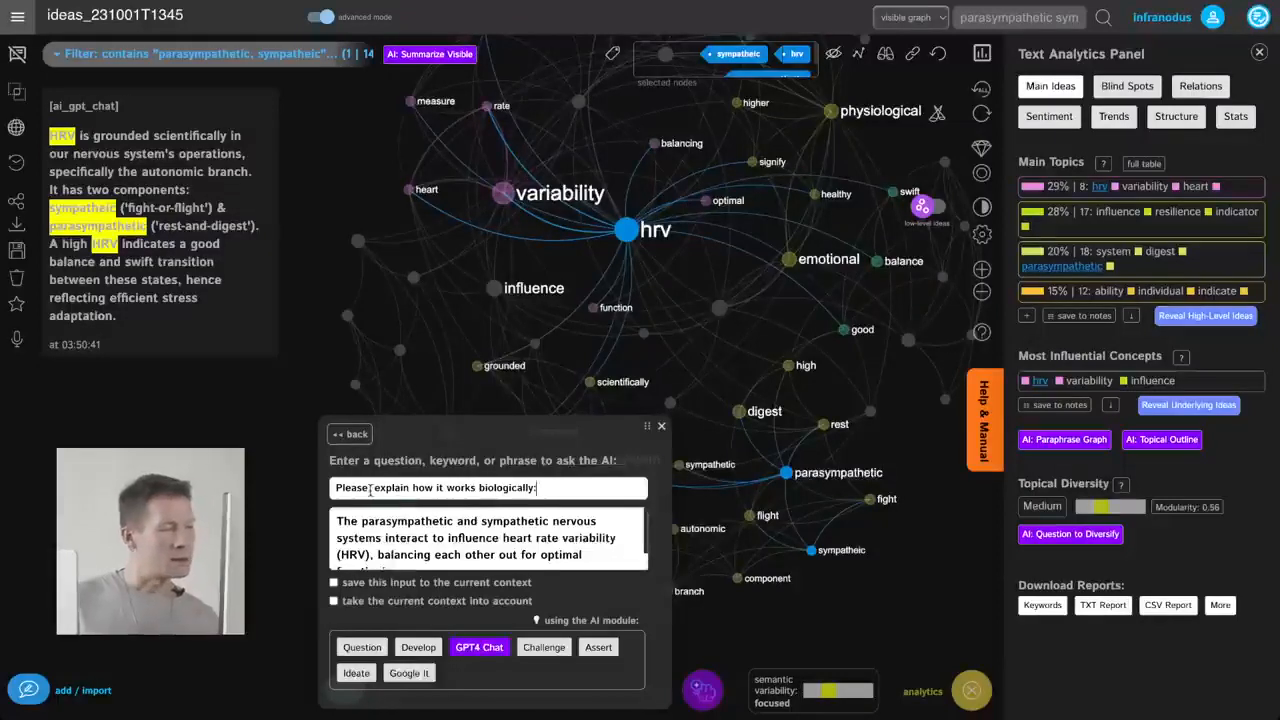
{"action": "left_click_drag", "start_coordinate": [370, 490], "coordinate": [535, 485]}
{"action": "triple_click", "coordinate": [515, 489]}
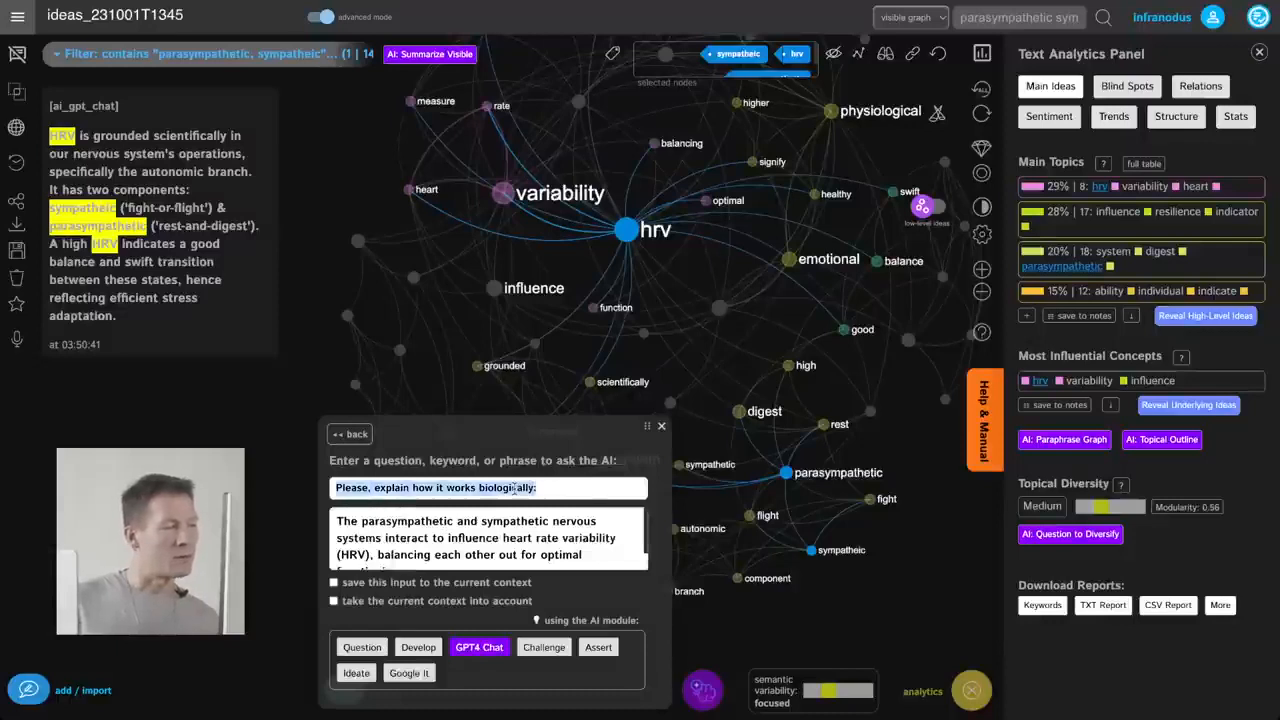
{"action": "left_click", "coordinate": [496, 549]}
{"action": "scroll", "coordinate": [564, 537], "scroll_direction": "down", "scroll_amount": 1}
{"action": "scroll", "coordinate": [564, 537], "scroll_direction": "up", "scroll_amount": 1}
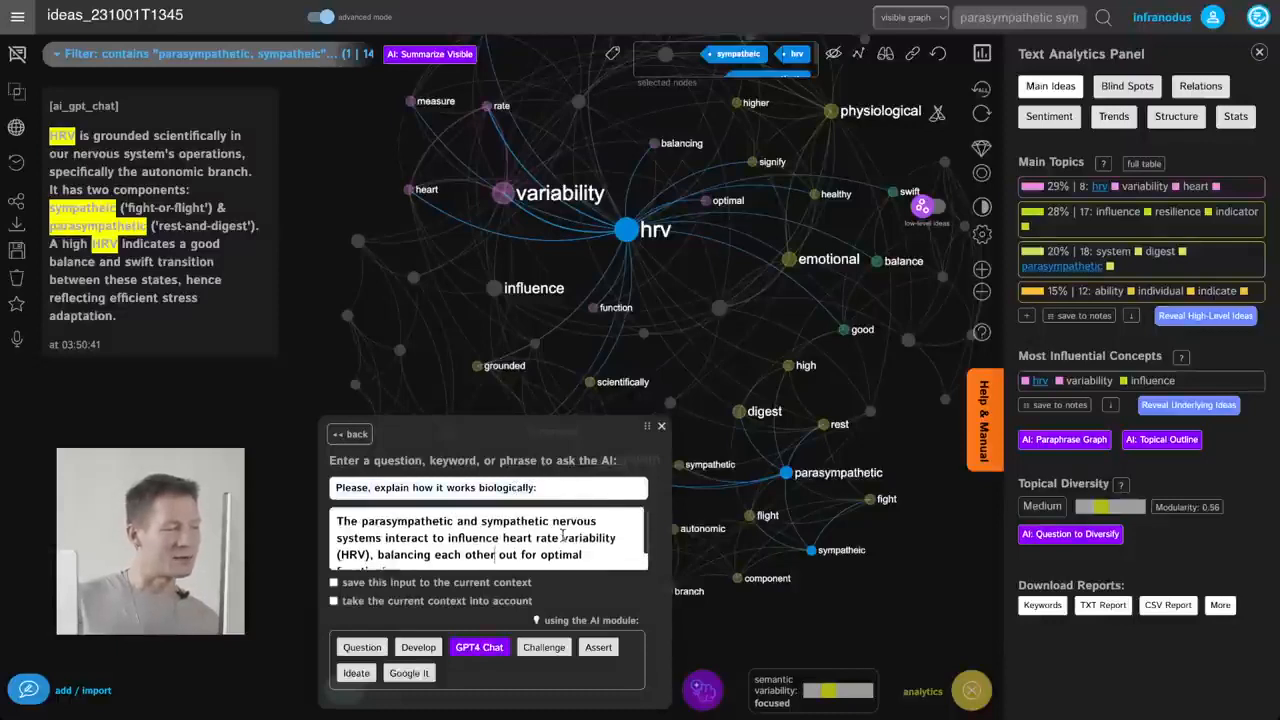
{"action": "left_click", "coordinate": [496, 648]}
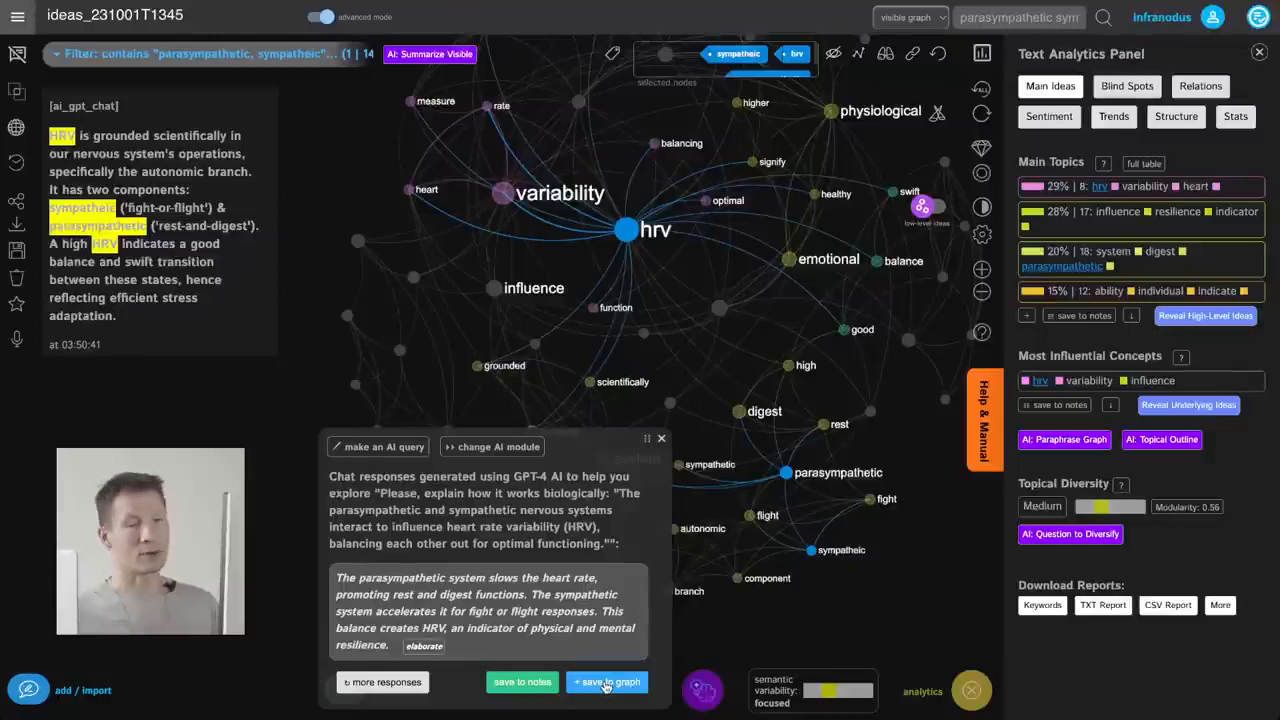
Save the biological explanation and one alternative response about PNS and SNS interplay to the graph, and generate a further response
{"action": "left_click", "coordinate": [605, 682]}
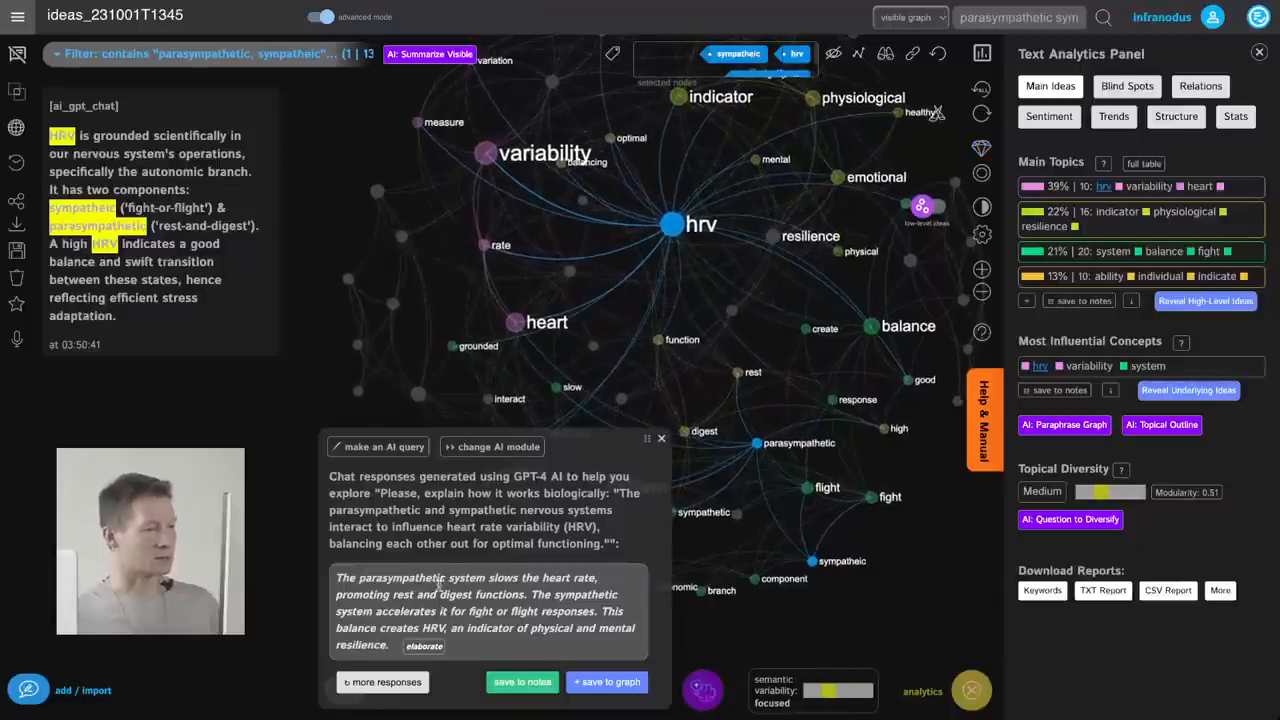
{"action": "left_click", "coordinate": [390, 684]}
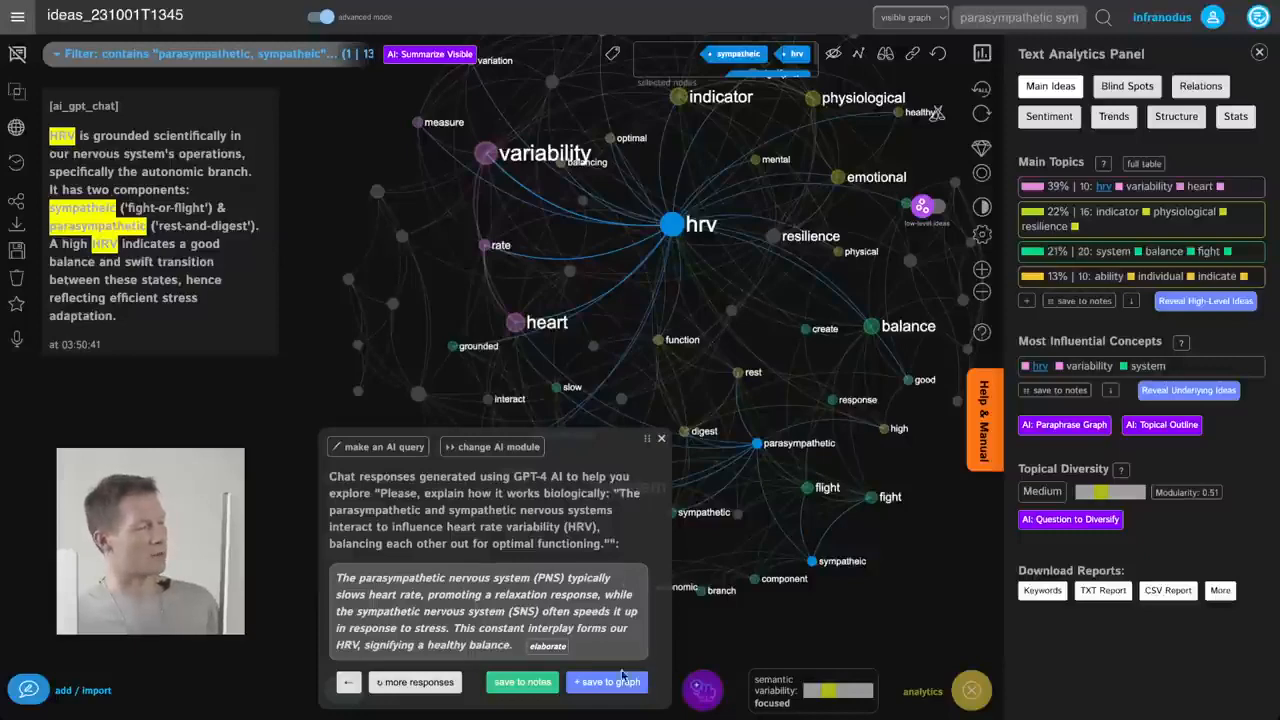
{"action": "left_click", "coordinate": [612, 684]}
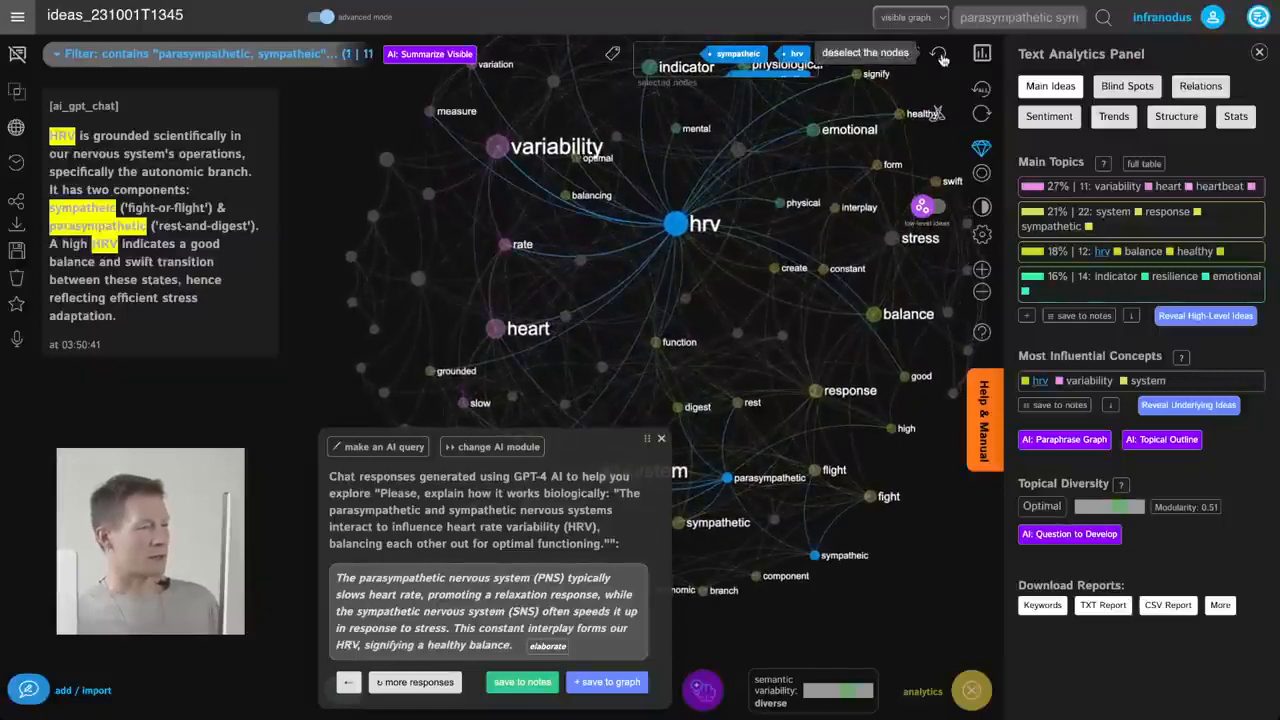
{"action": "left_click", "coordinate": [412, 683]}
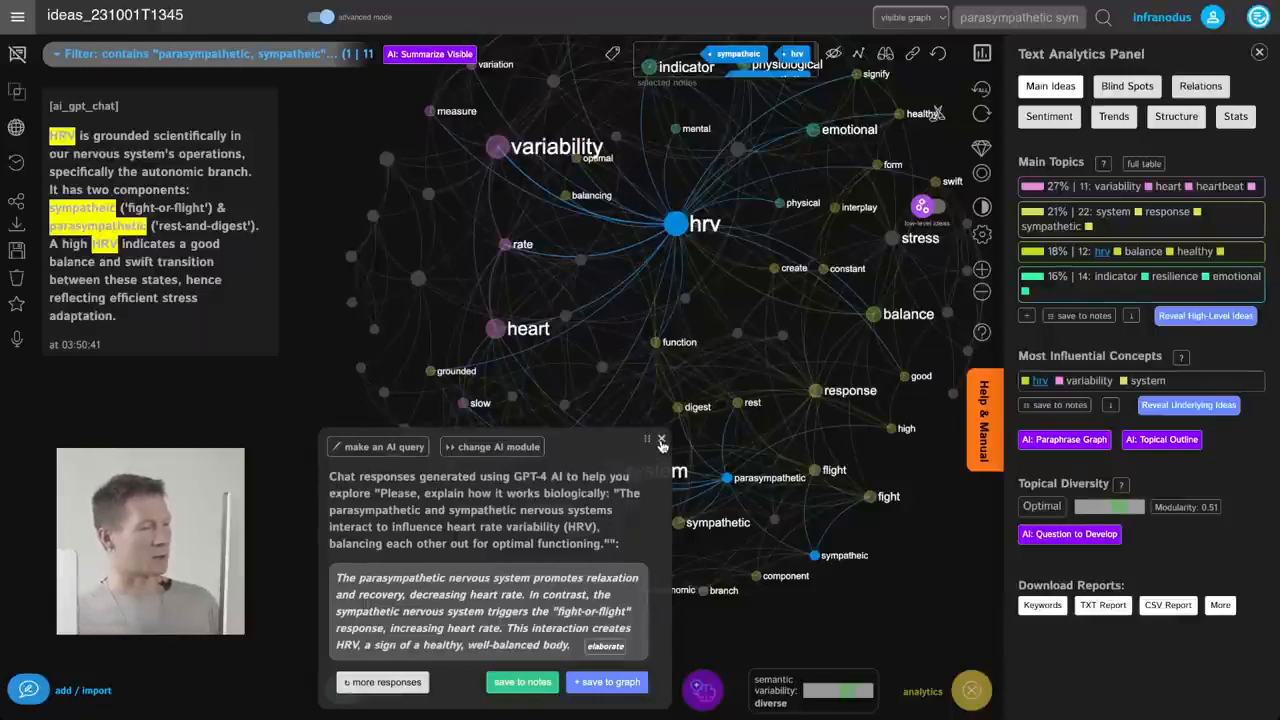
Close the AI response and the empty AI query form, and bring the whole graph into view
{"action": "left_click", "coordinate": [661, 443]}
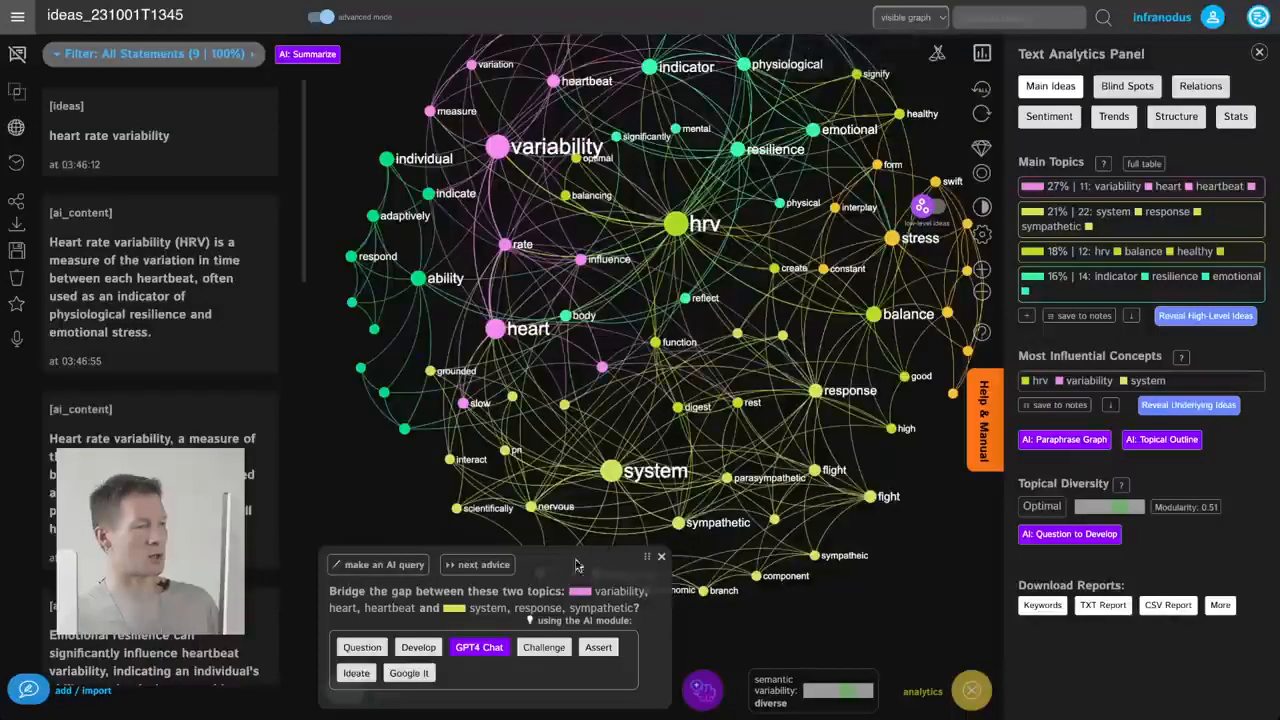
{"action": "left_click", "coordinate": [364, 566]}
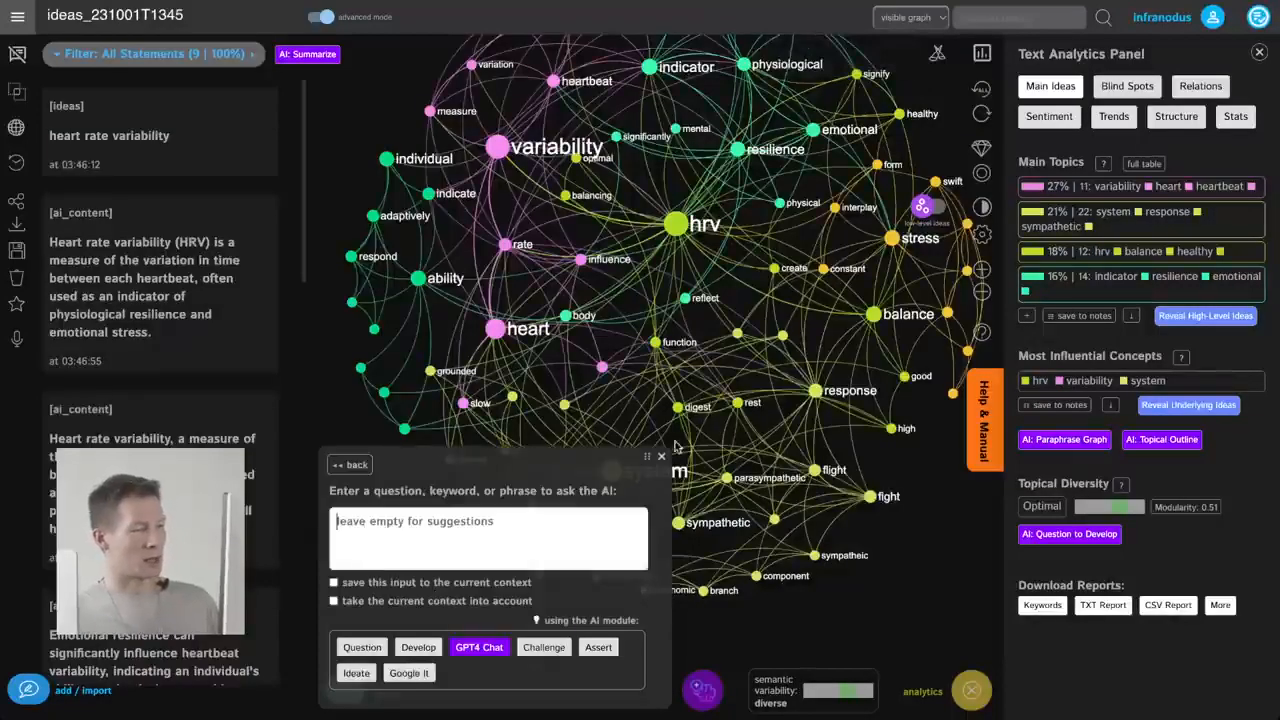
{"action": "left_click", "coordinate": [661, 456]}
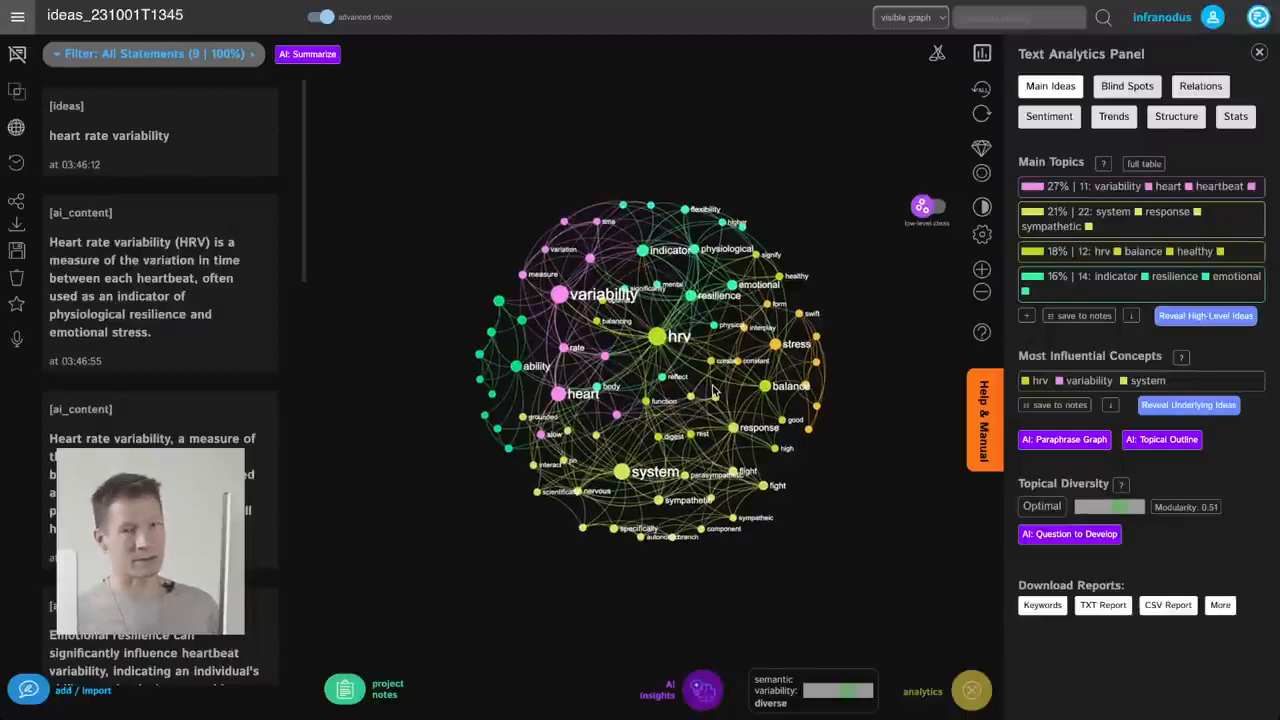
{"action": "scroll", "coordinate": [713, 392], "scroll_direction": "up", "scroll_amount": 5}
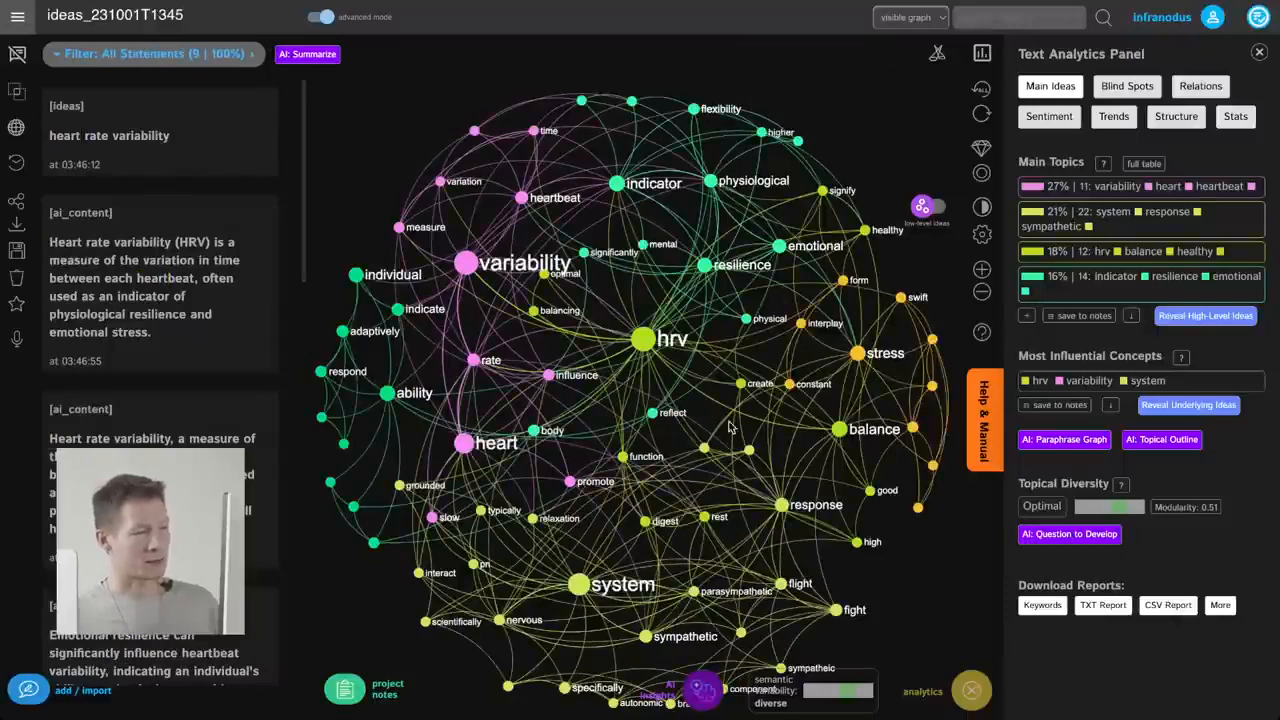
{"action": "left_click_drag", "start_coordinate": [730, 427], "coordinate": [749, 377]}
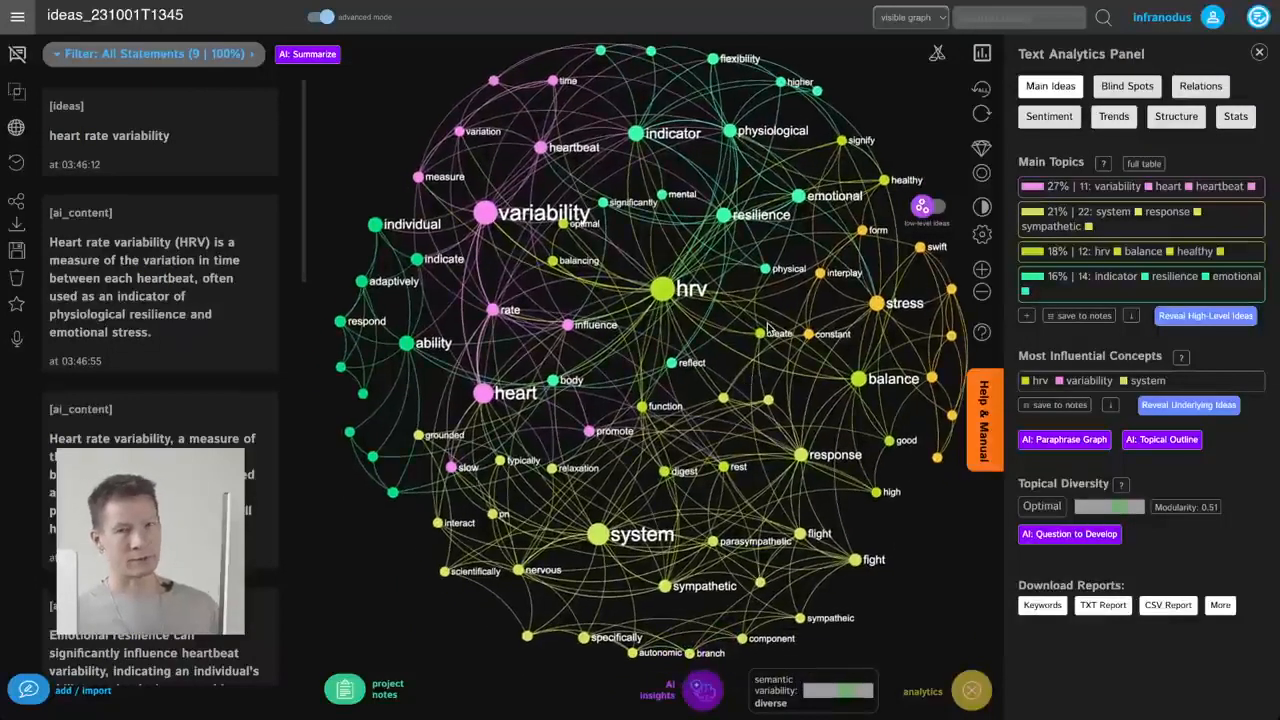
Reveal the high-level ideas on the graph and expand the main topics list to include Stress Adaptation and Stress Transition
{"action": "left_click", "coordinate": [930, 208]}
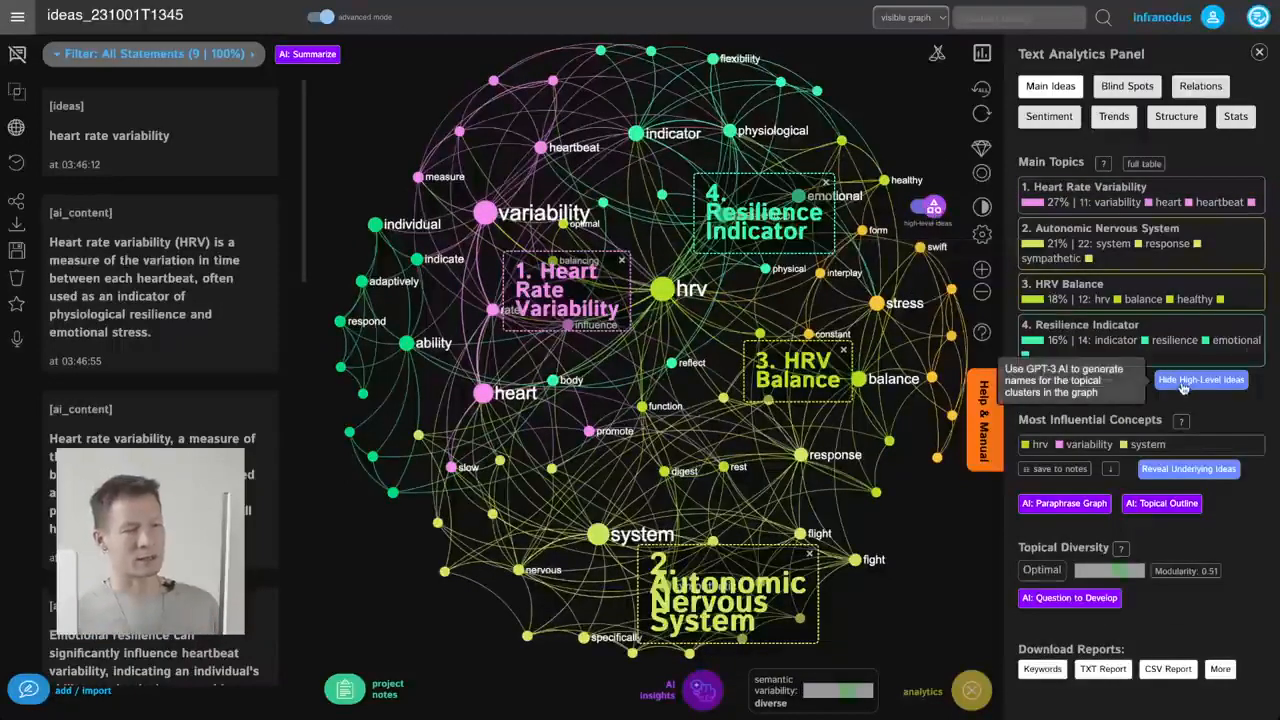
{"action": "left_click", "coordinate": [971, 690]}
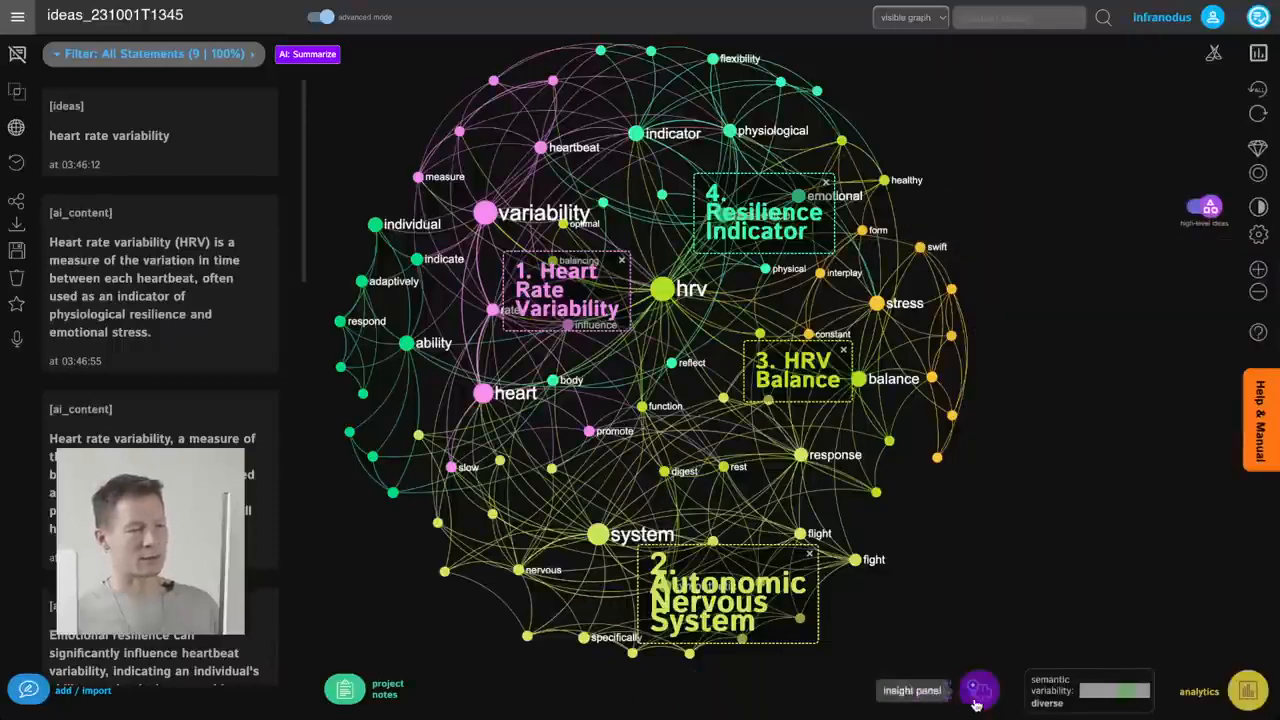
{"action": "left_click", "coordinate": [1249, 690]}
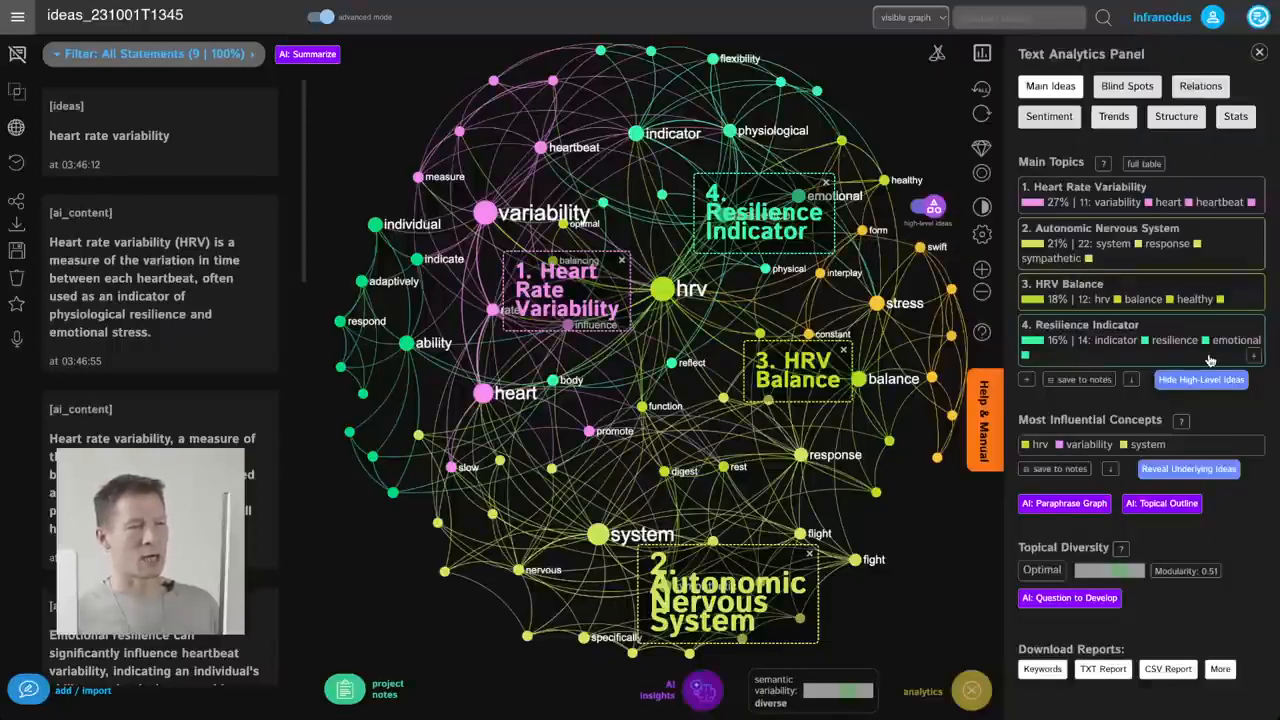
{"action": "left_click_drag", "start_coordinate": [860, 495], "coordinate": [800, 480]}
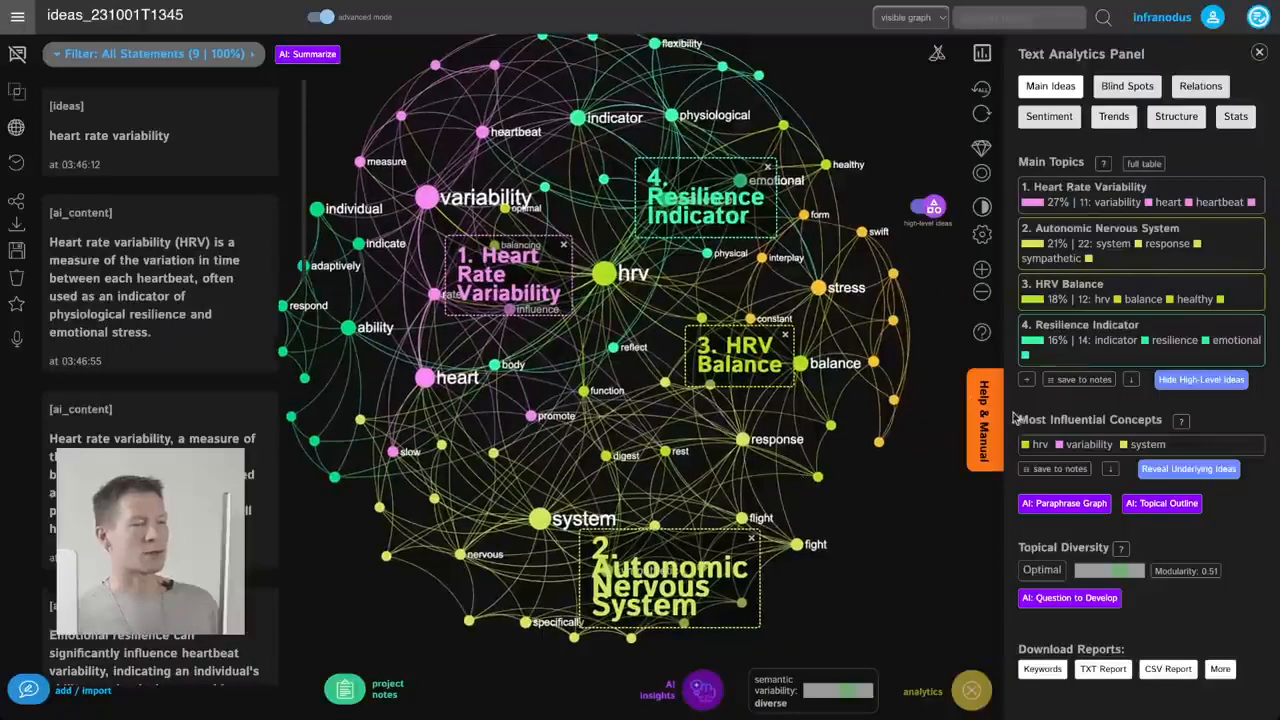
{"action": "left_click", "coordinate": [1026, 380]}
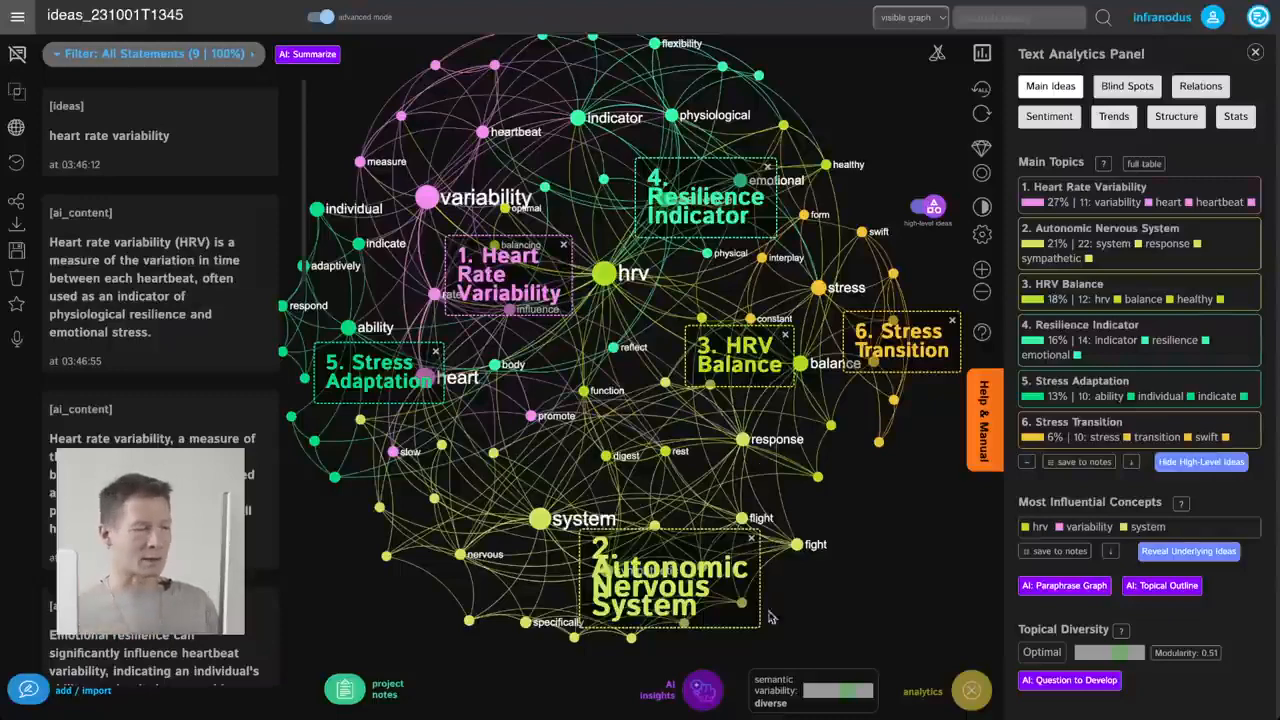
Ask GPT4 Chat the question "How is HRV normally calculated?" in a new AI query
{"action": "left_click", "coordinate": [703, 690]}
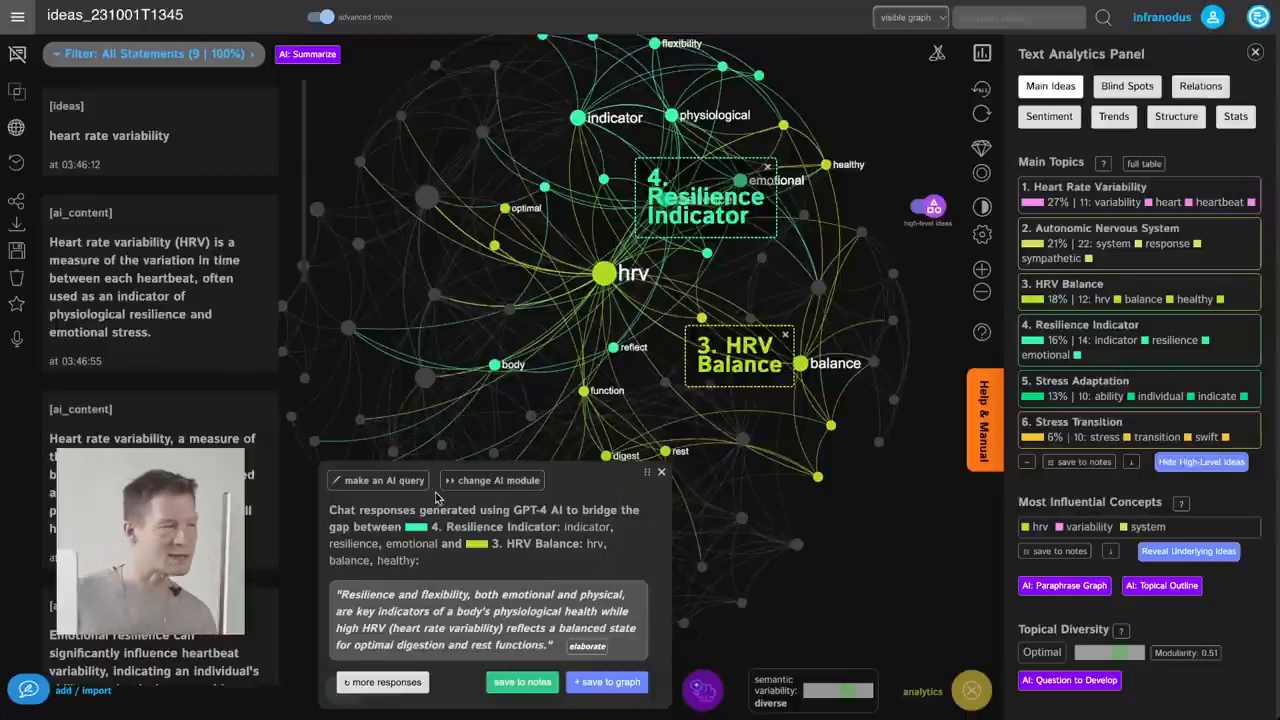
{"action": "left_click", "coordinate": [394, 484]}
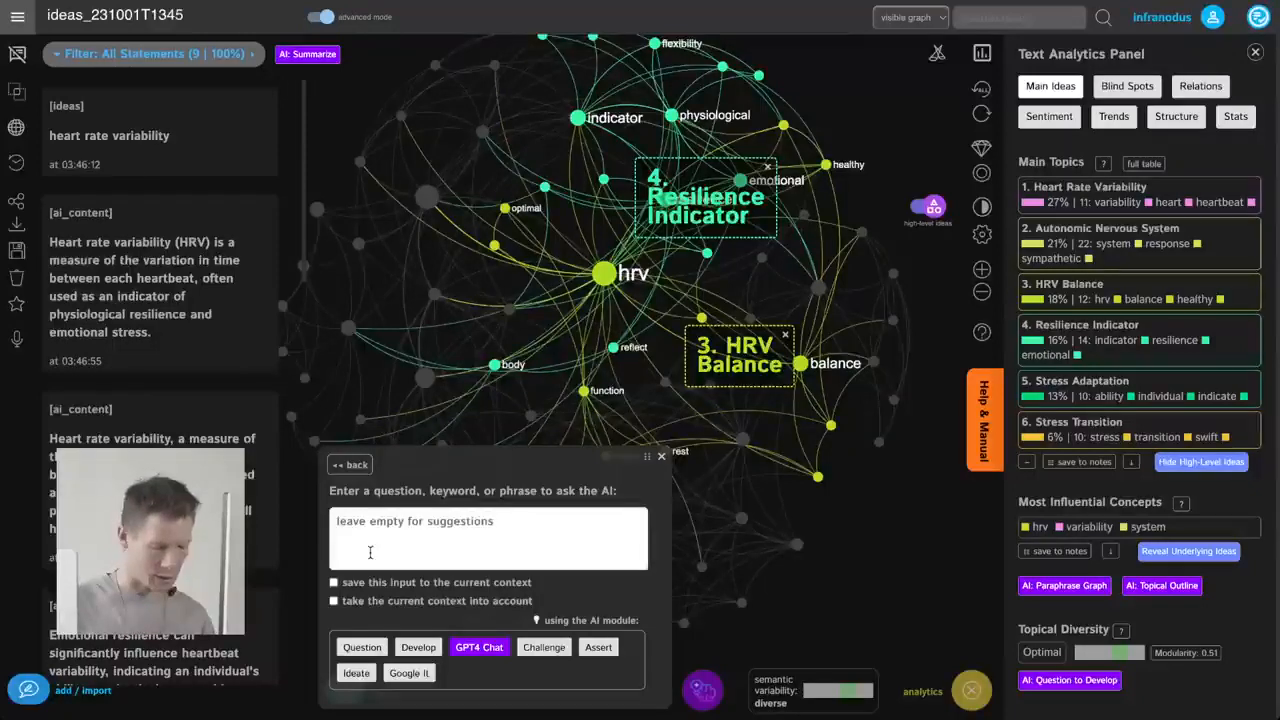
{"action": "type", "text": "How is HRV"}
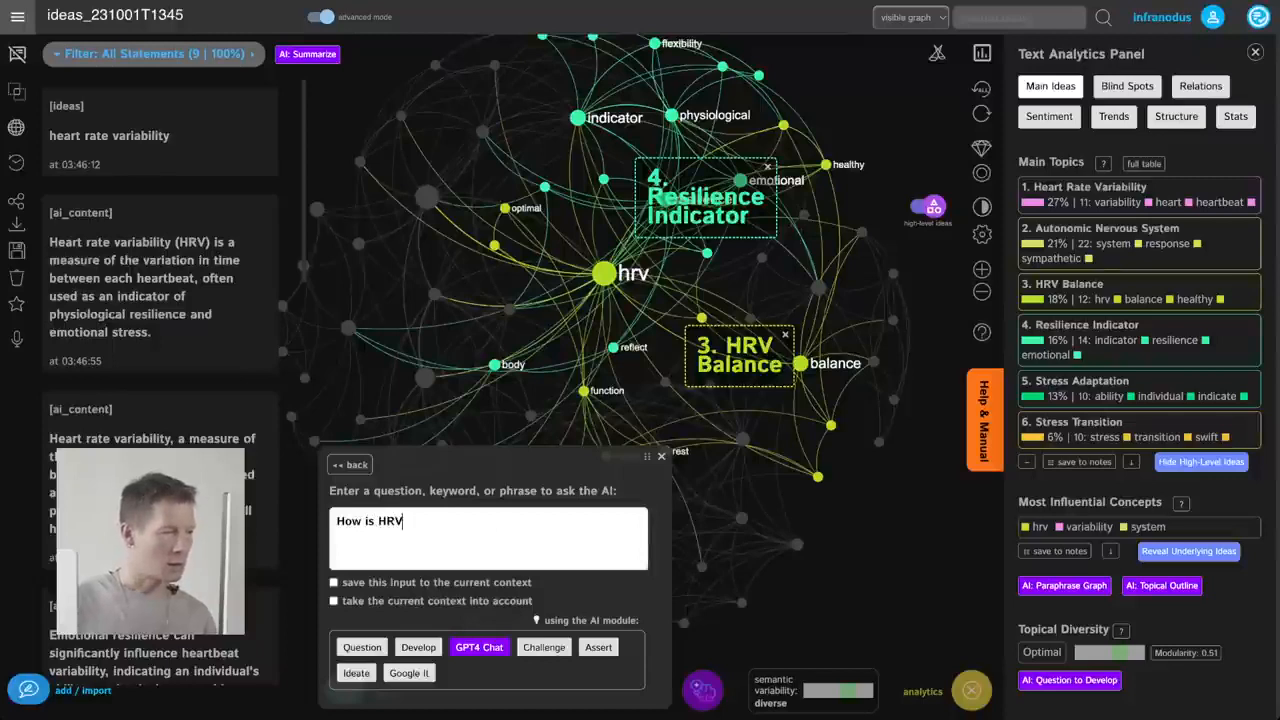
{"action": "type", "text": " n"}
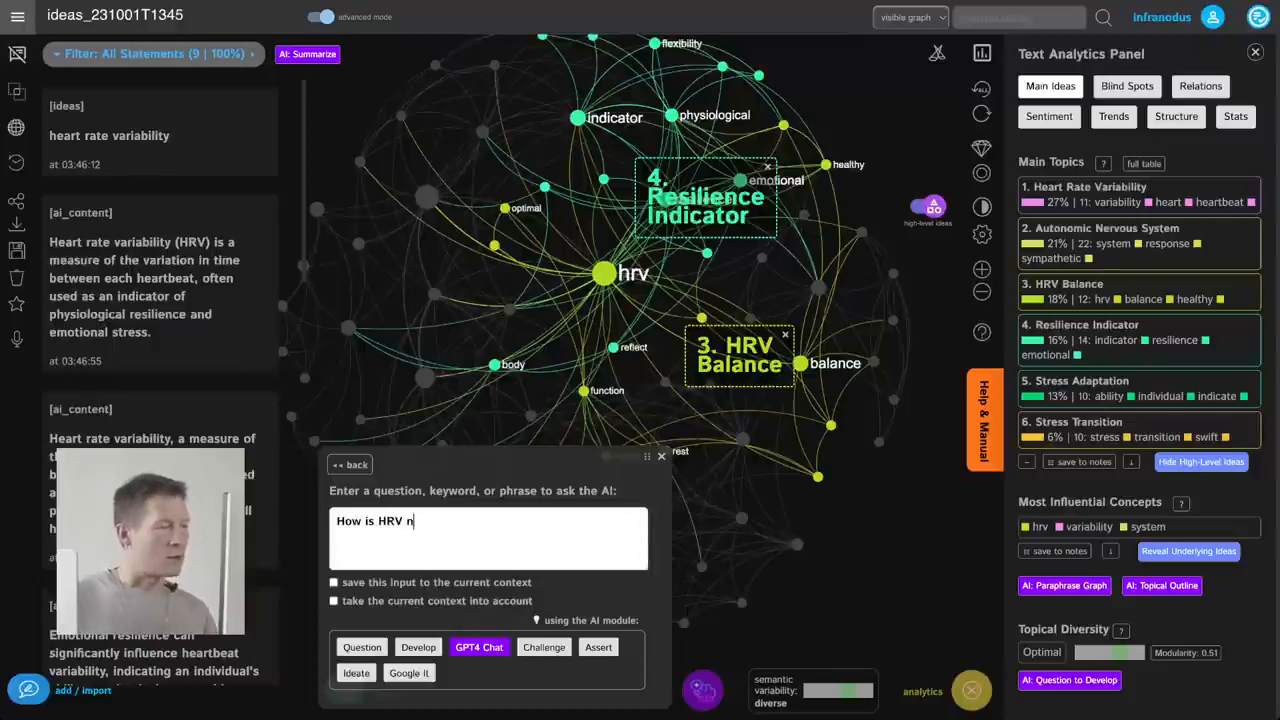
{"action": "type", "text": "ormally calculated?"}
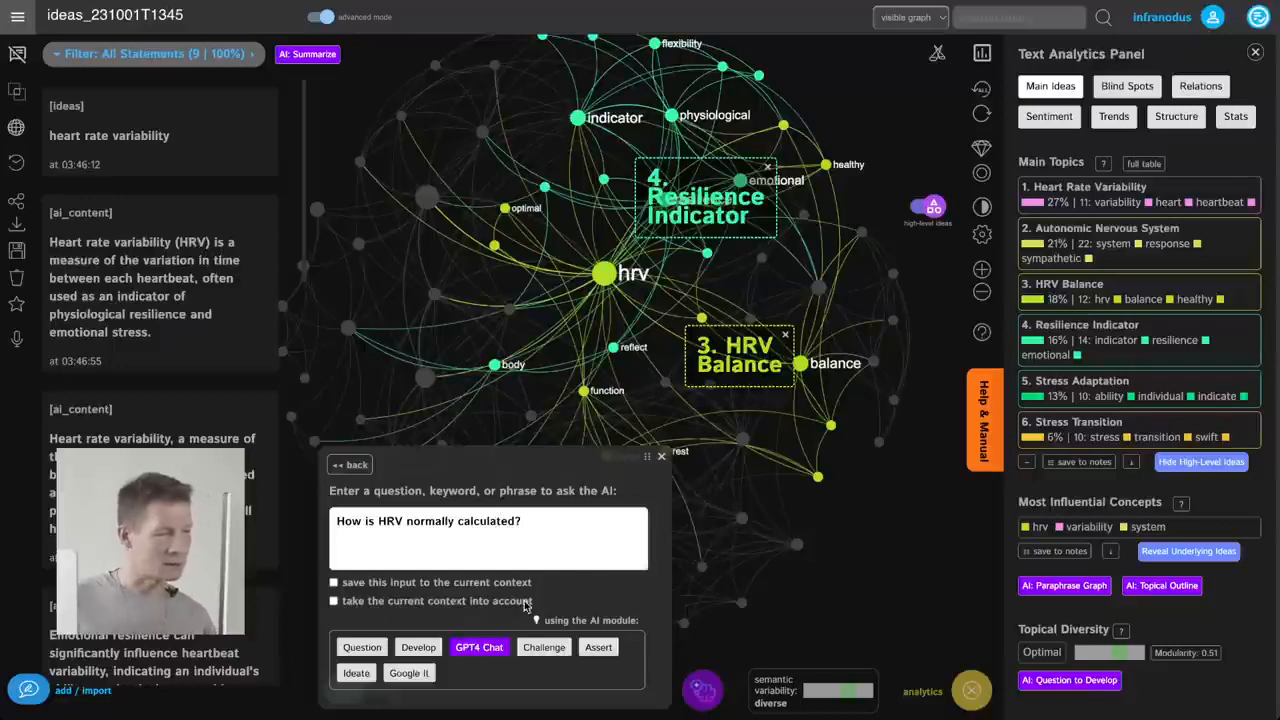
{"action": "left_click", "coordinate": [478, 647]}
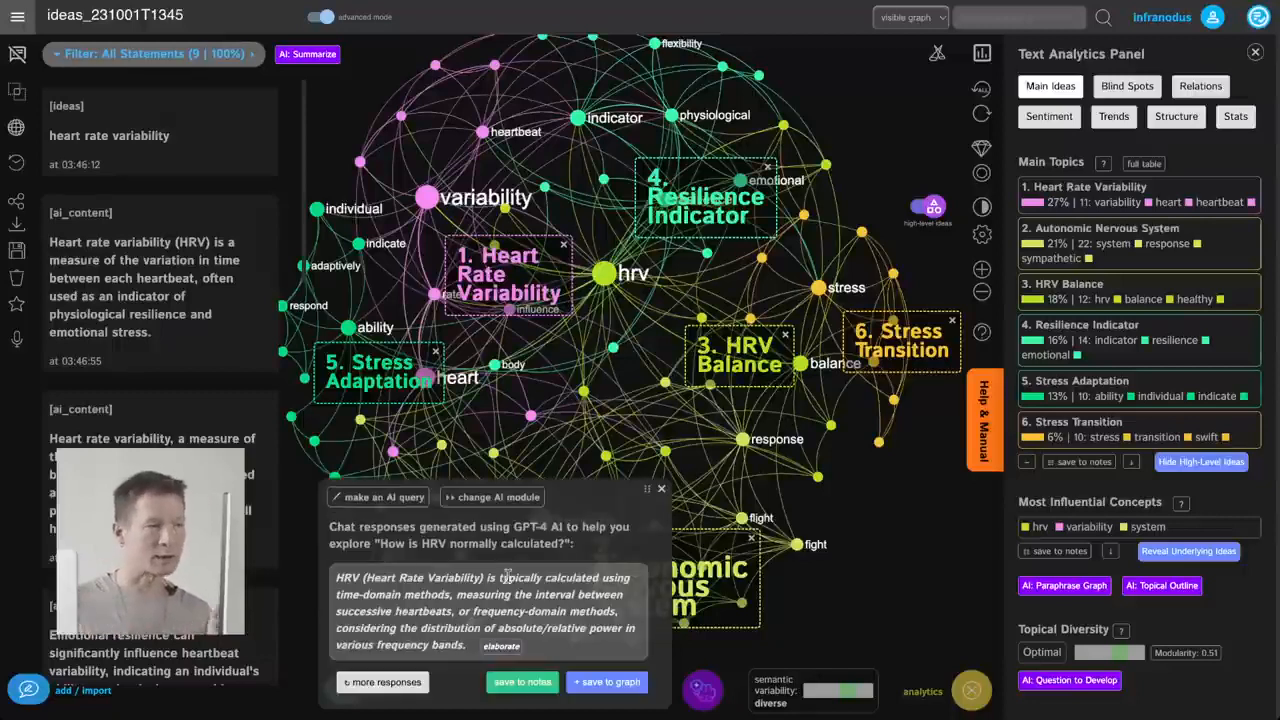
Save the HRV calculation answer to the graph, plus a newly generated alternative mentioning Fast Fourier Transform and autoregressive modeling
{"action": "left_click_drag", "start_coordinate": [589, 429], "coordinate": [620, 415]}
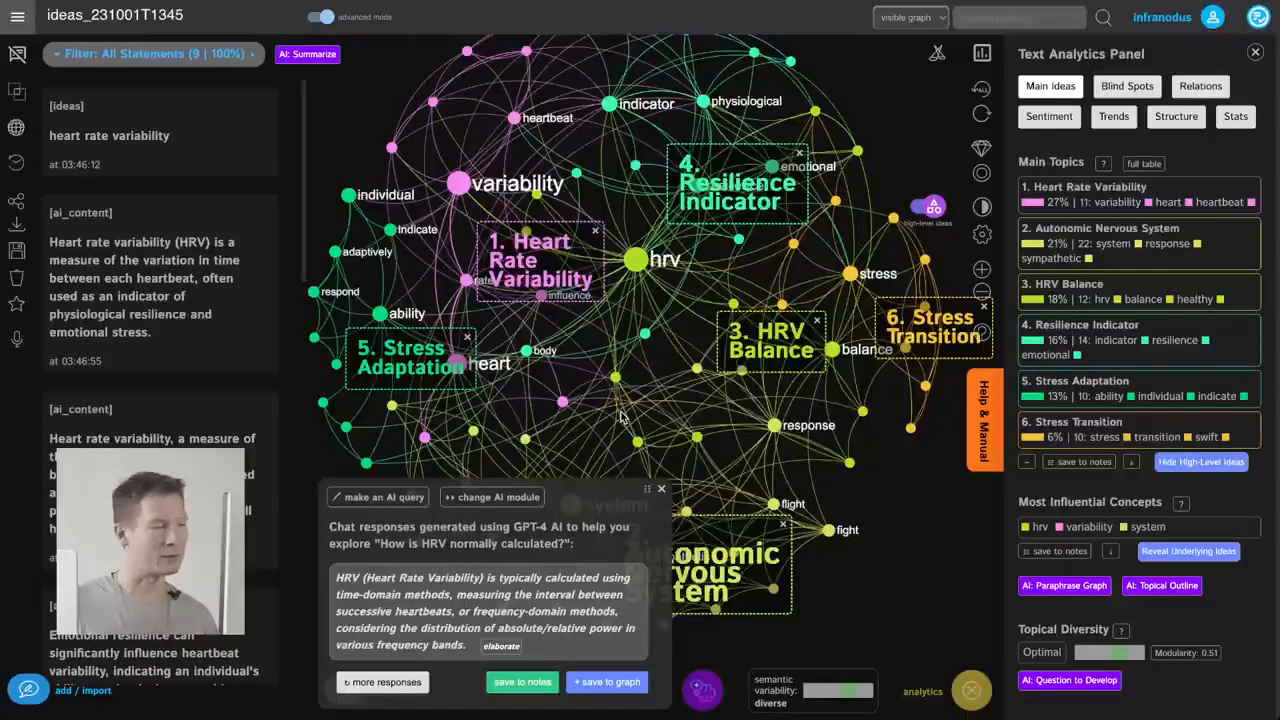
{"action": "triple_click", "coordinate": [438, 598]}
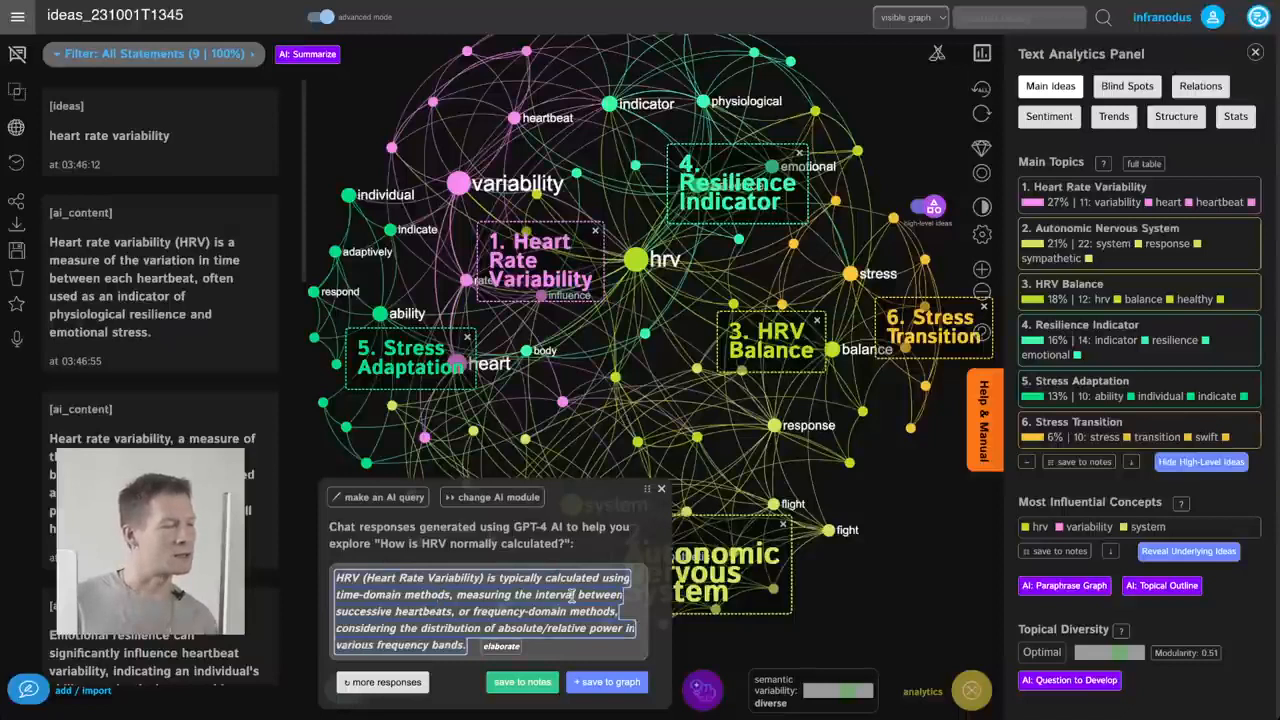
{"action": "left_click", "coordinate": [612, 682]}
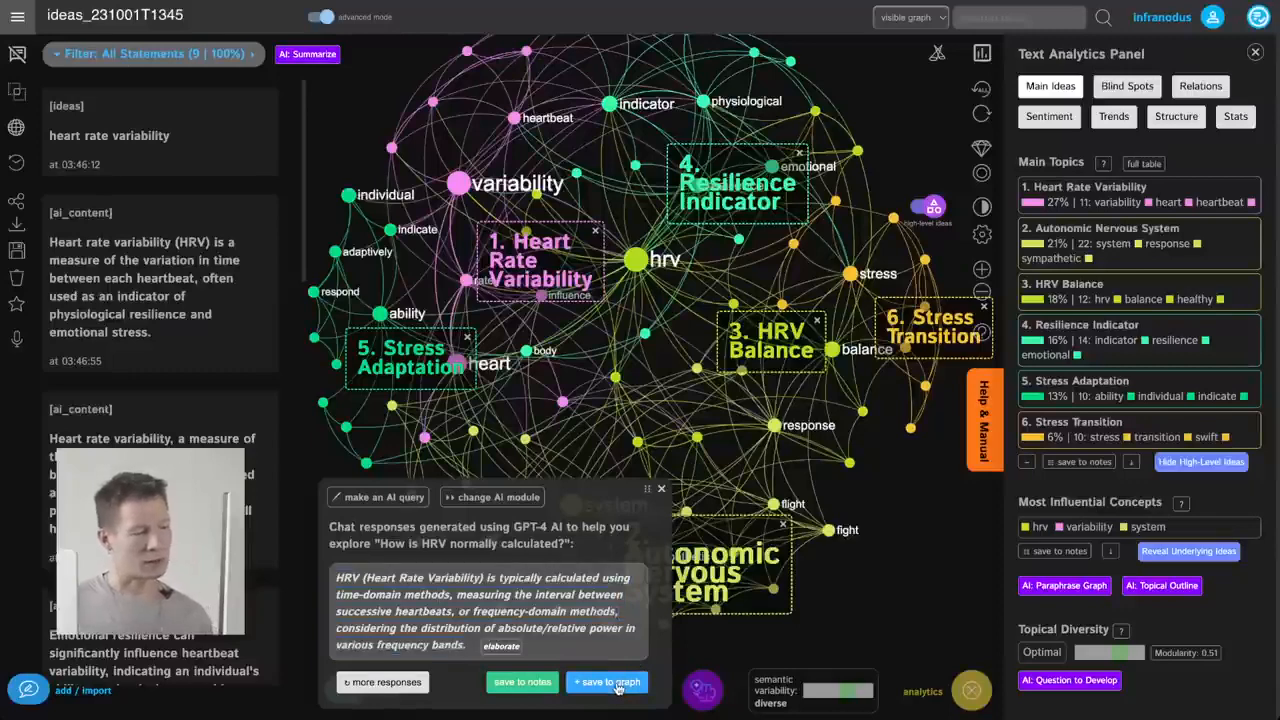
{"action": "left_click", "coordinate": [400, 686]}
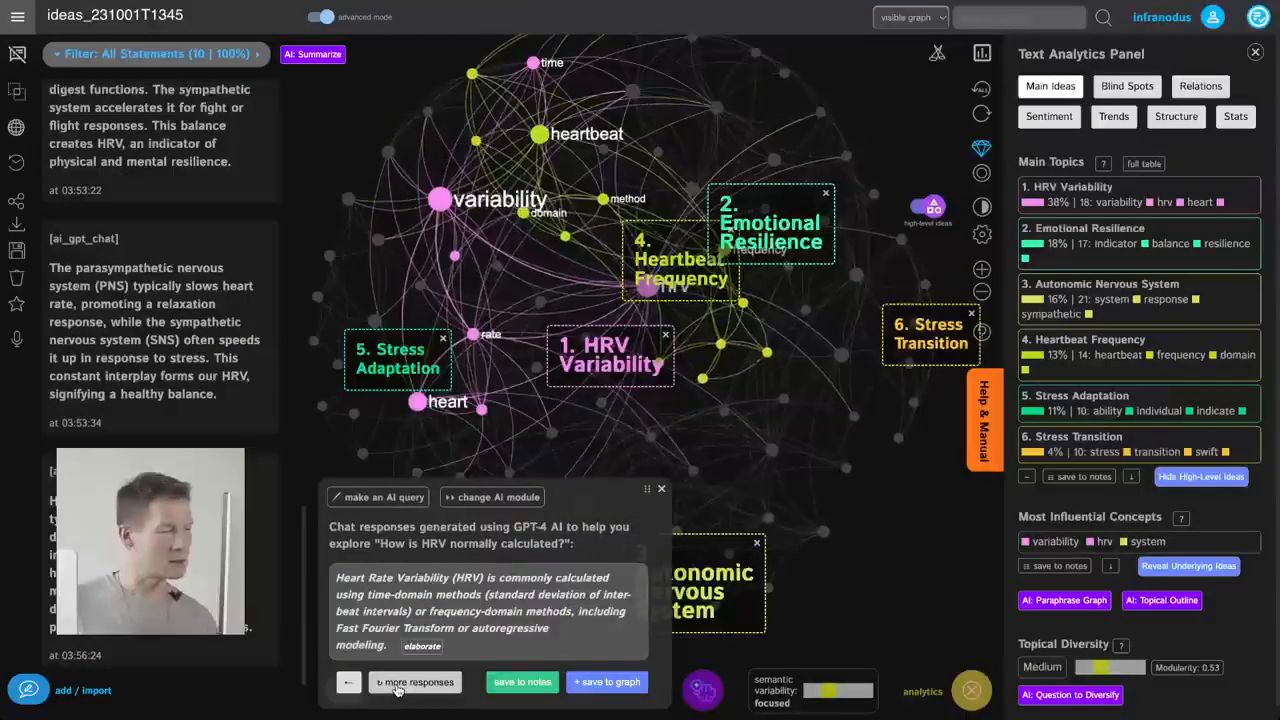
{"action": "left_click", "coordinate": [612, 682]}
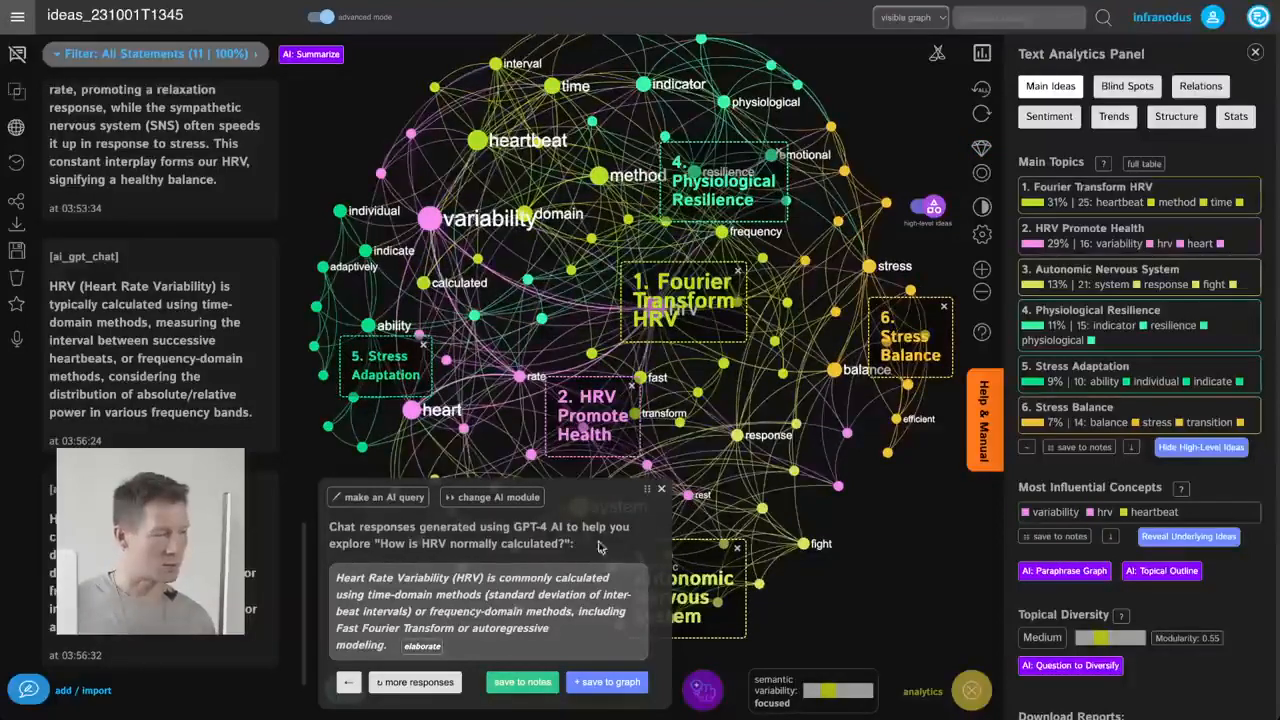
Elaborate on the Fourier Transform statement using GPT4 Chat with "Please, explain if any other methods can be used in addition to the ones listed below:"
{"action": "left_click", "coordinate": [422, 648]}
{"action": "triple_click", "coordinate": [440, 490]}
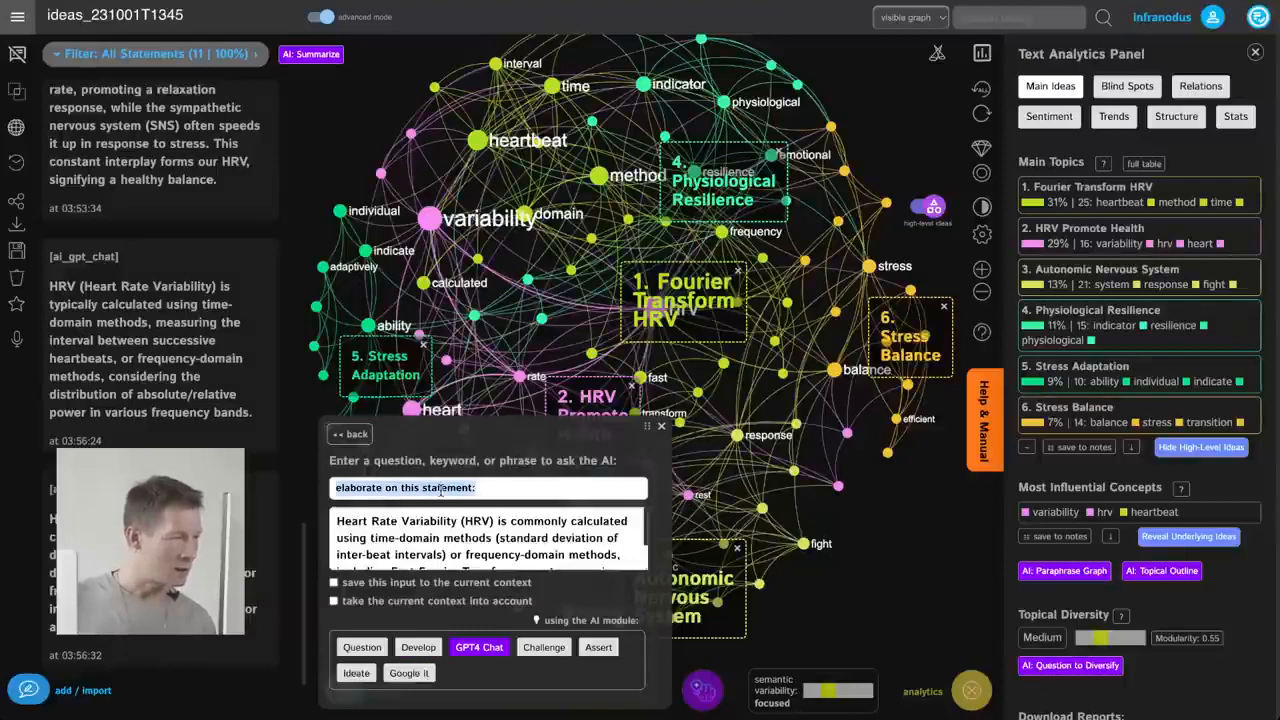
{"action": "type", "text": "Please, "}
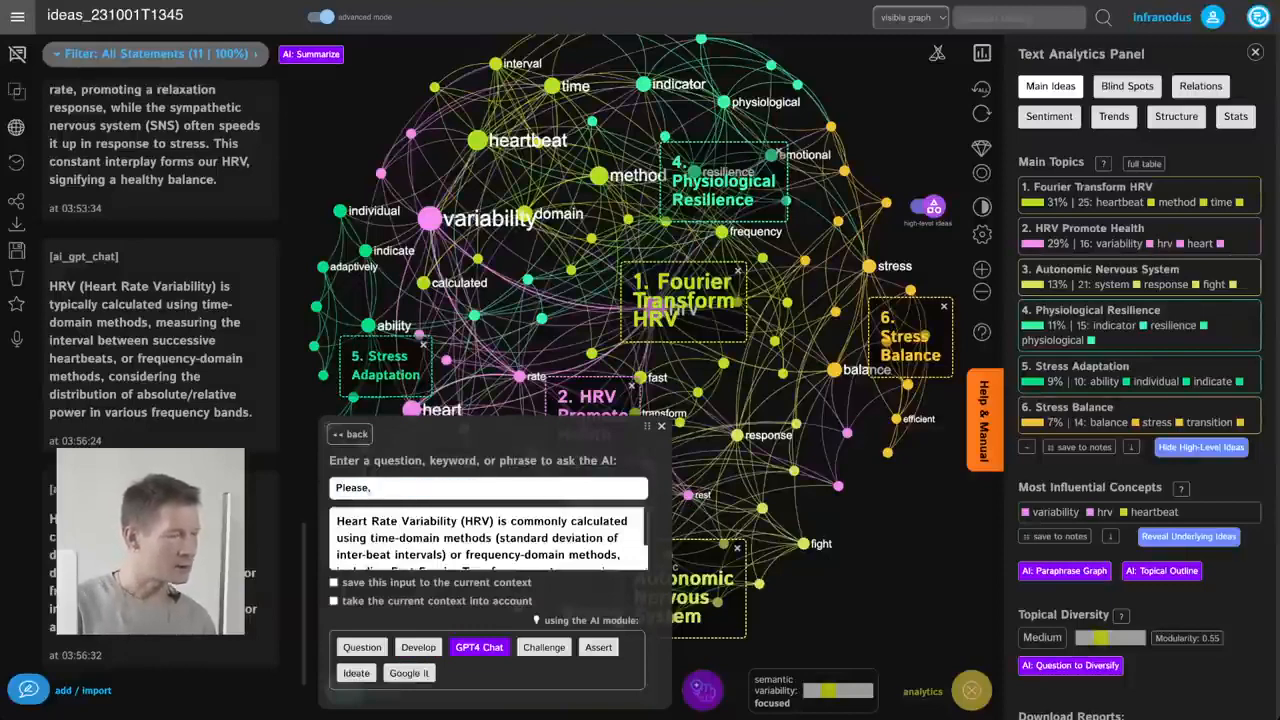
{"action": "type", "text": "explain if any othe"}
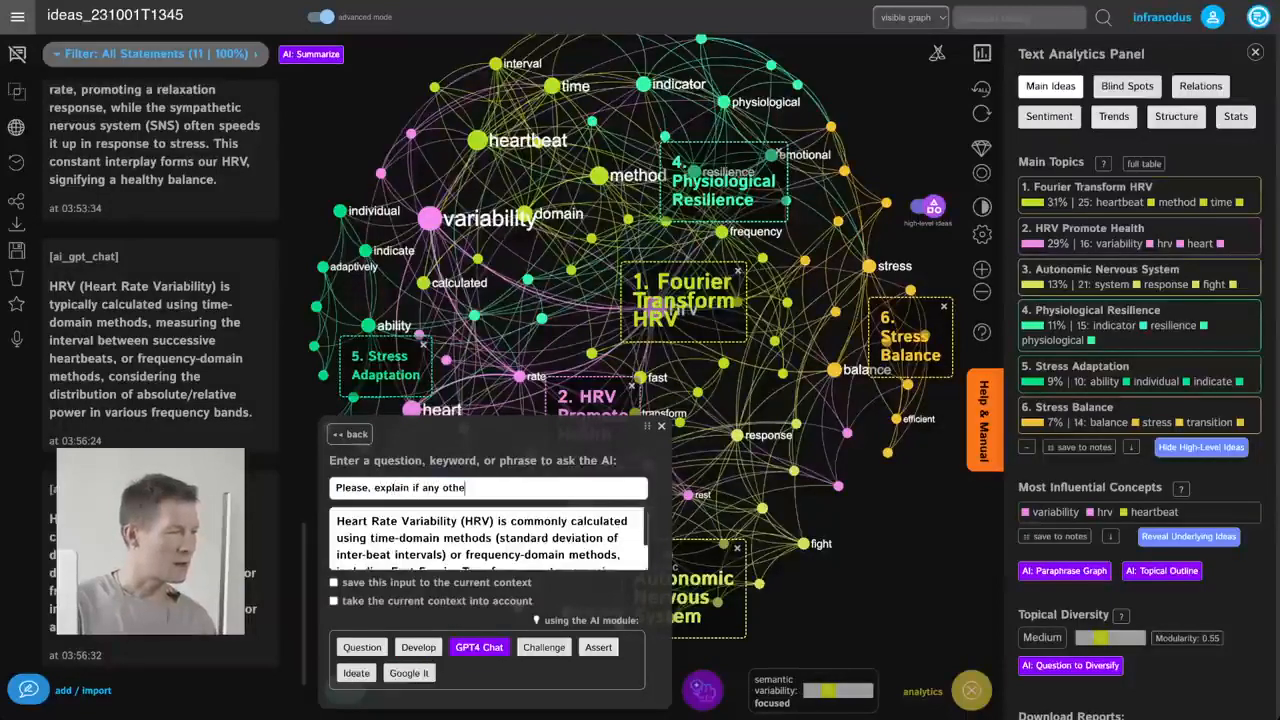
{"action": "type", "text": "r methods can be us"}
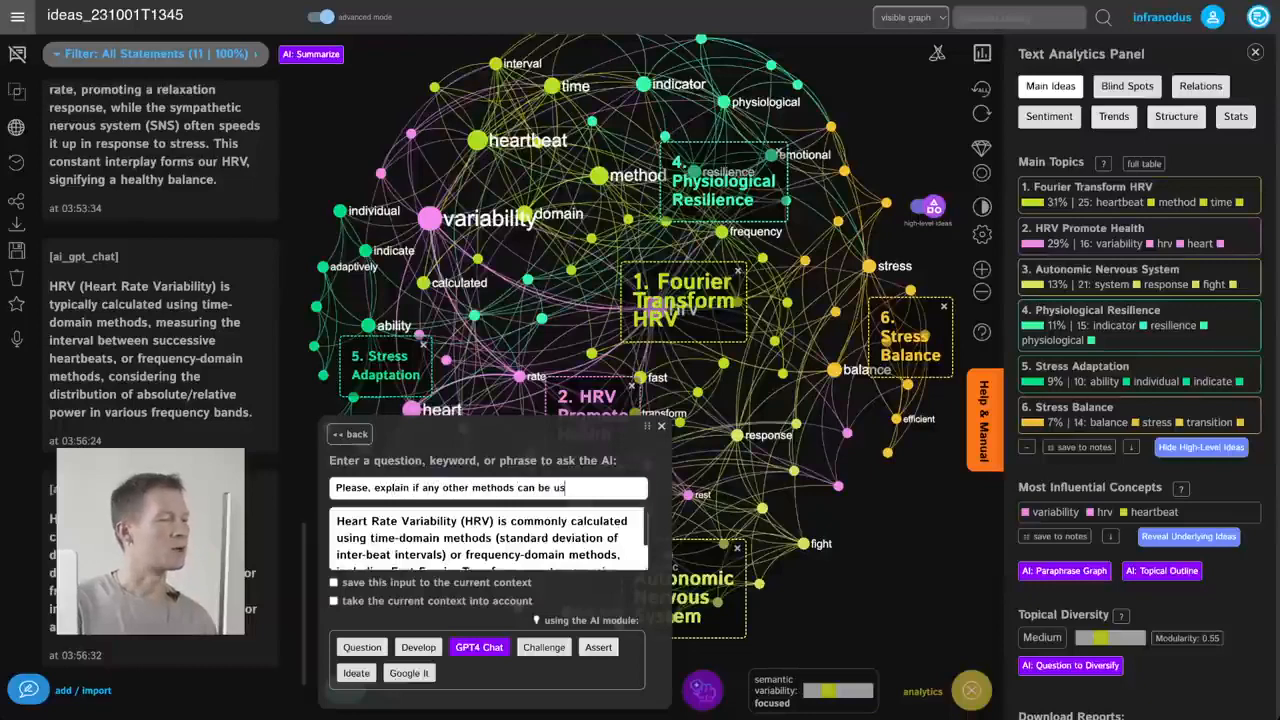
{"action": "type", "text": "ed in addition to"}
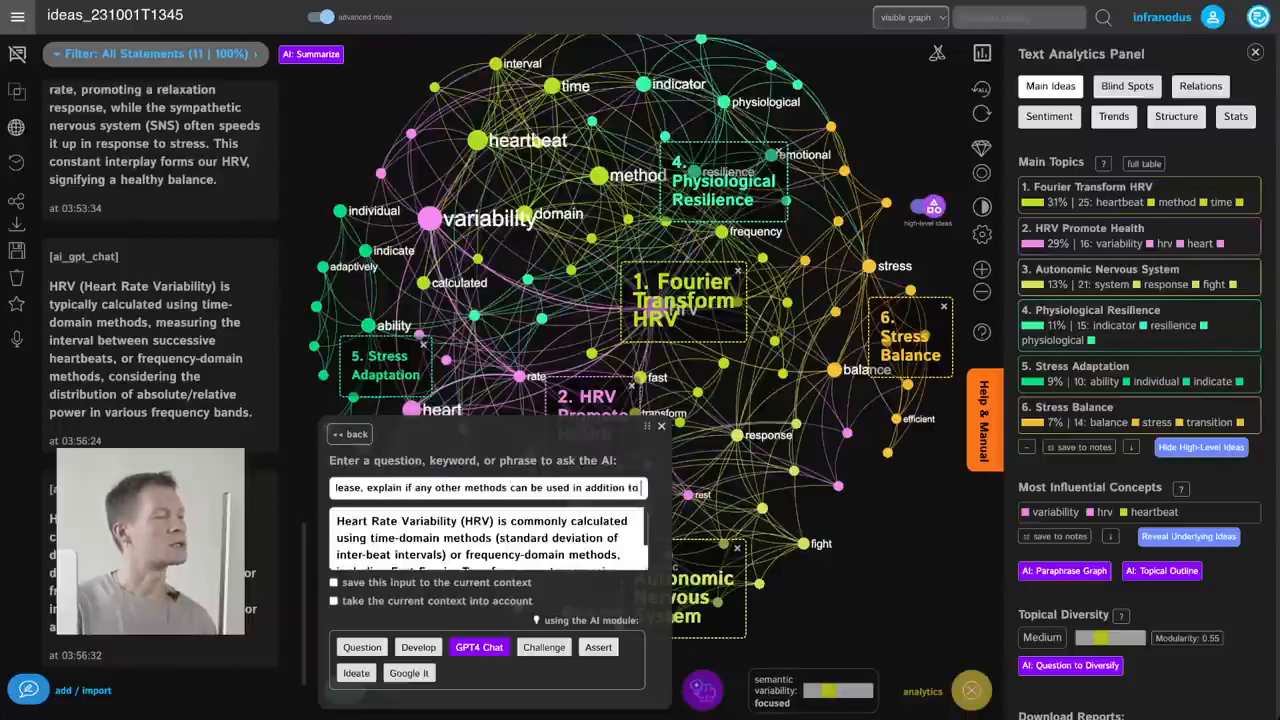
{"action": "type", "text": " the ones listed below"}
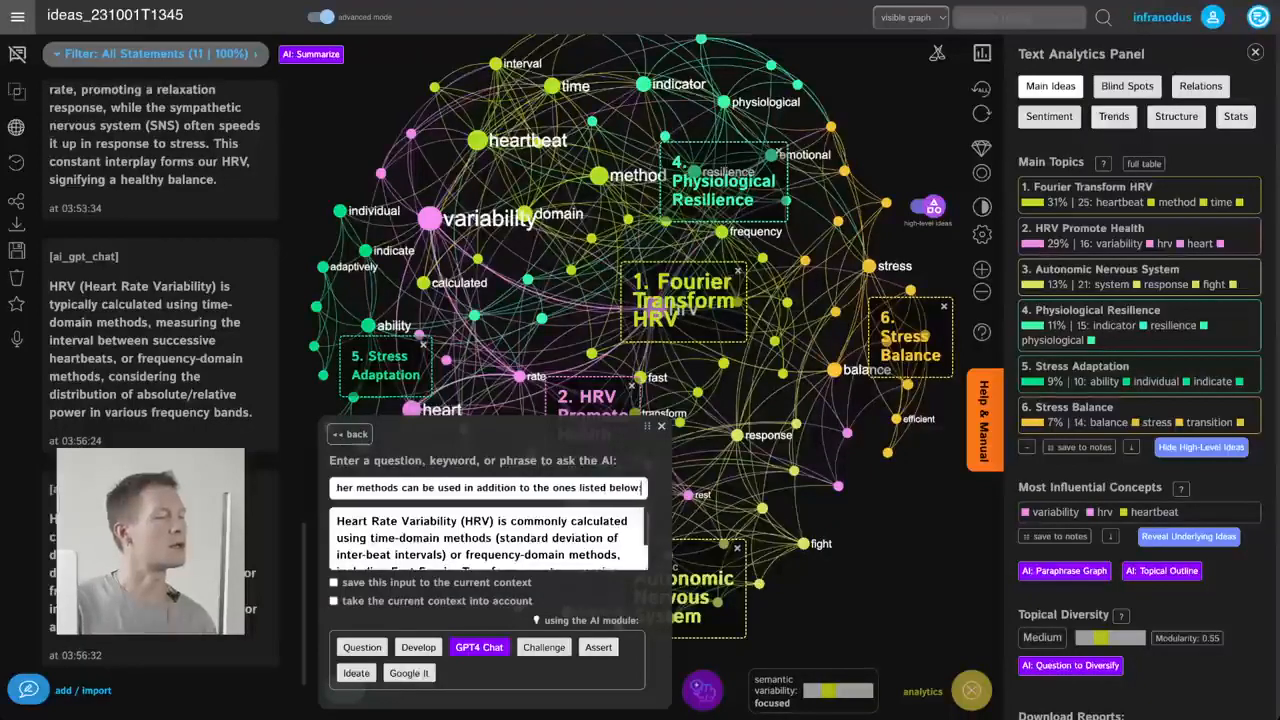
{"action": "type", "text": ":"}
{"action": "scroll", "coordinate": [490, 557], "scroll_direction": "down", "scroll_amount": 2}
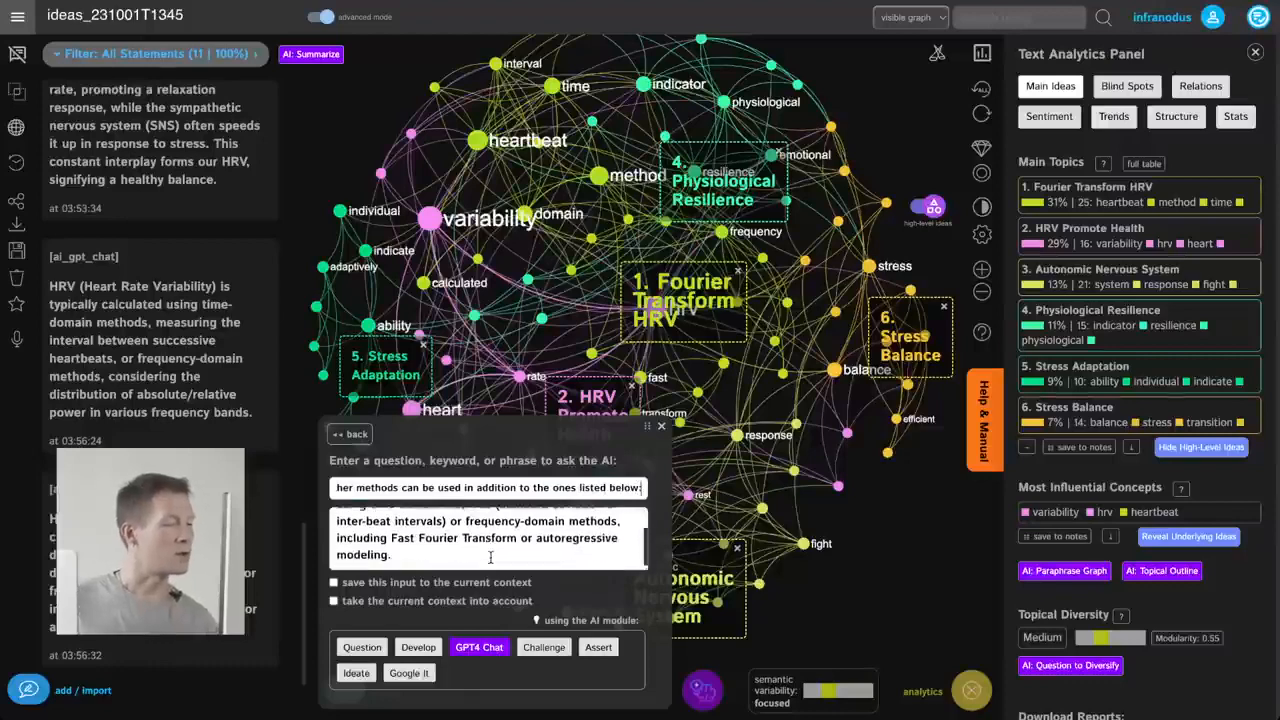
{"action": "scroll", "coordinate": [465, 540], "scroll_direction": "up", "scroll_amount": 2}
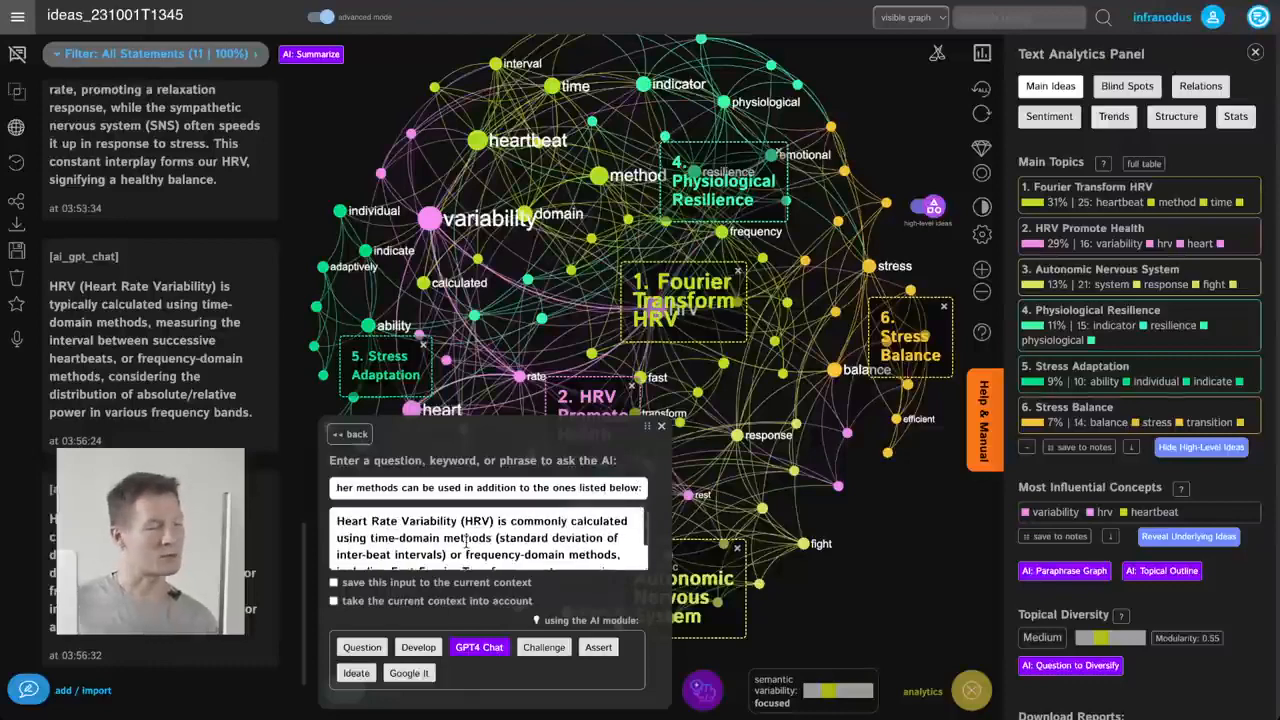
{"action": "left_click", "coordinate": [470, 650]}
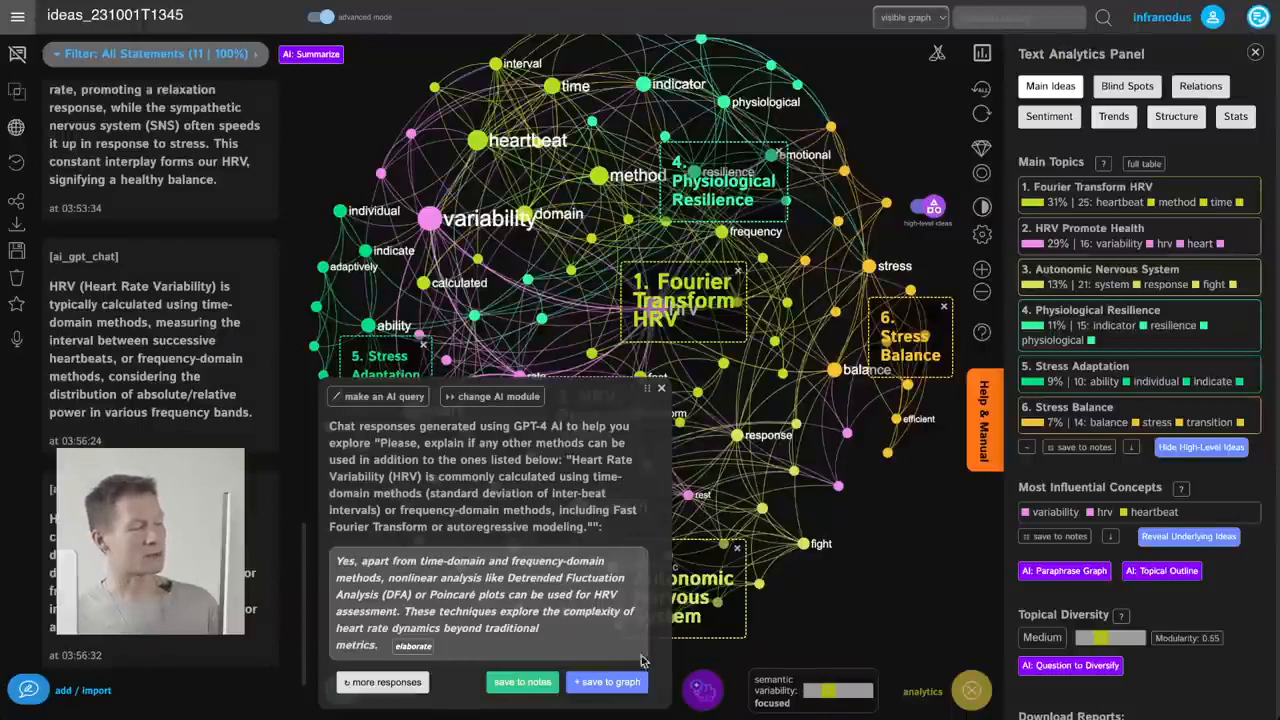
Save the nonlinear analysis response to the graph and delete "or Poincaré plots can be used for HRV assessment." from the response text
{"action": "left_click", "coordinate": [608, 681]}
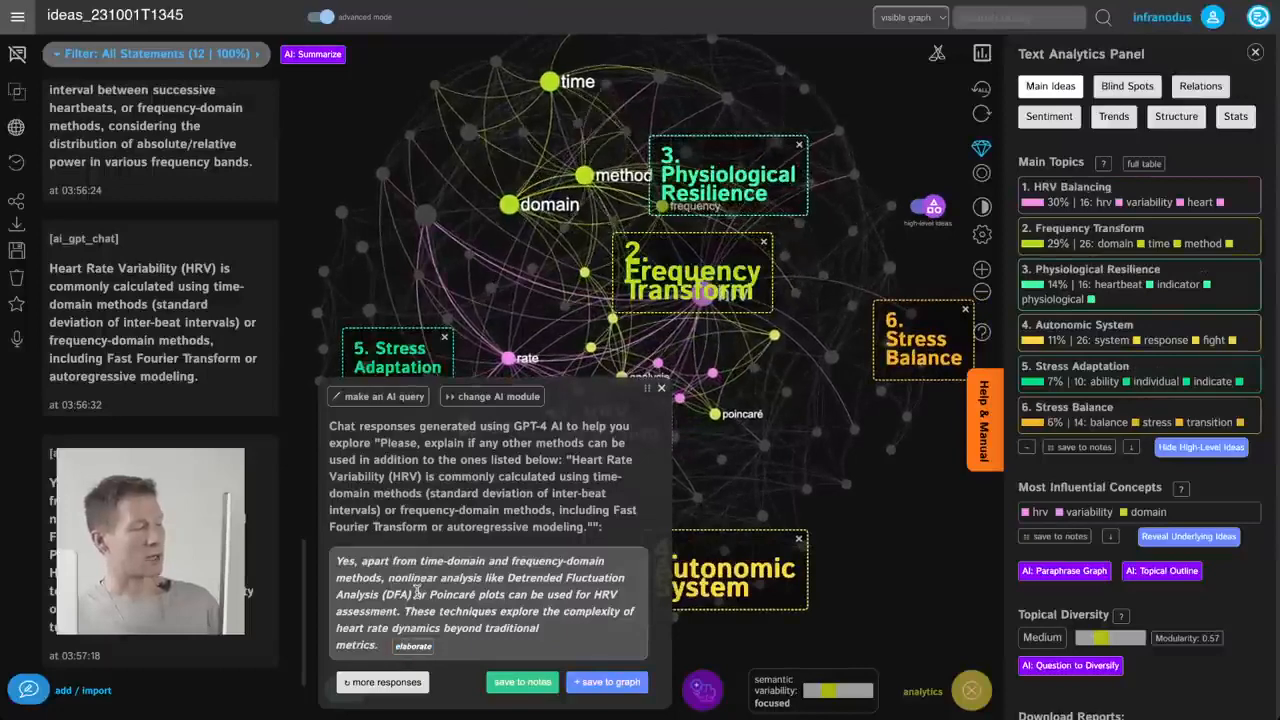
{"action": "left_click_drag", "start_coordinate": [337, 561], "coordinate": [401, 611]}
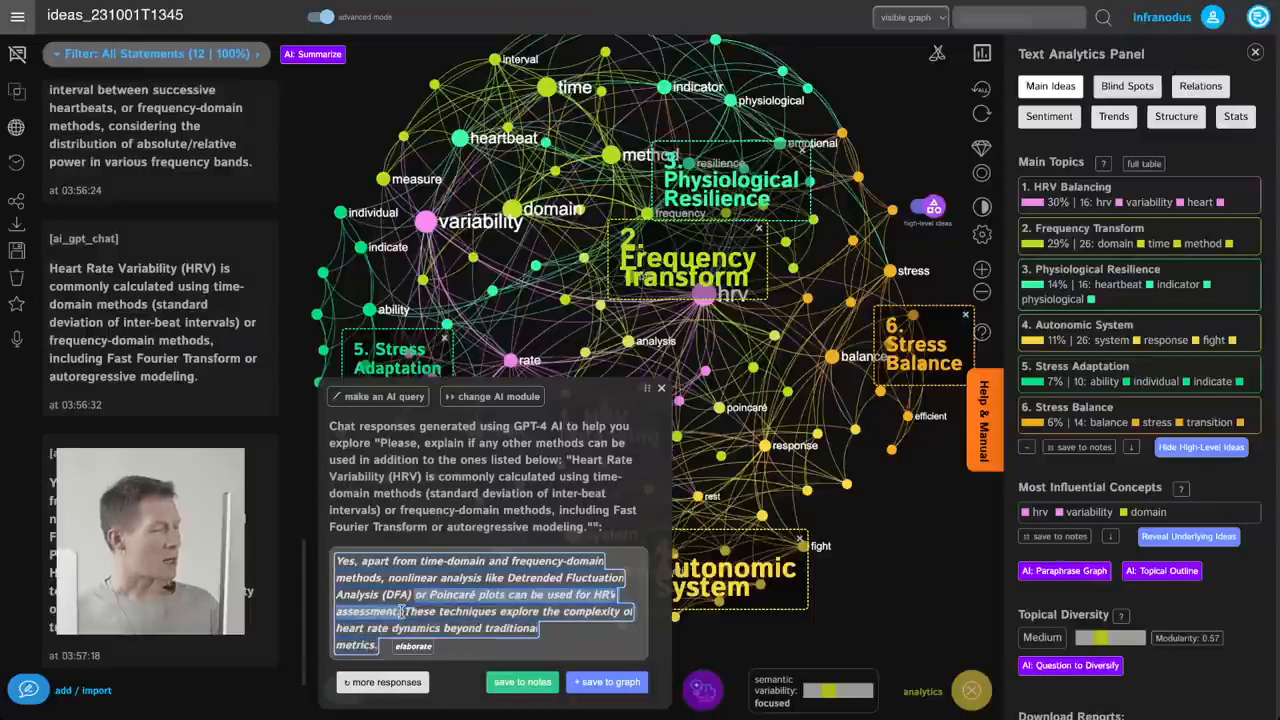
{"action": "key", "text": "BackSpace"}
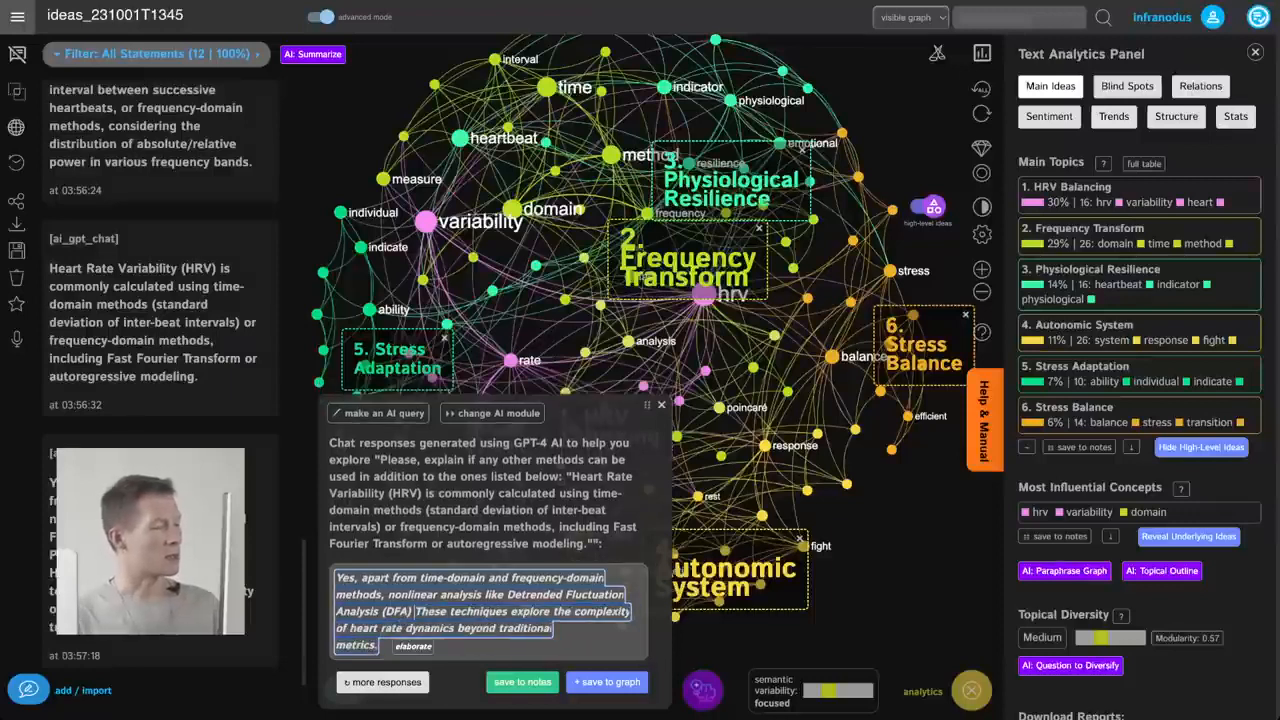
Elaborate on the trimmed nonlinear analysis statement using GPT4 Chat with the question "Why would DFA be interesting?"
{"action": "left_click", "coordinate": [413, 646]}
{"action": "left_click", "coordinate": [404, 490]}
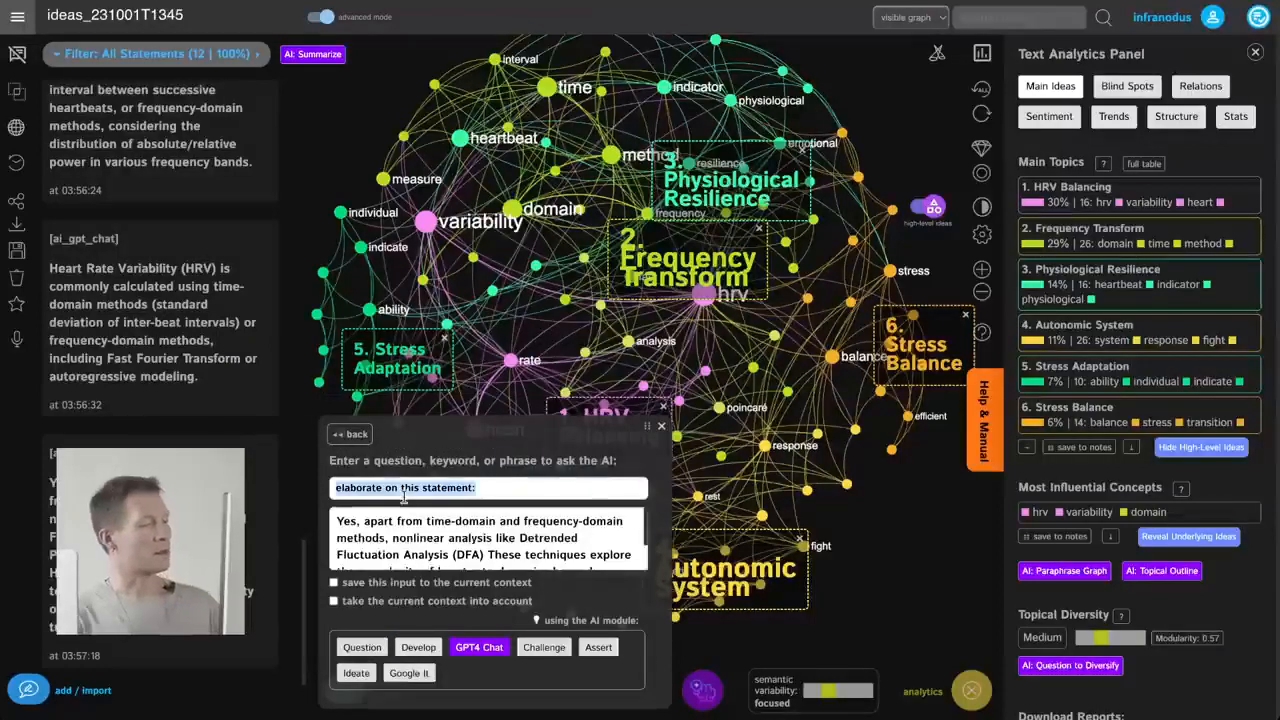
{"action": "type", "text": "Why would DFA"}
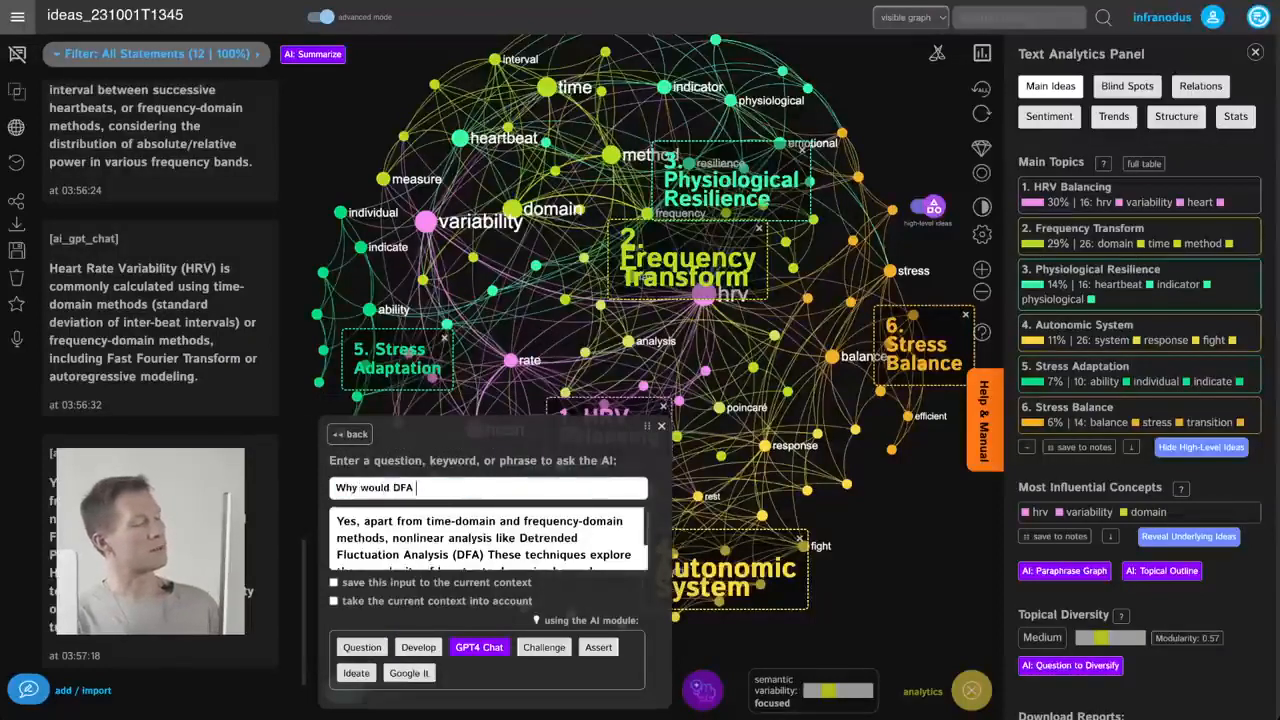
{"action": "type", "text": " be interesting?"}
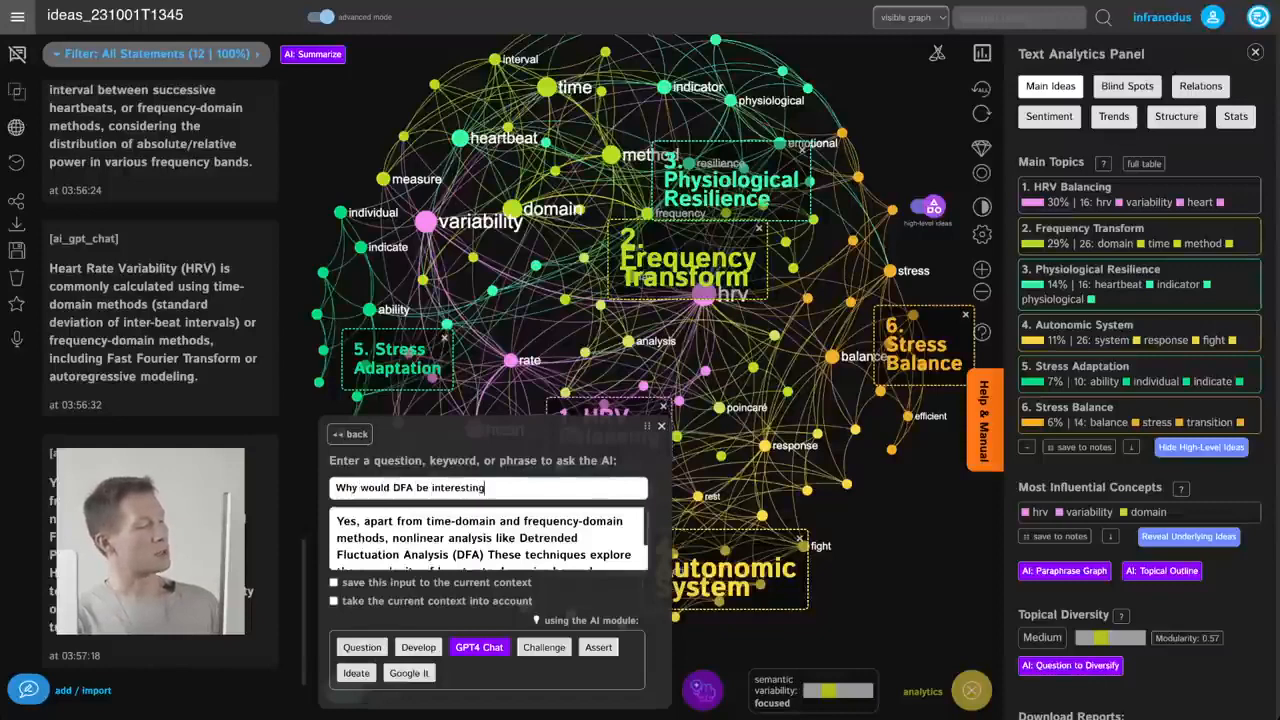
{"action": "left_click", "coordinate": [479, 647]}
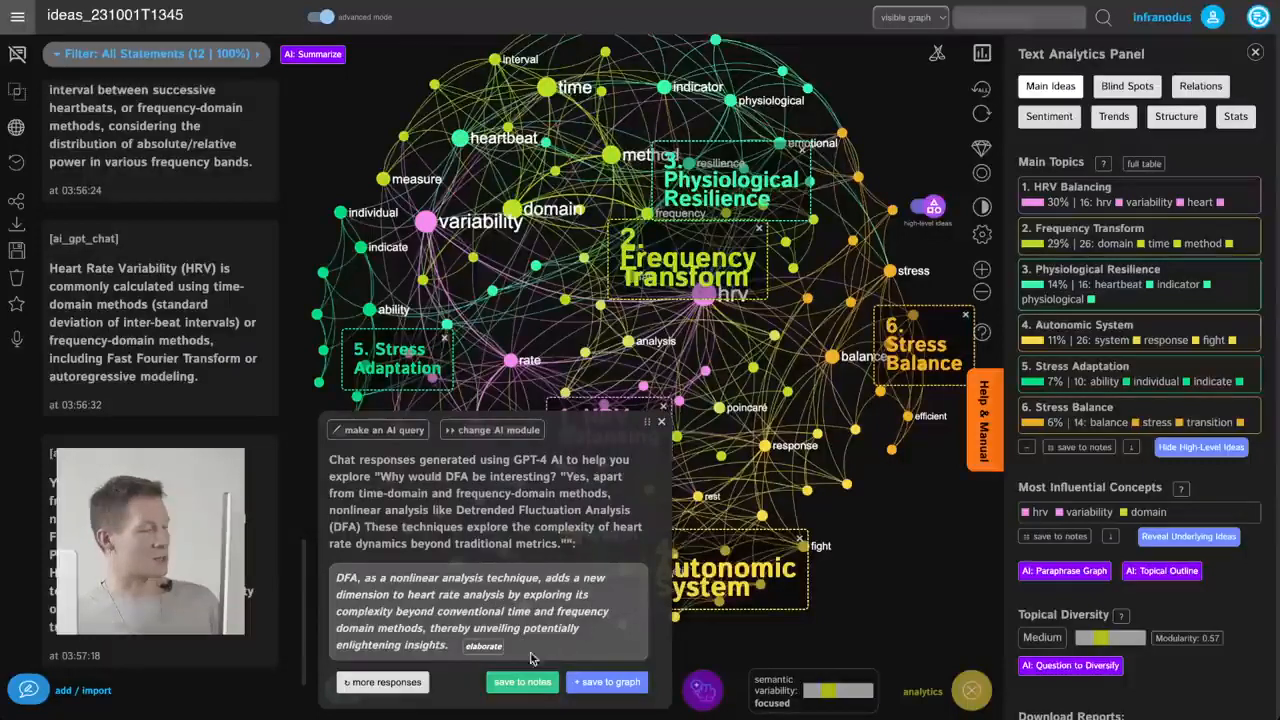
Generate alternative responses on why DFA is interesting and return to the one that adds a nonlinear lens to the analytical process
{"action": "left_click", "coordinate": [385, 683]}
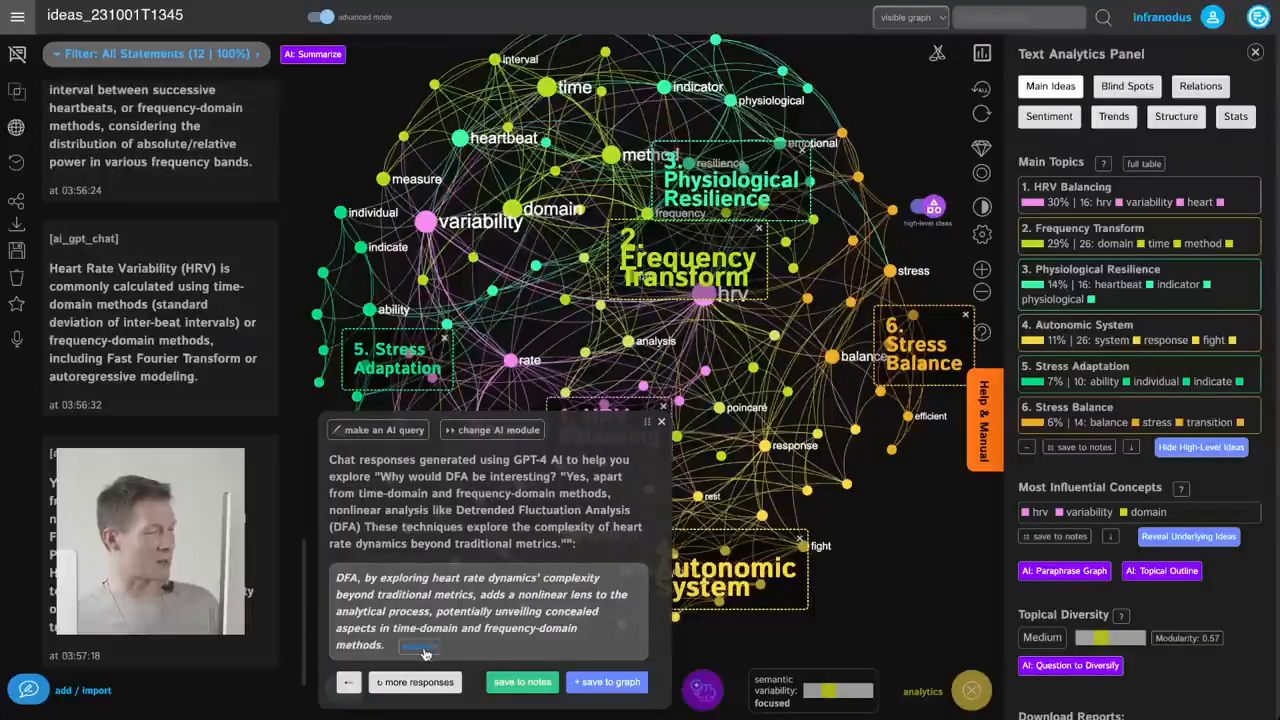
{"action": "left_click", "coordinate": [420, 649]}
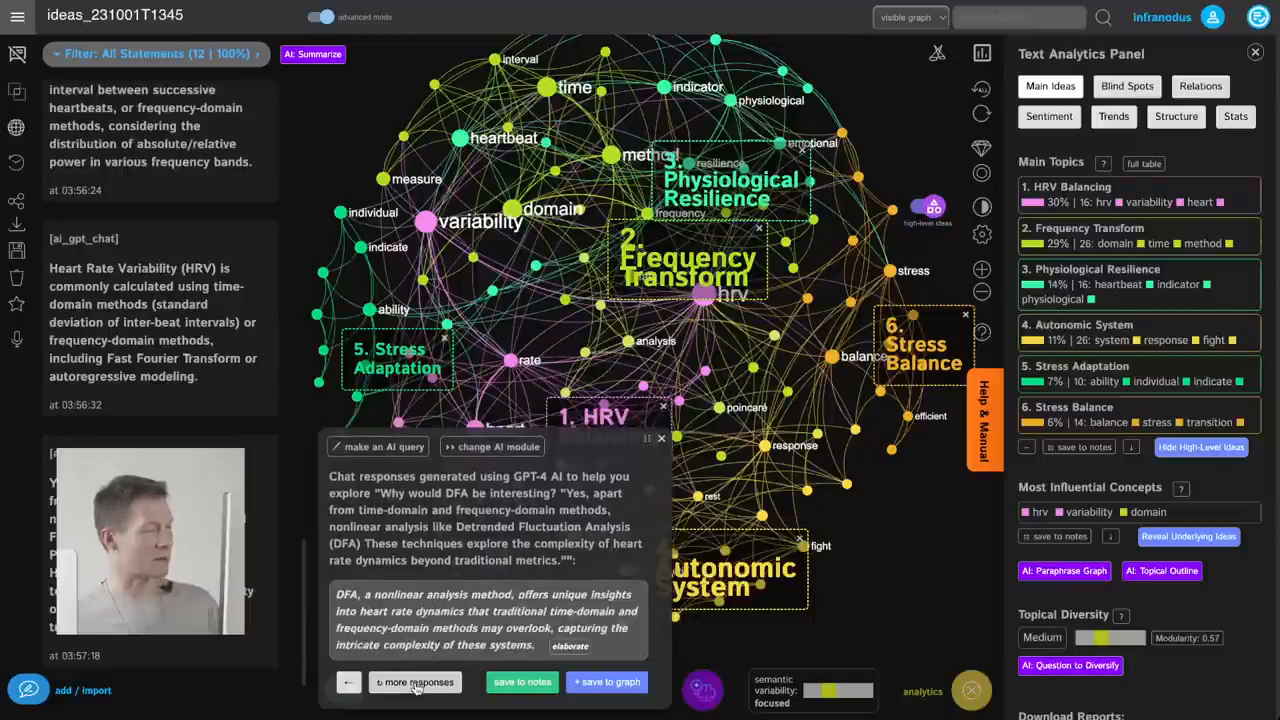
{"action": "left_click", "coordinate": [349, 684]}
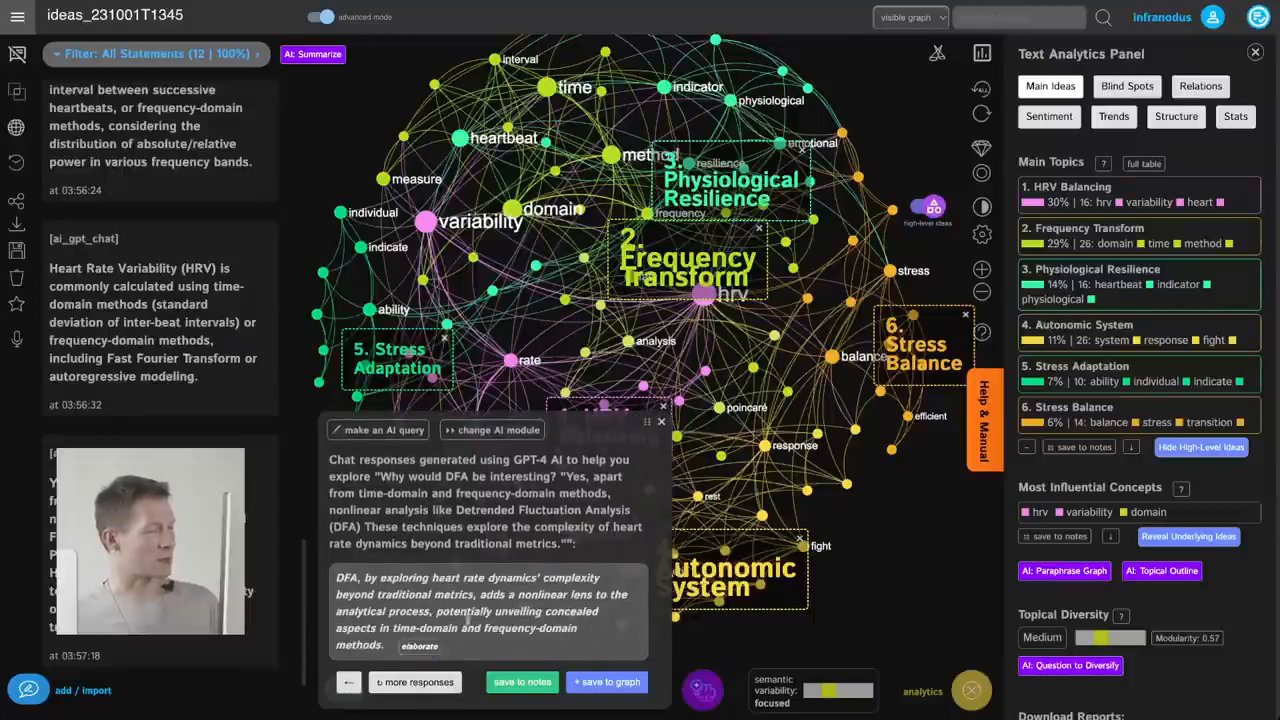
Elaborate on the nonlinear lens response using GPT4 Chat with the question "Which aspects are unveilled specifically?"
{"action": "left_click", "coordinate": [415, 648]}
{"action": "triple_click", "coordinate": [419, 489]}
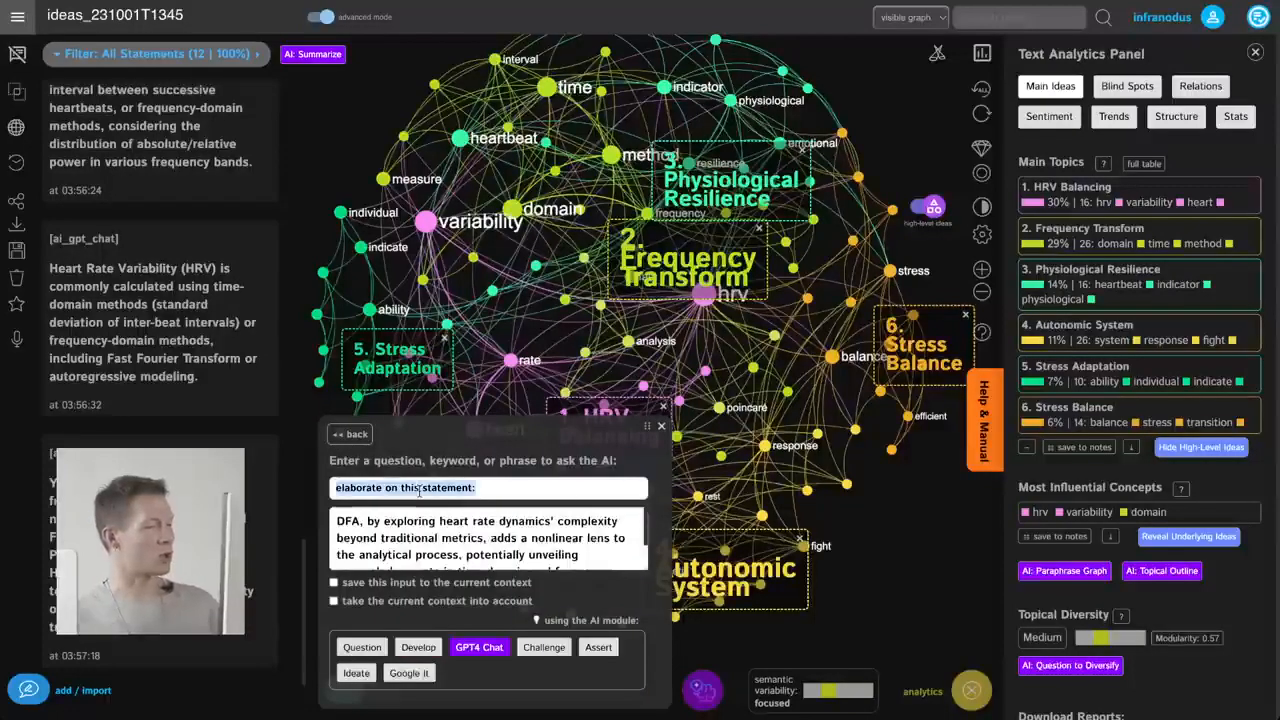
{"action": "key", "text": "BackSpace"}
{"action": "type", "text": "Which aspects ar"}
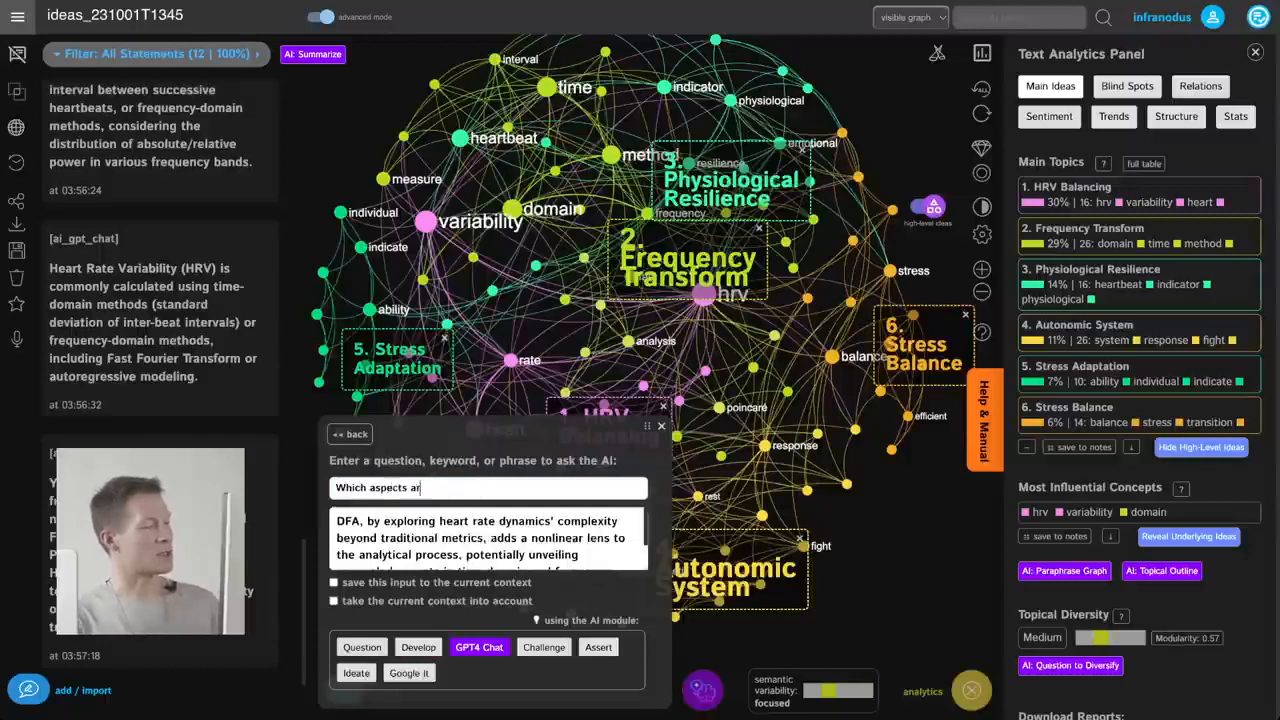
{"action": "type", "text": "e unveilled speci"}
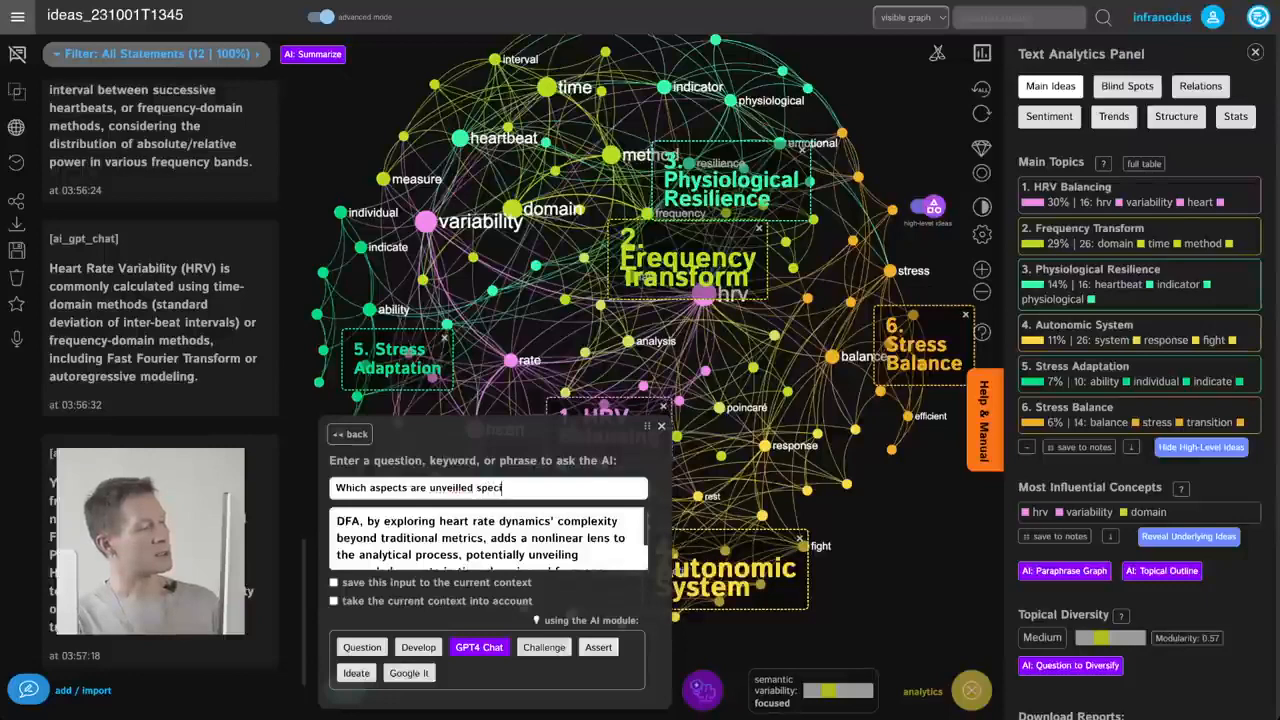
{"action": "type", "text": "fically?"}
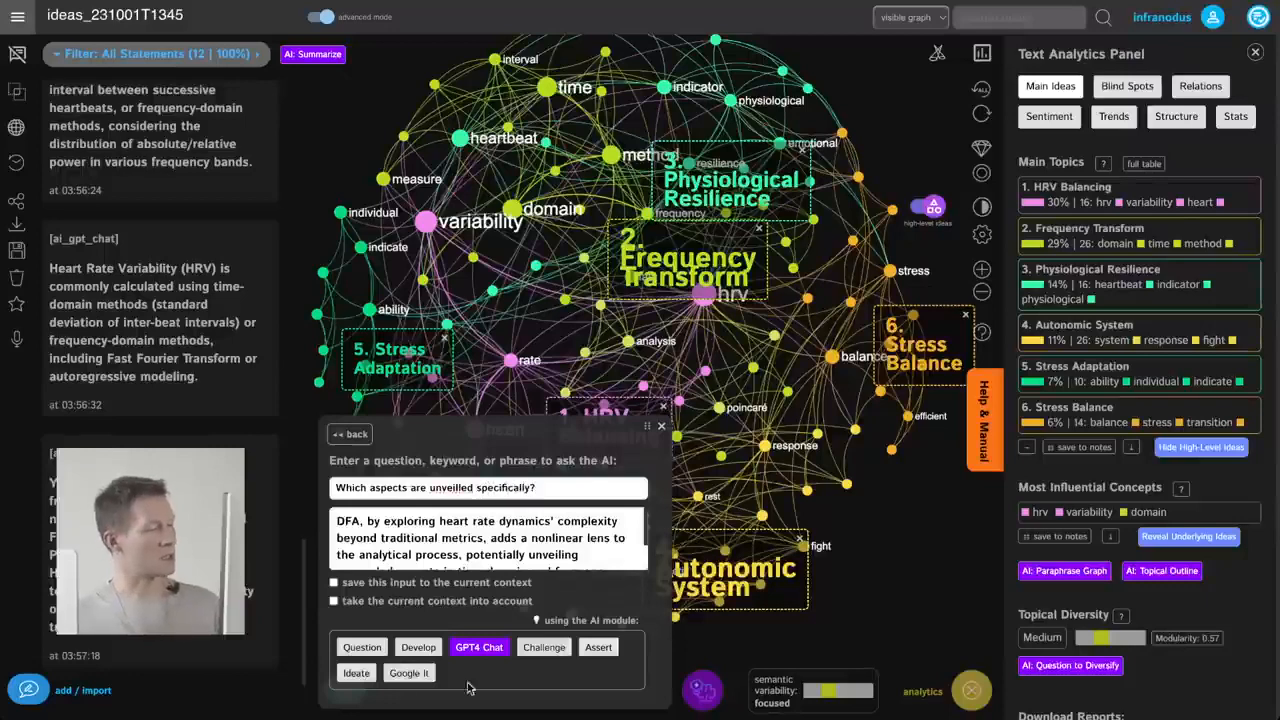
{"action": "left_click", "coordinate": [478, 648]}
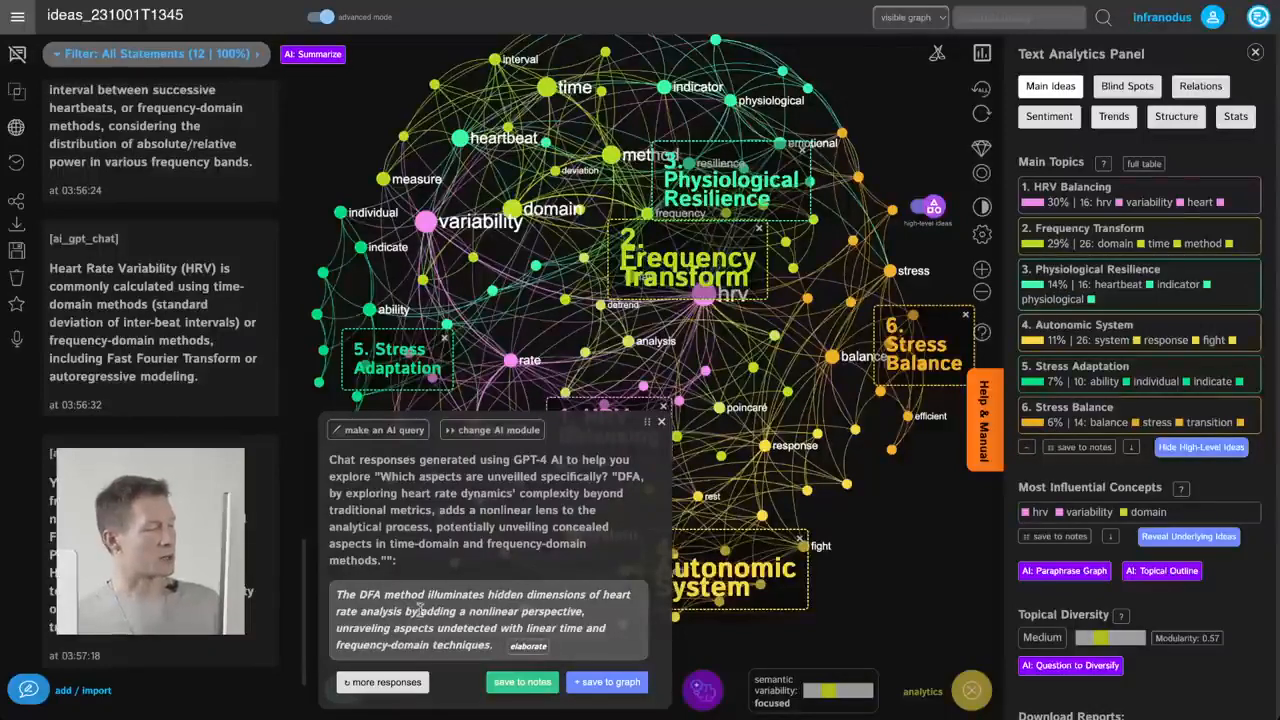
Generate more responses and save to the graph the one about DFA delving into the intricate nature of heart rate dynamics
{"action": "left_click", "coordinate": [398, 684]}
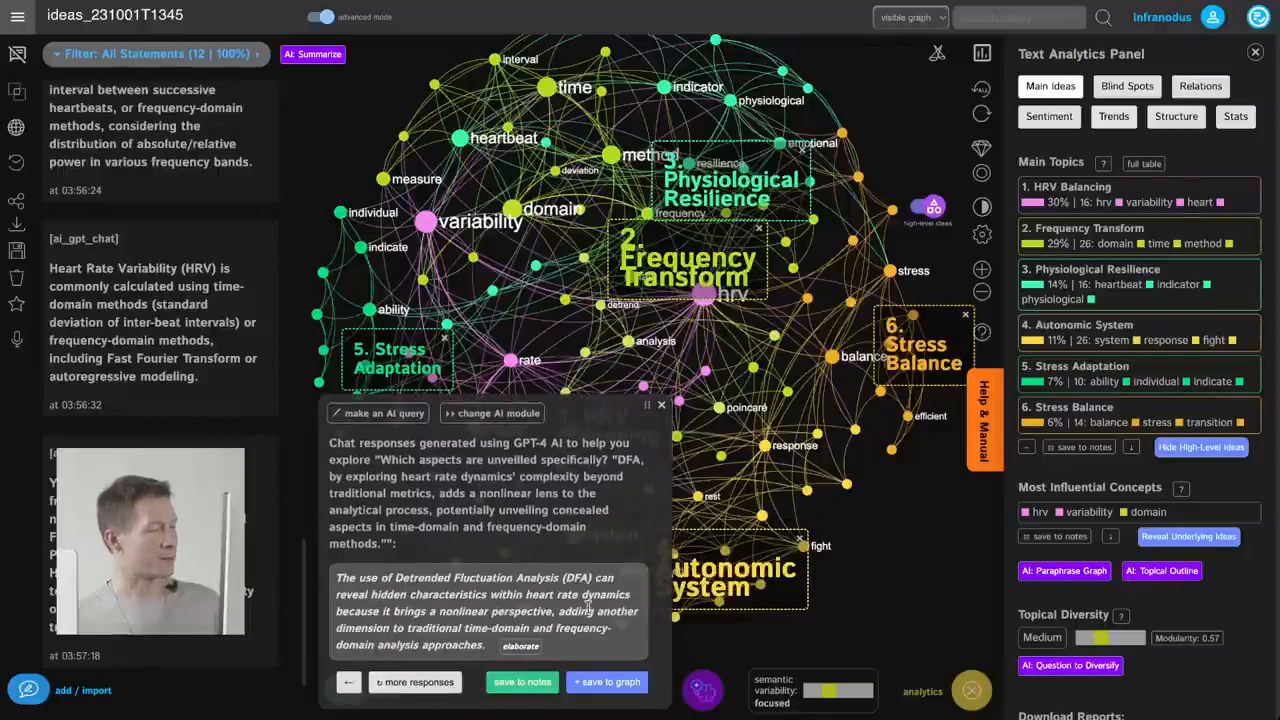
{"action": "left_click", "coordinate": [408, 684]}
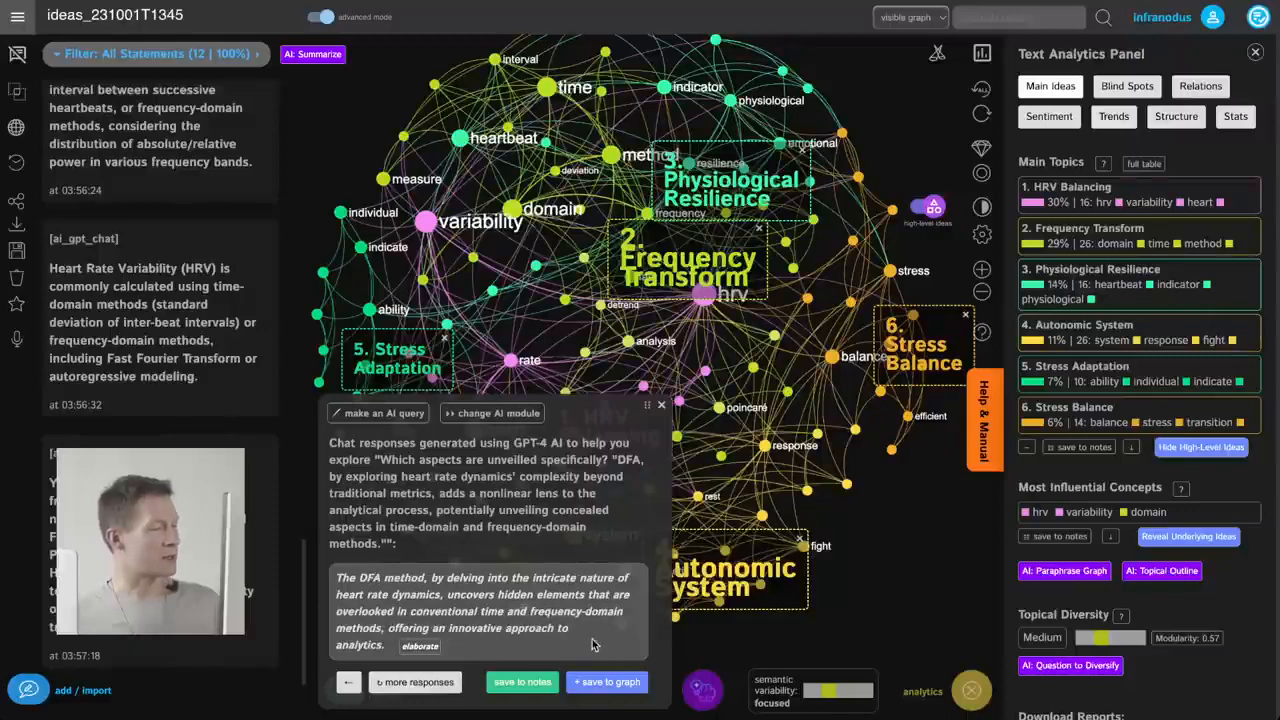
{"action": "left_click", "coordinate": [610, 682]}
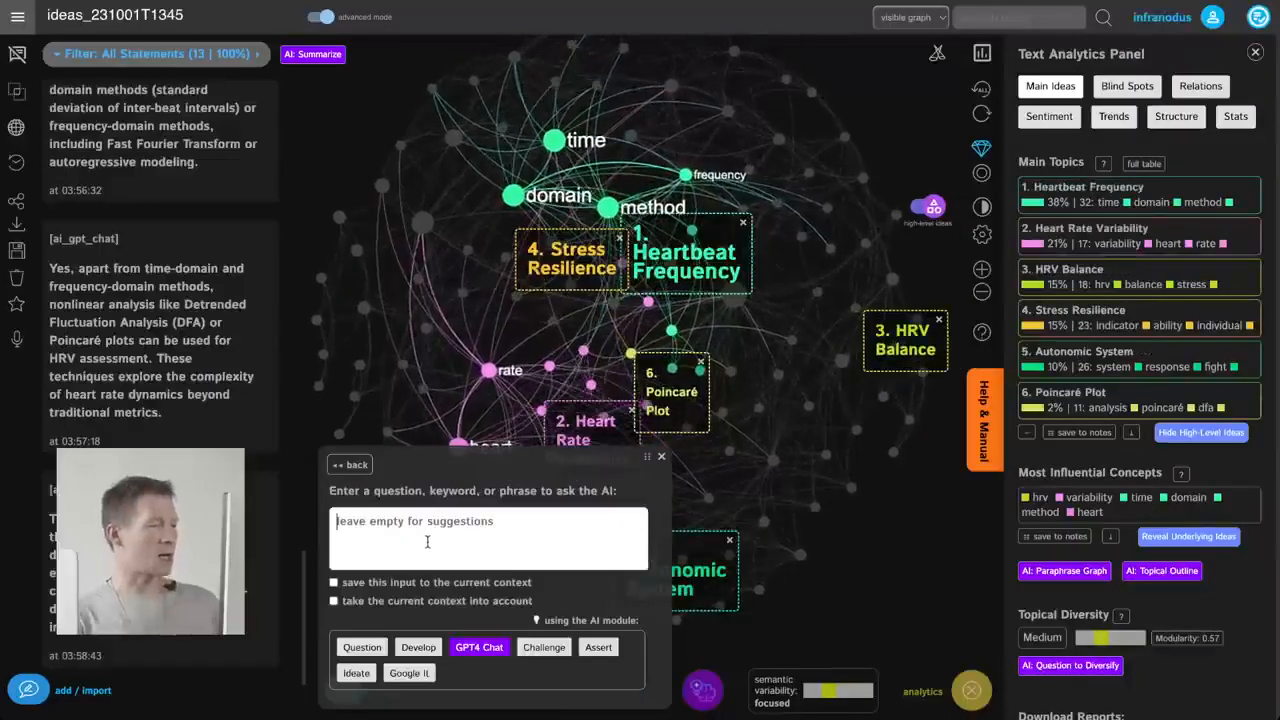
Ask GPT4 Chat in a new AI query "How does DFA (detrended fluctuation analysis) work and why it can be interesting for measuring HRV?"
{"action": "type", "text": "How does "}
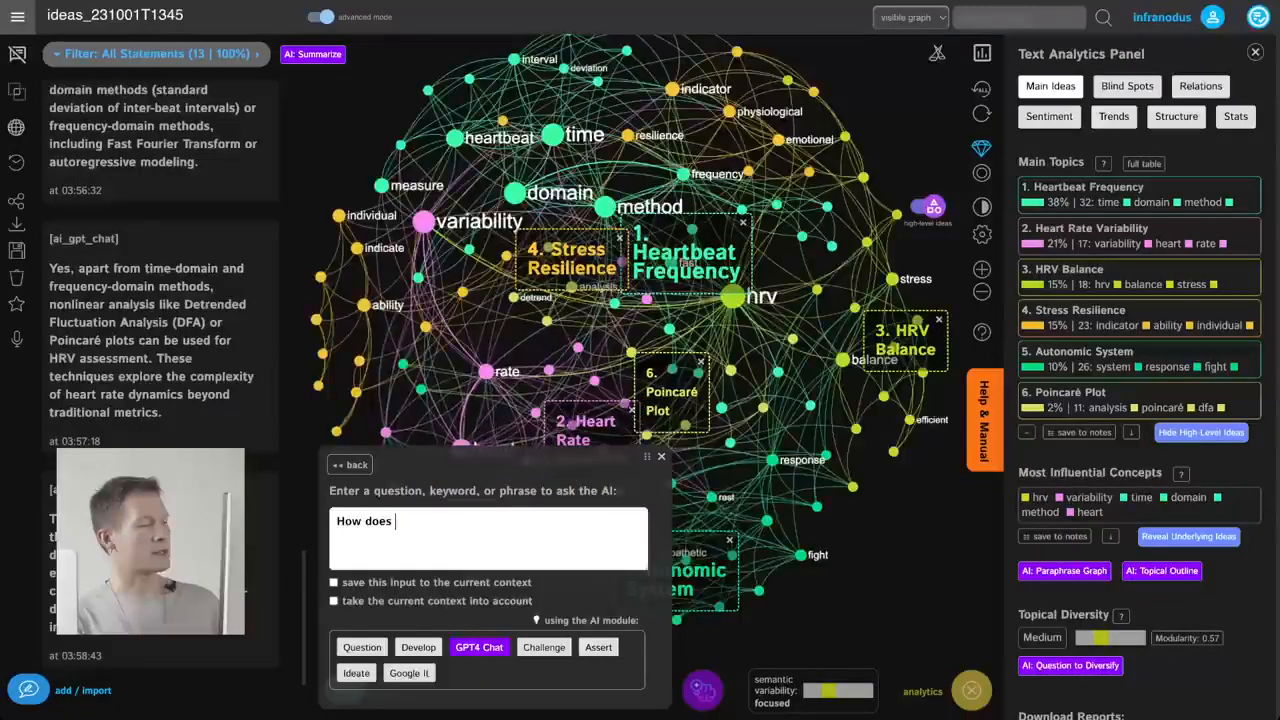
{"action": "type", "text": "DFA (d"}
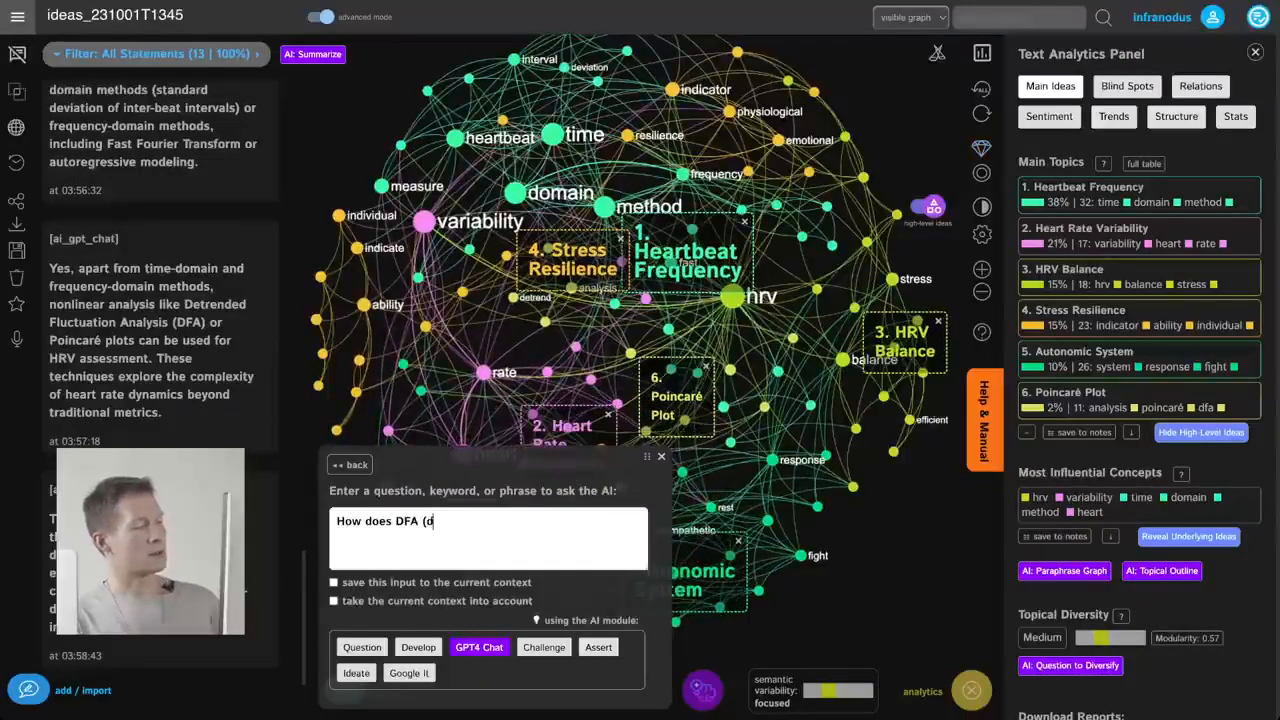
{"action": "type", "text": "etrended"}
{"action": "type", "text": "tuation analysis work"}
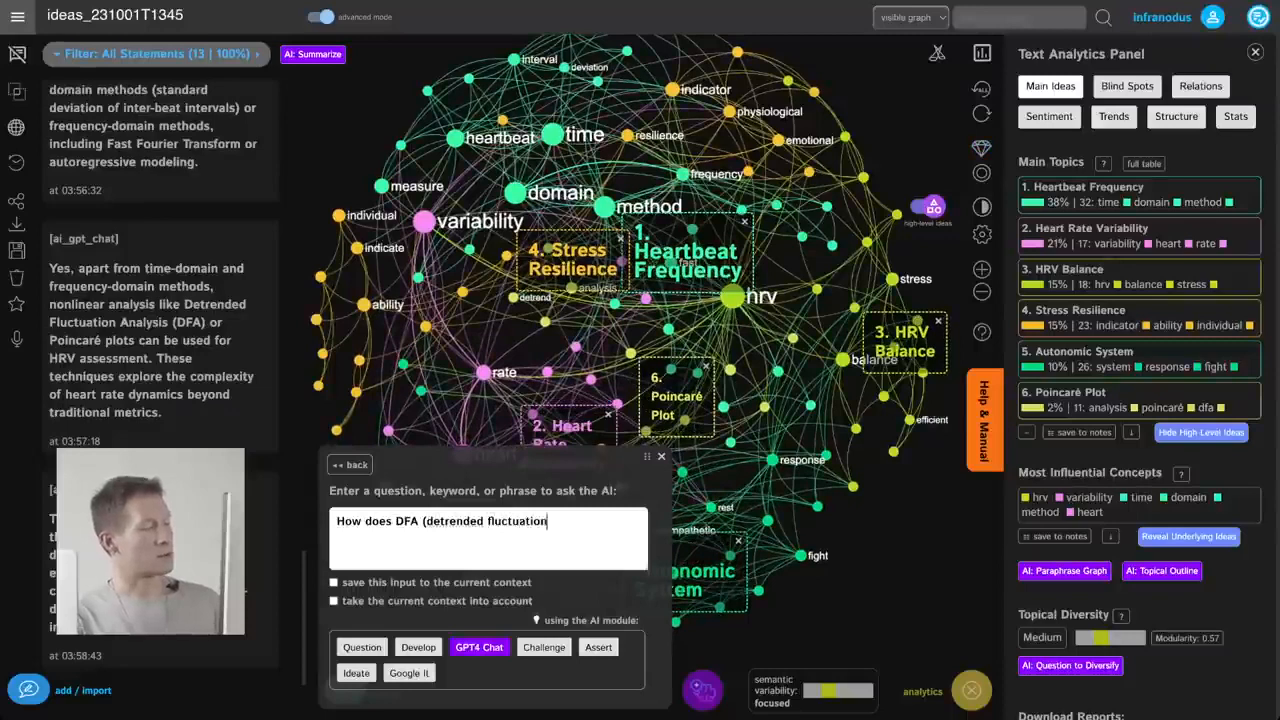
{"action": "key", "text": "BackSpace"}
{"action": "key", "text": "BackSpace"}
{"action": "key", "text": "BackSpace"}
{"action": "key", "text": "BackSpace"}
{"action": "key", "text": "BackSpace"}
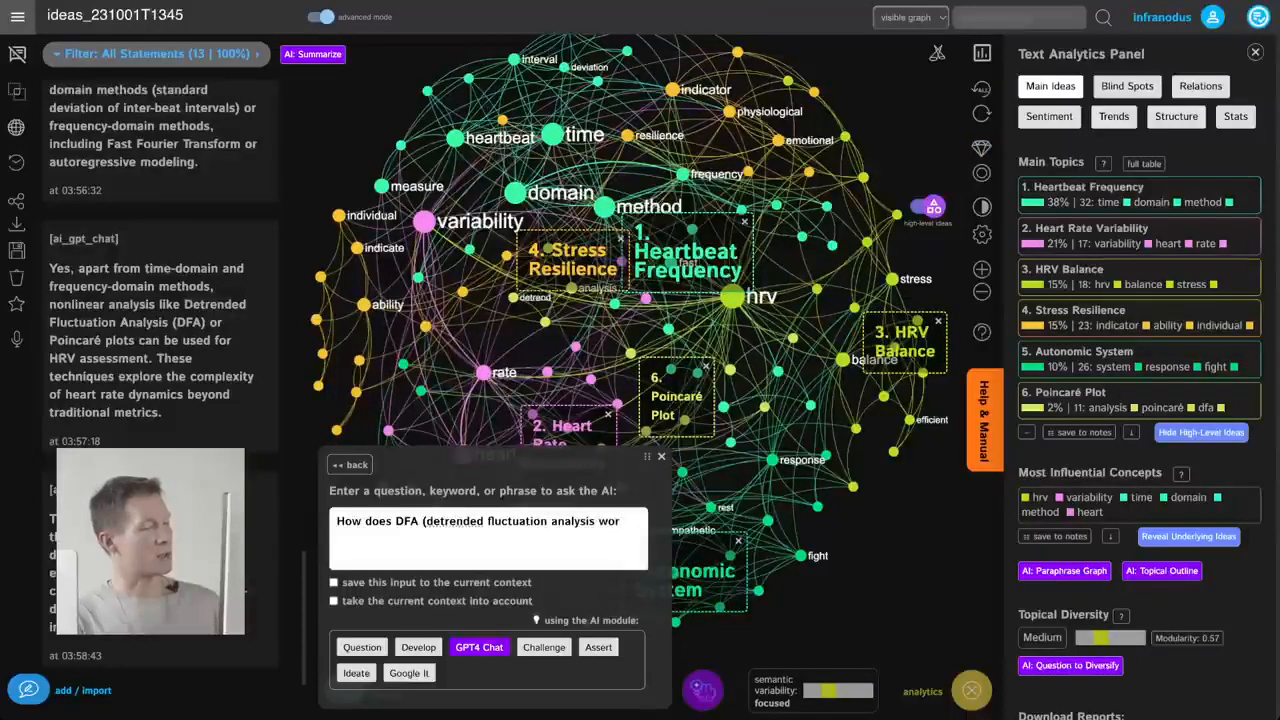
{"action": "type", "text": ") work and why it an"}
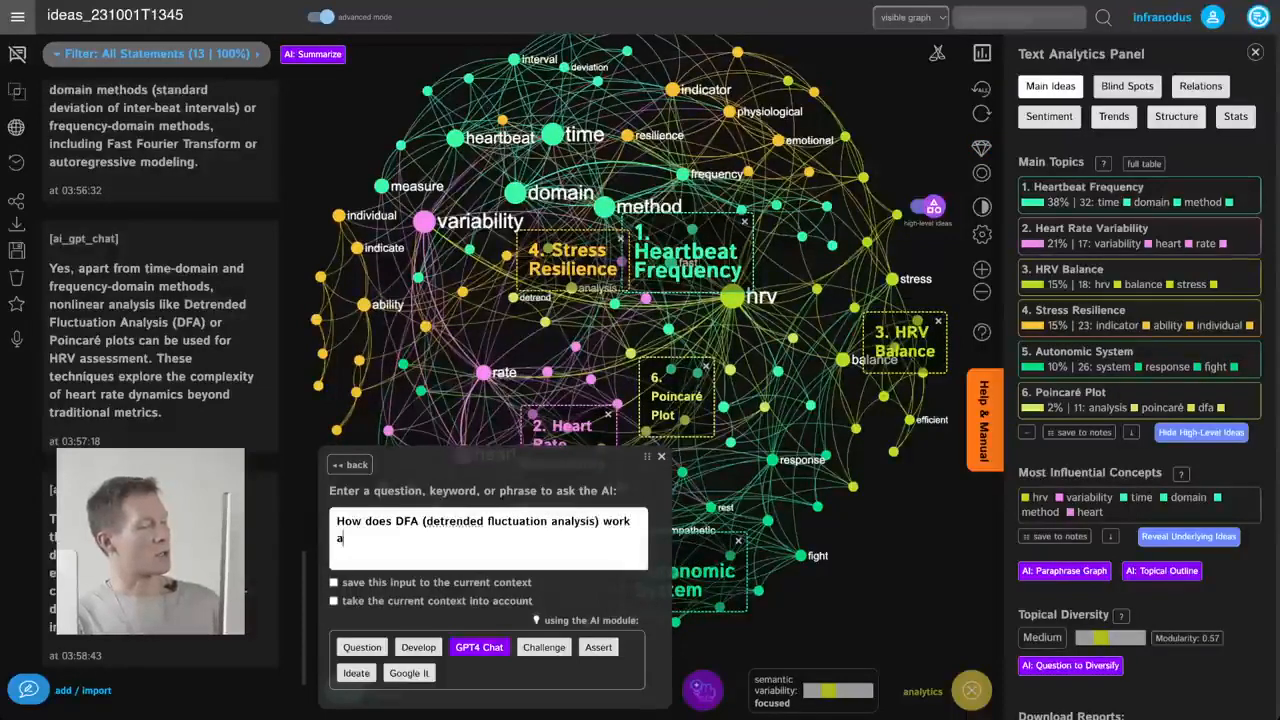
{"action": "key", "text": "BackSpace"}
{"action": "key", "text": "BackSpace"}
{"action": "type", "text": "can "}
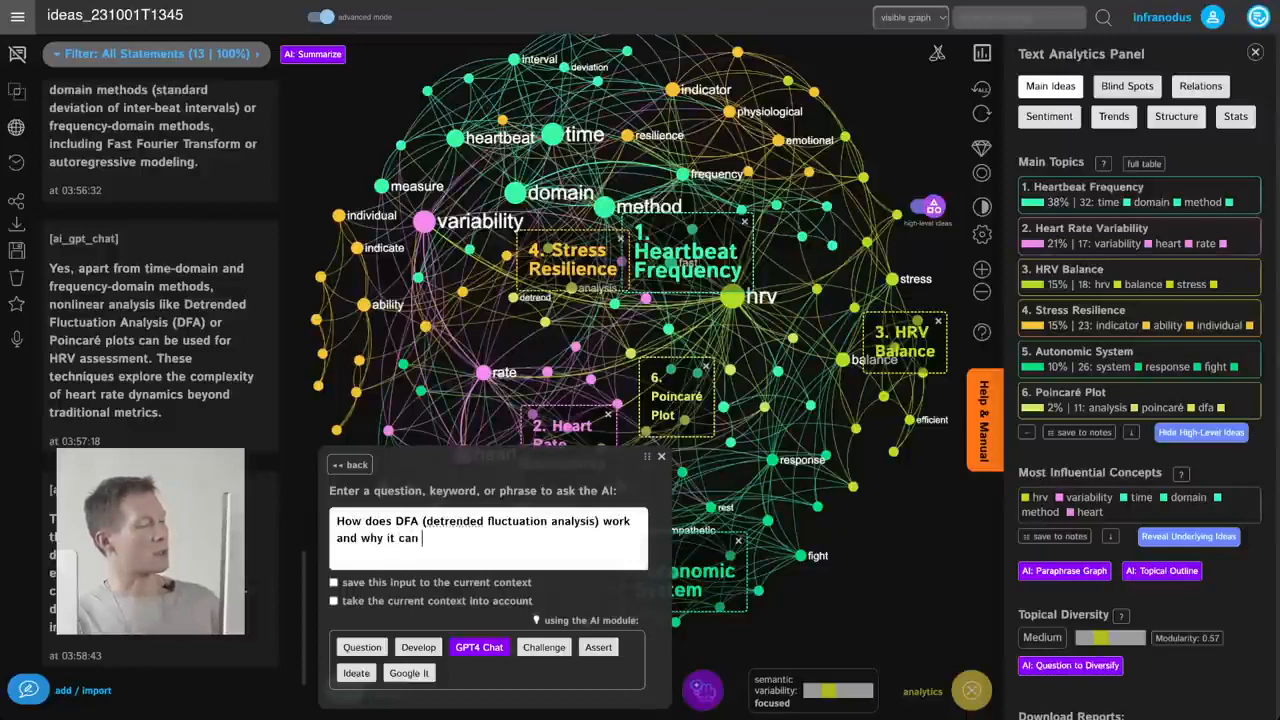
{"action": "type", "text": "be interesting tor "}
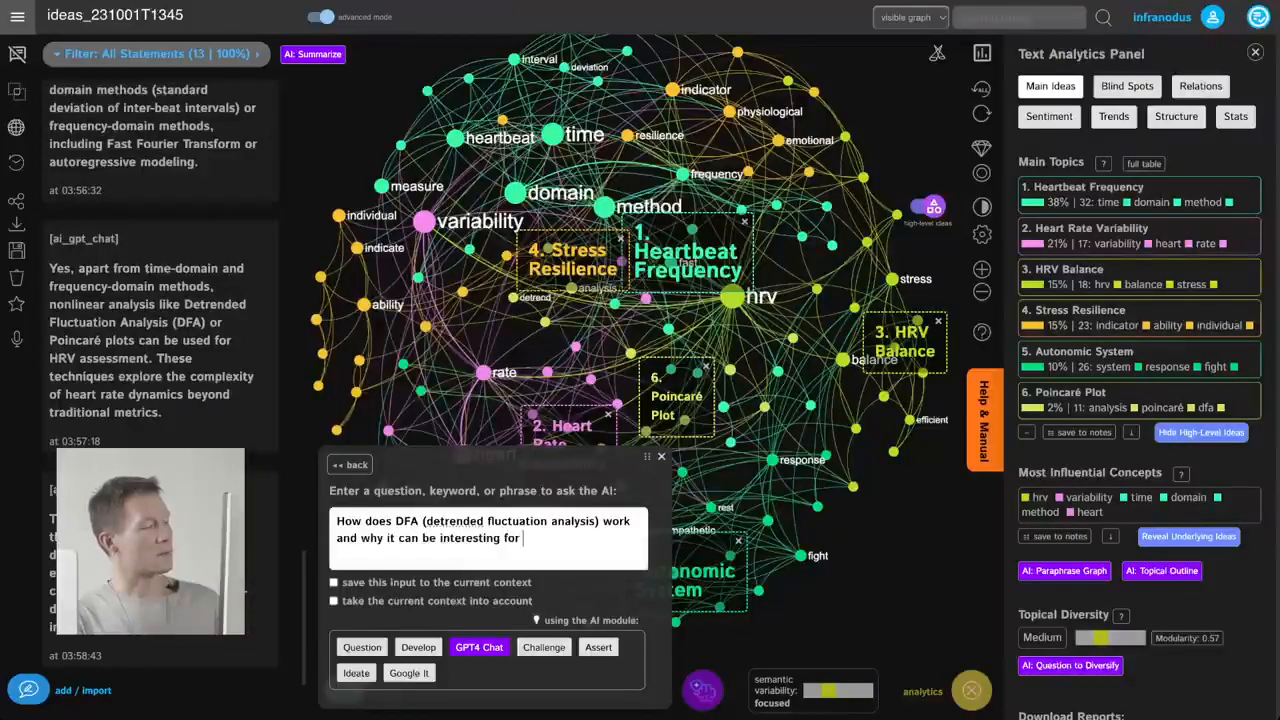
{"action": "type", "text": "measuring HRV?"}
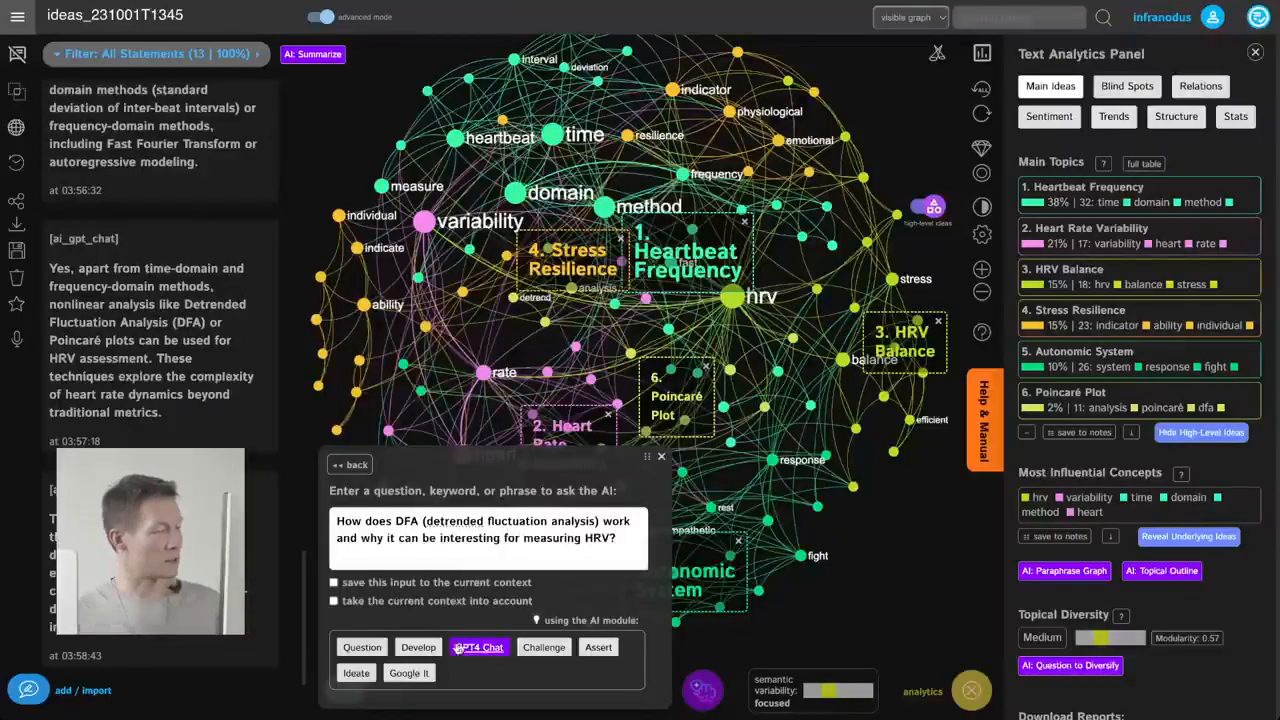
{"action": "left_click", "coordinate": [478, 649]}
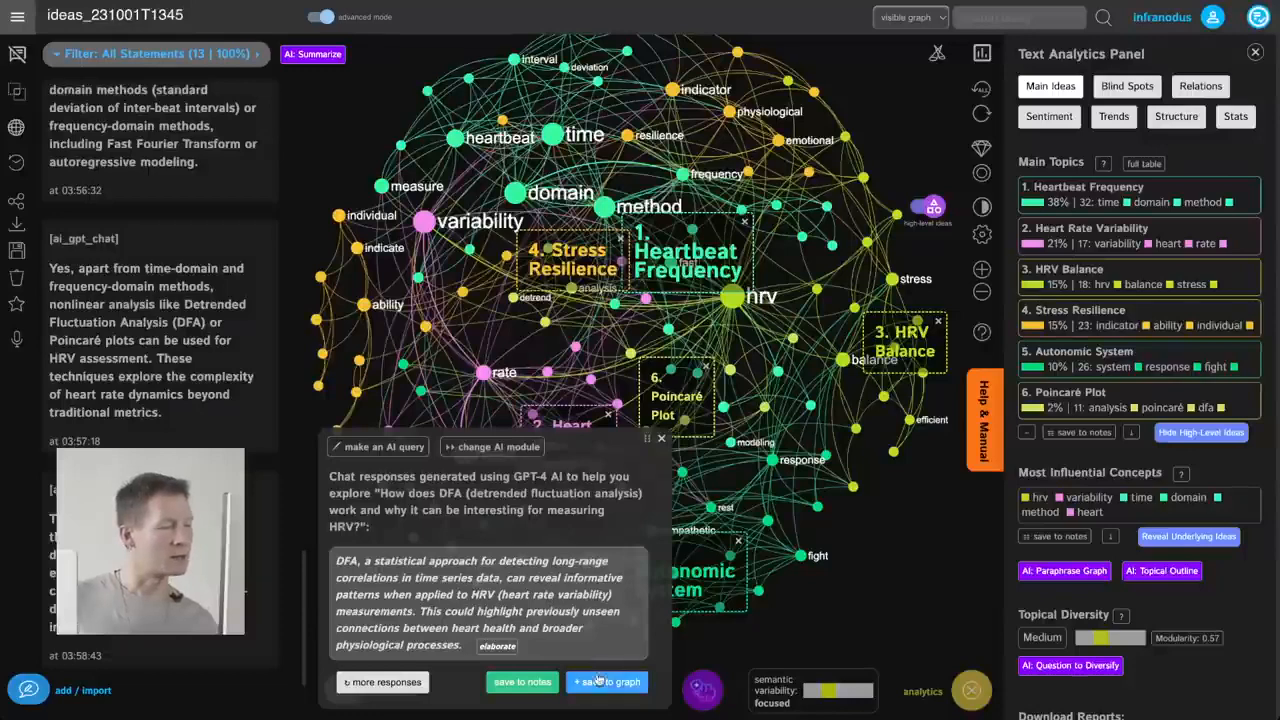
Compare alternative responses, then save to the graph the first one describing DFA as a statistical approach for detecting long-range correlations
{"action": "left_click", "coordinate": [385, 682]}
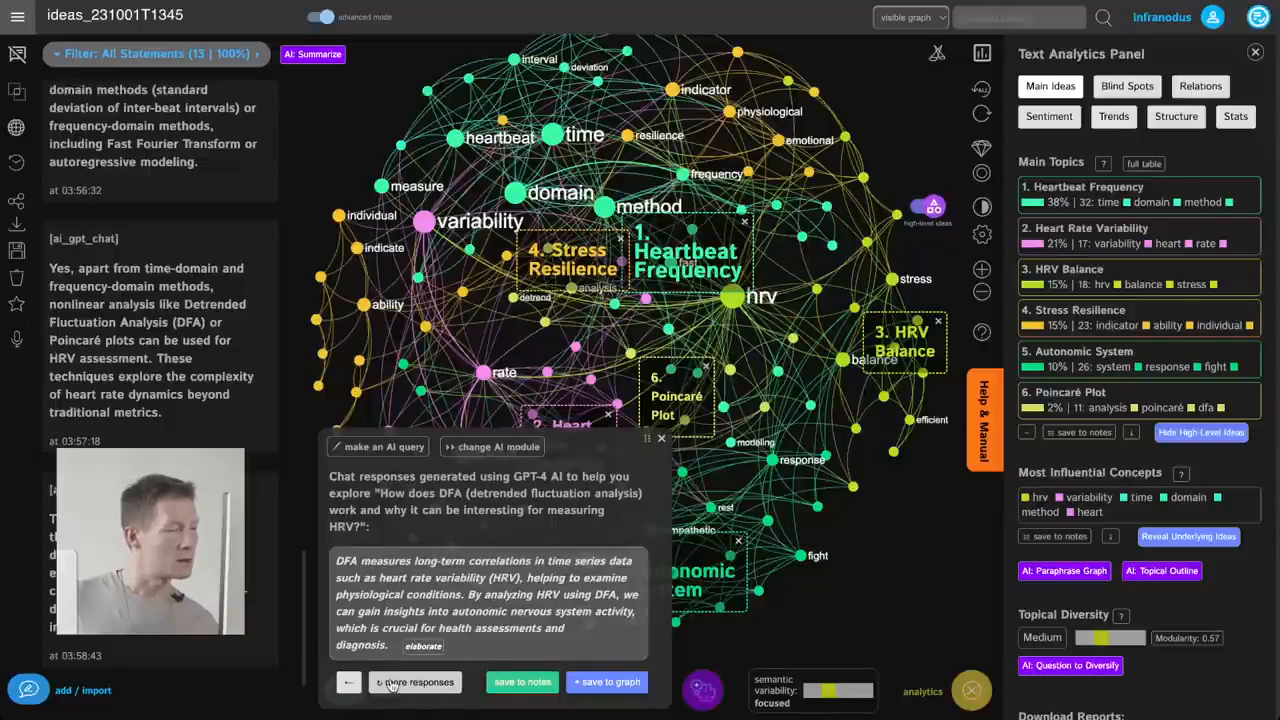
{"action": "left_click", "coordinate": [391, 683]}
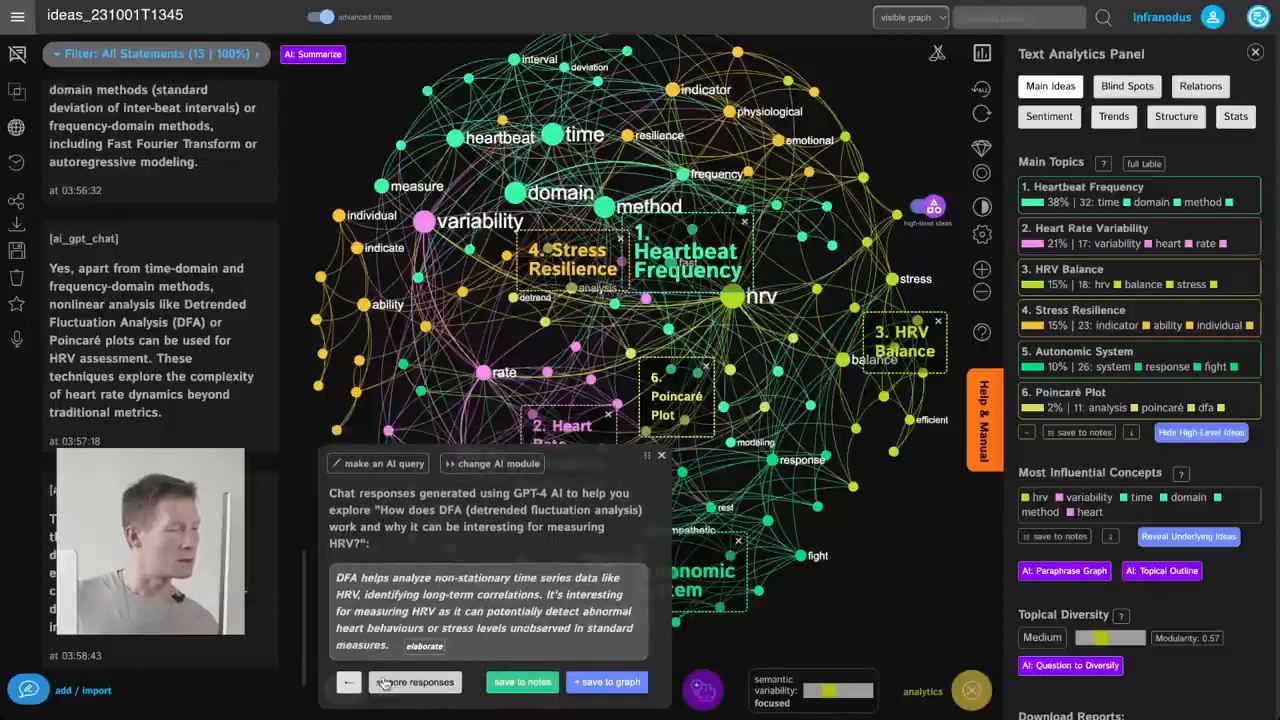
{"action": "left_click", "coordinate": [351, 682]}
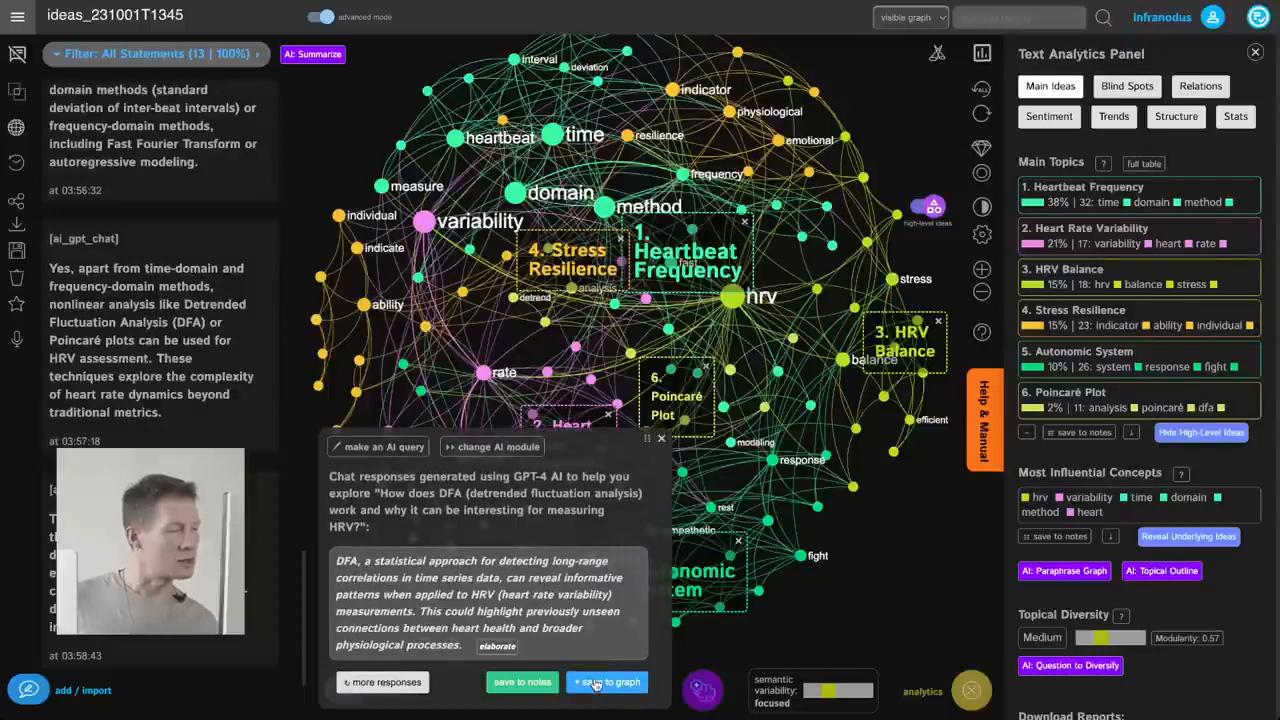
{"action": "left_click", "coordinate": [596, 685]}
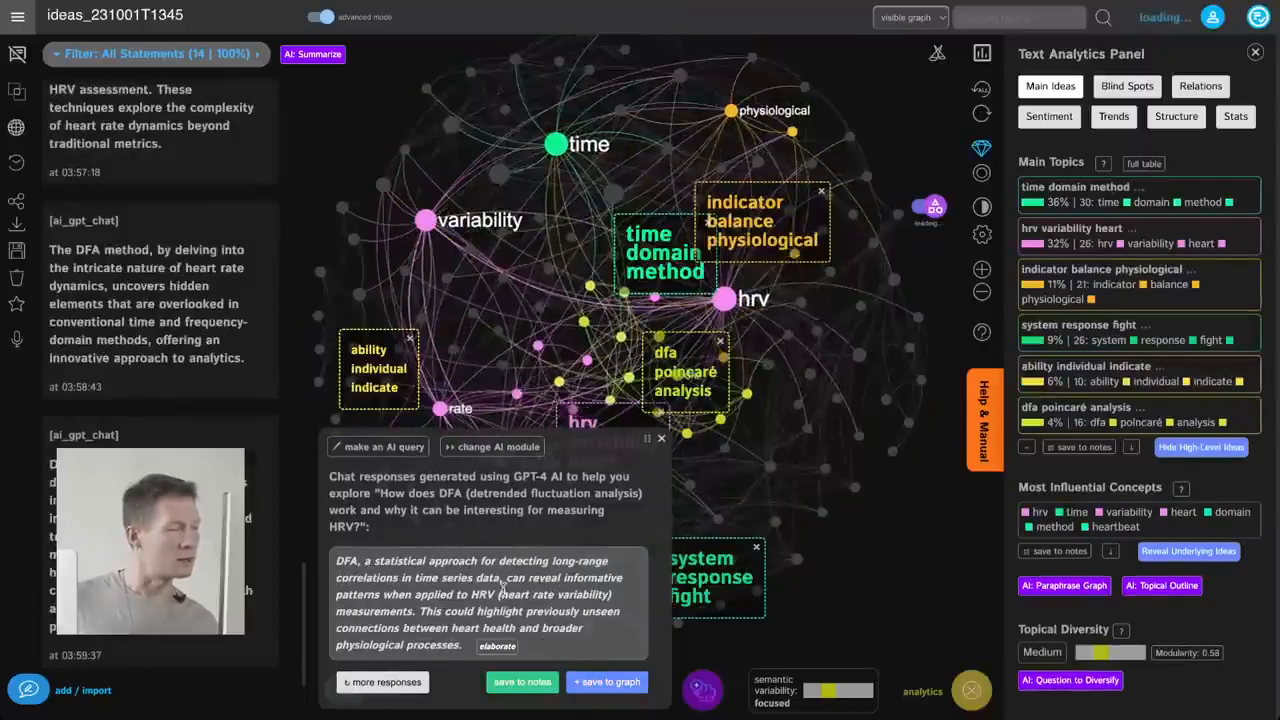
Cut the response text after "long-range correlations in time series data," and elaborate on the remaining statement using GPT4 Chat
{"action": "left_click_drag", "start_coordinate": [337, 561], "coordinate": [469, 649]}
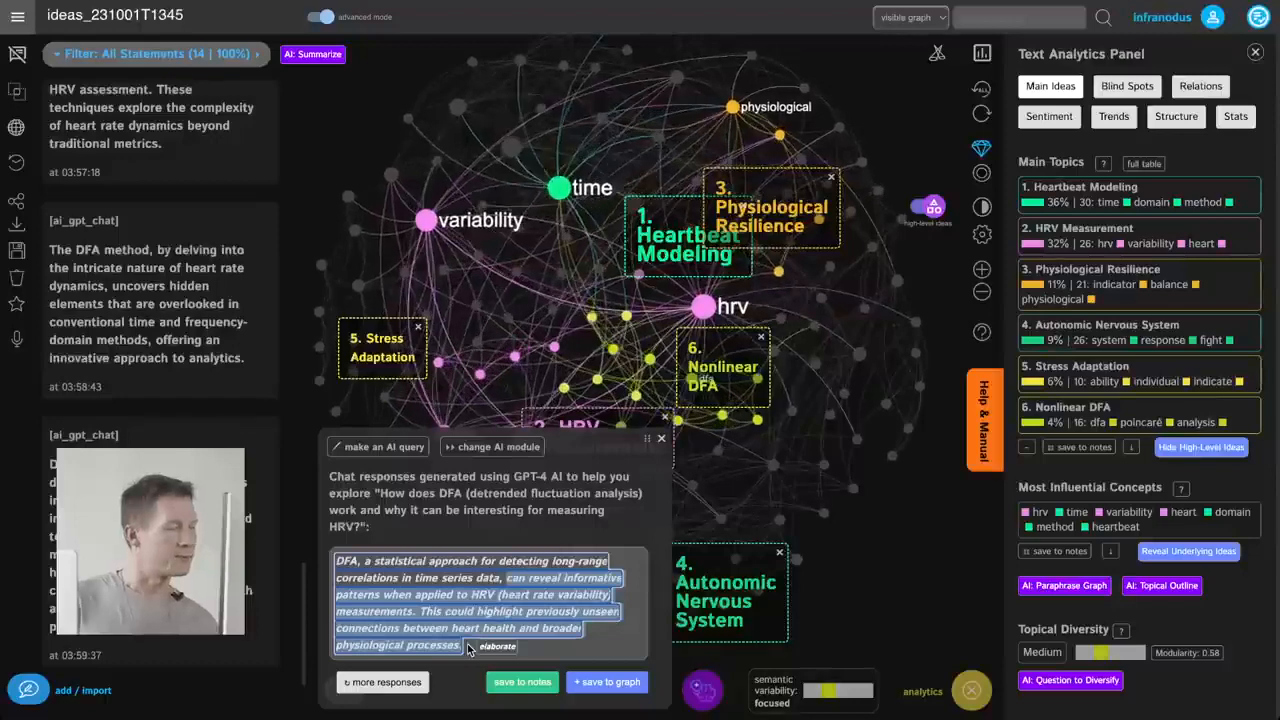
{"action": "key", "text": "BackSpace"}
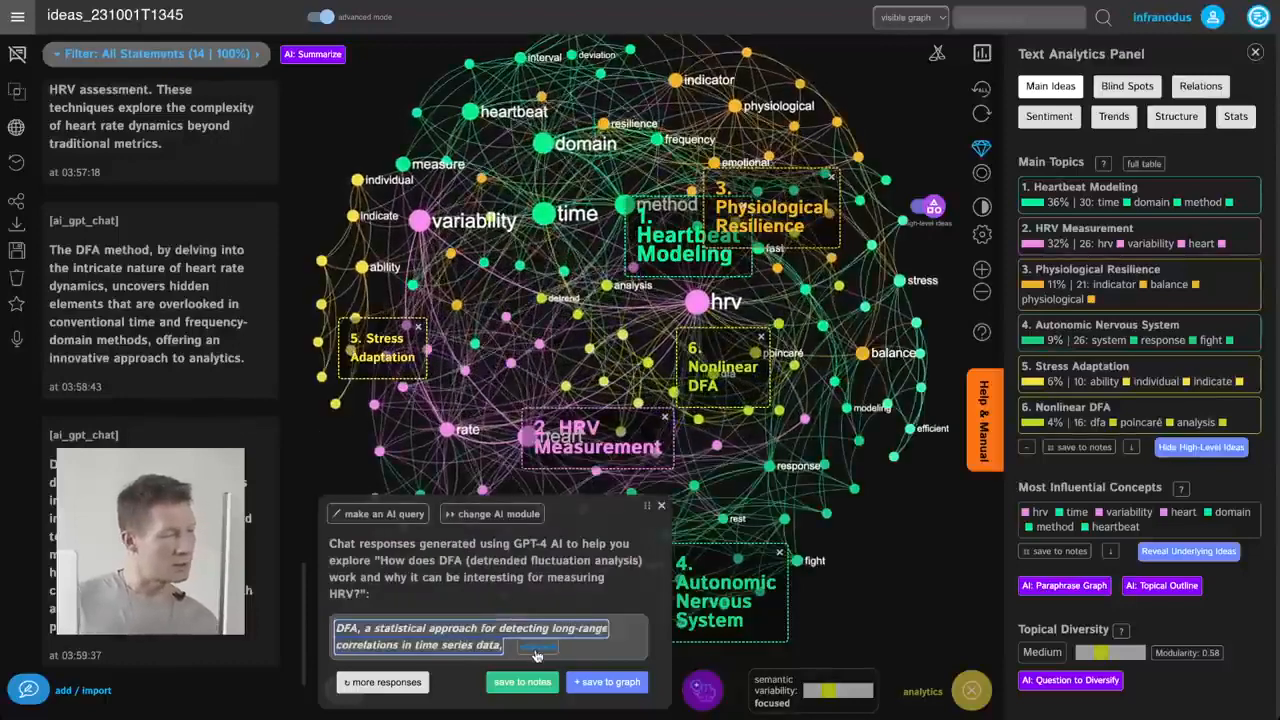
{"action": "left_click", "coordinate": [537, 646]}
{"action": "left_click", "coordinate": [487, 648]}
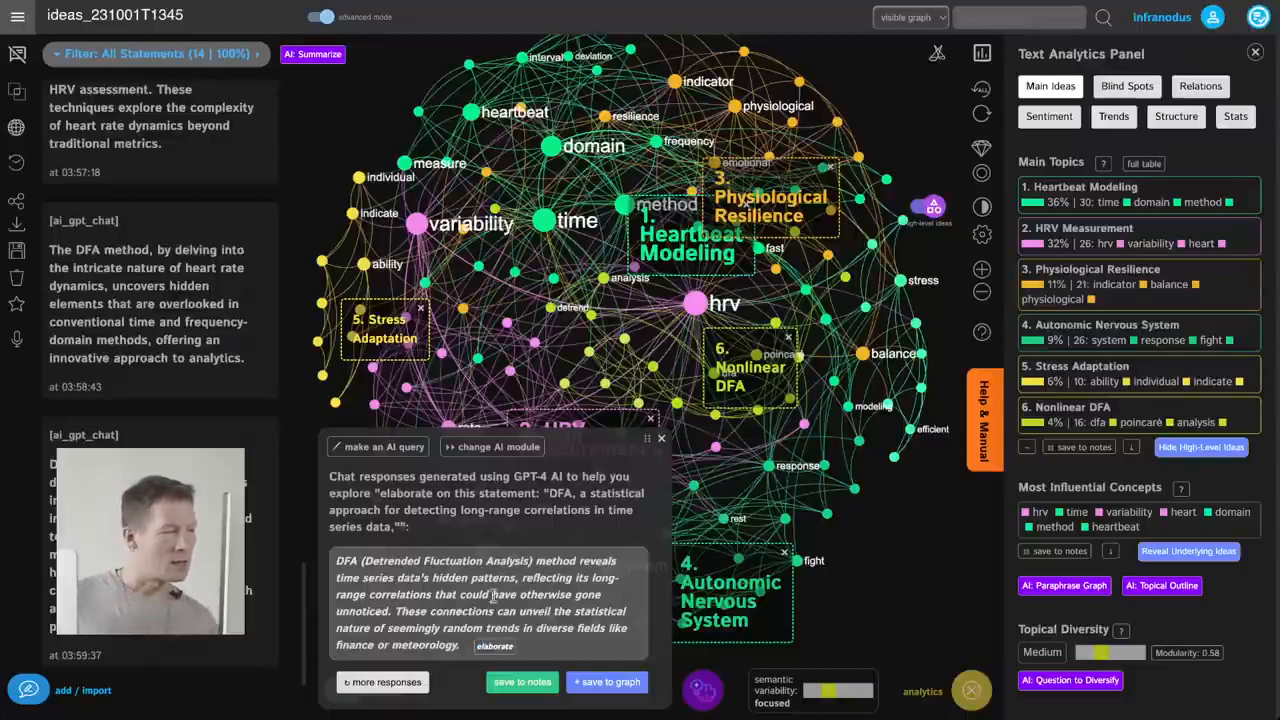
Generate alternative elaborations and save to the graph the one calling DFA a beneficial tool for quantifying patterns within time series datasets
{"action": "triple_click", "coordinate": [447, 622]}
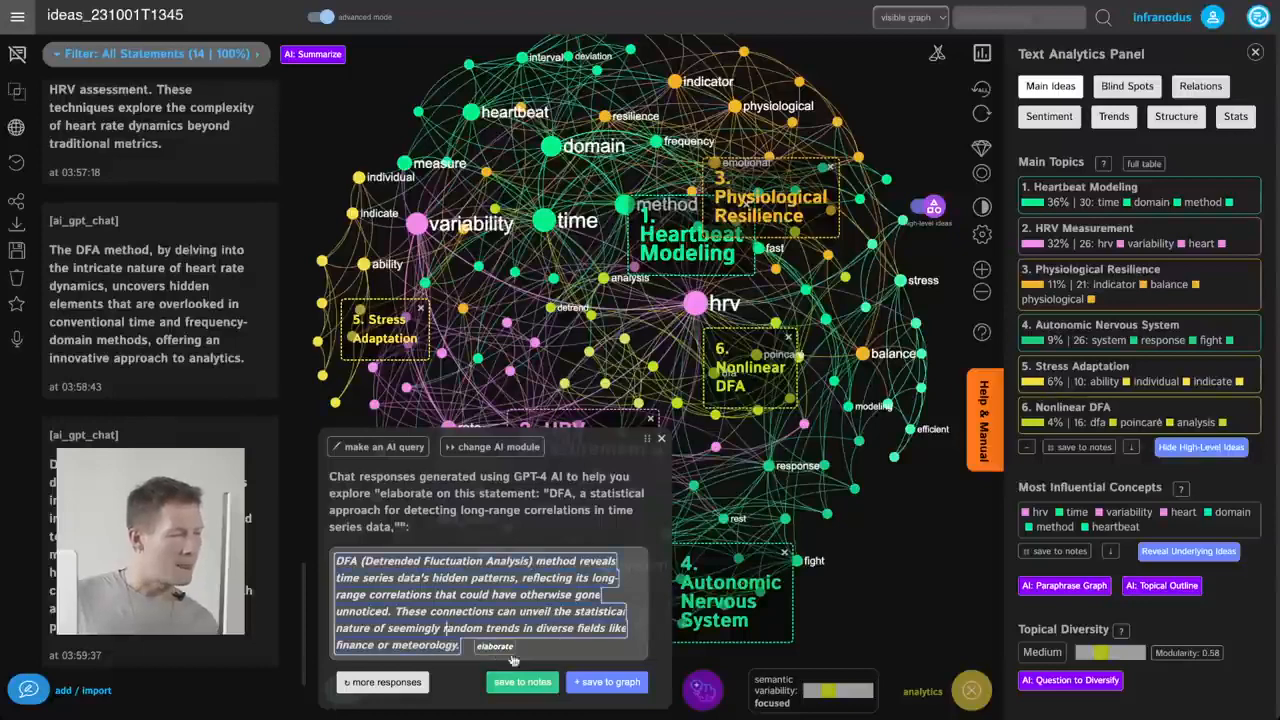
{"action": "left_click", "coordinate": [411, 685]}
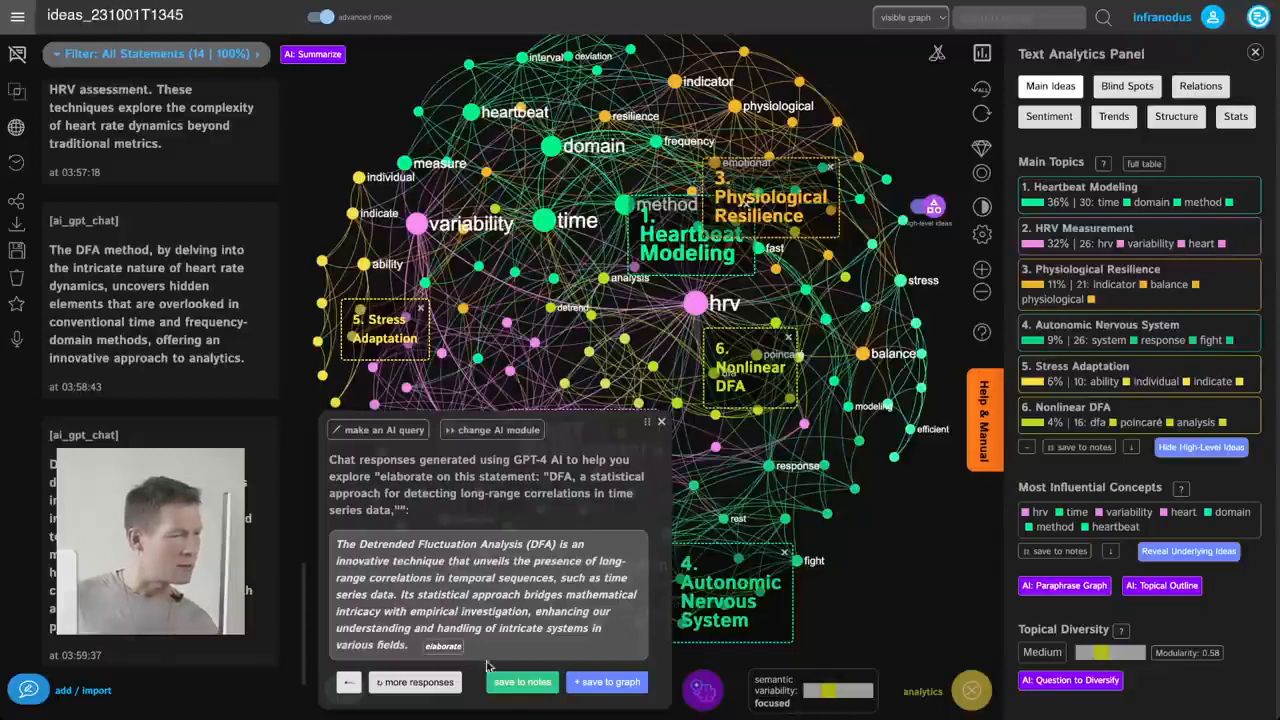
{"action": "left_click", "coordinate": [417, 681]}
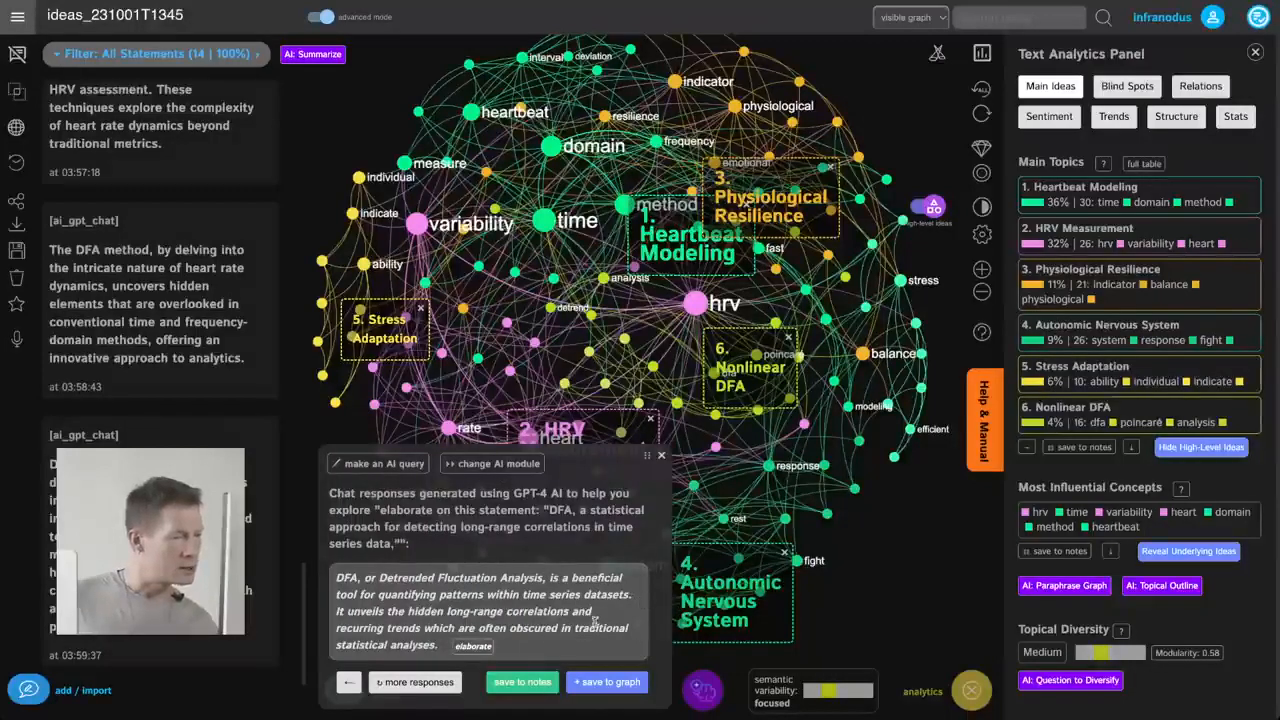
{"action": "left_click", "coordinate": [591, 686]}
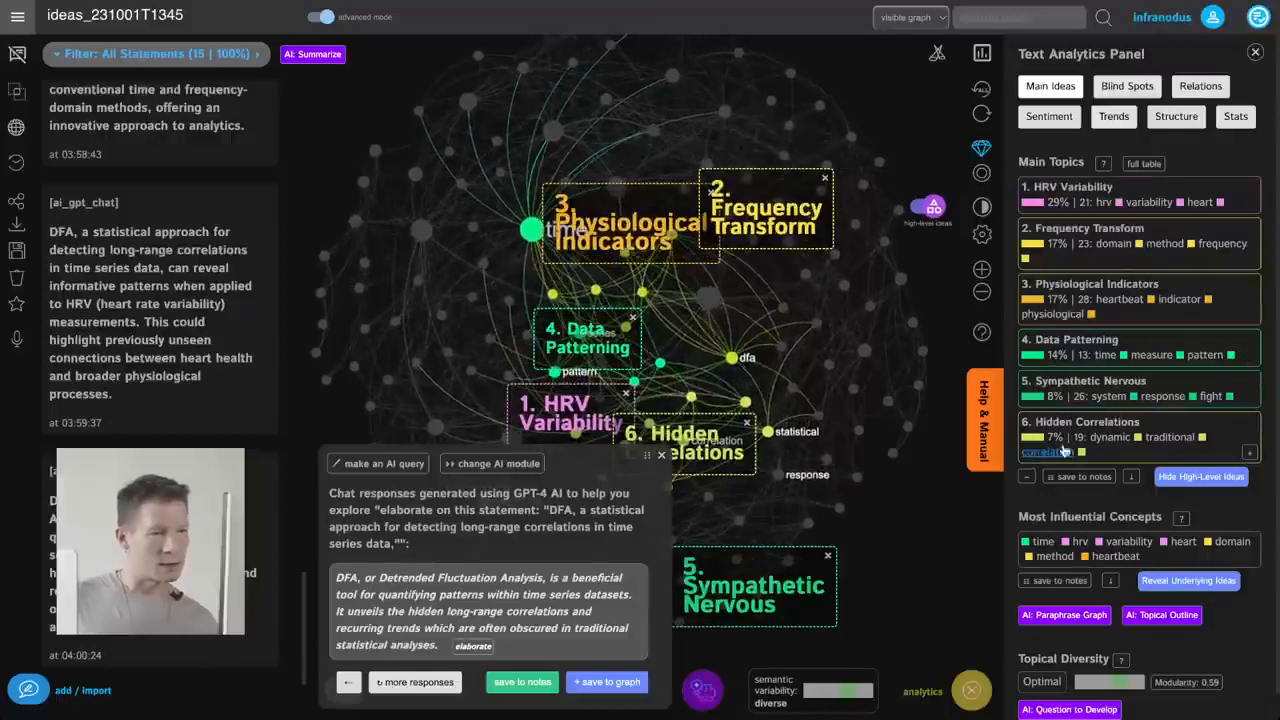
Close the AI response and examine the statements and nodes belonging to the Hidden Correlations topic, then clear that topic filter
{"action": "left_click", "coordinate": [661, 455]}
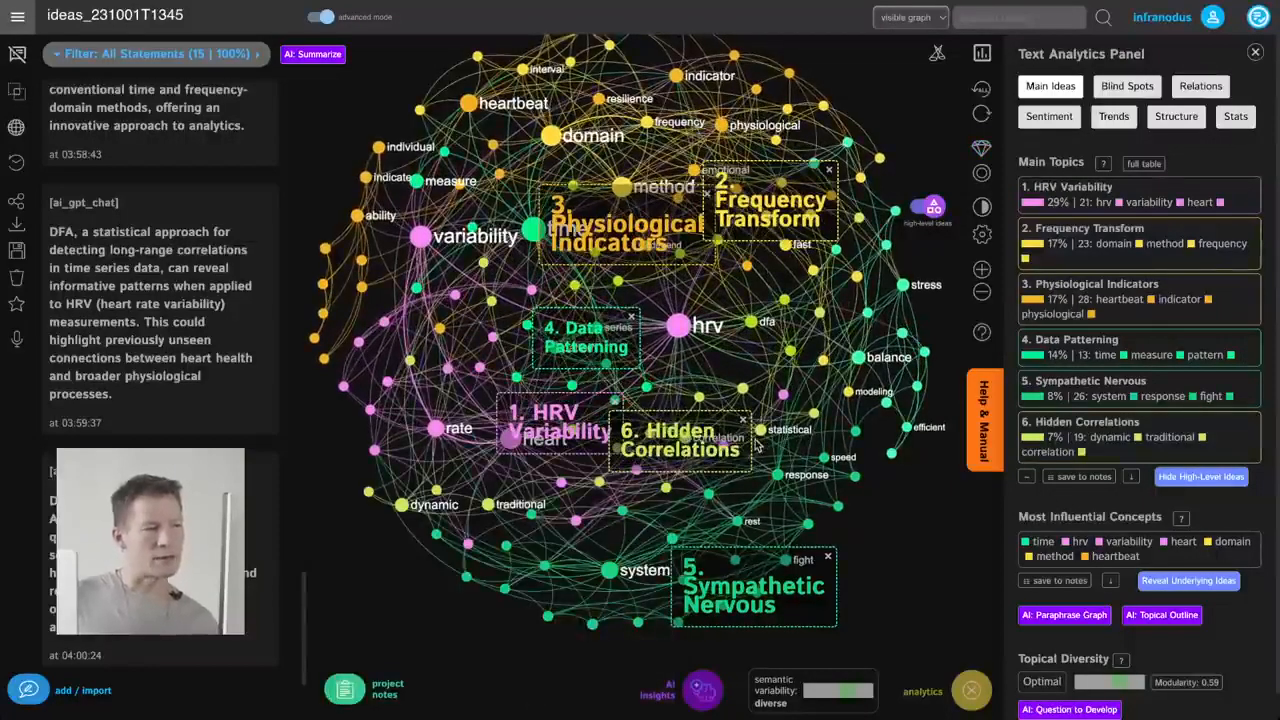
{"action": "left_click", "coordinate": [704, 452]}
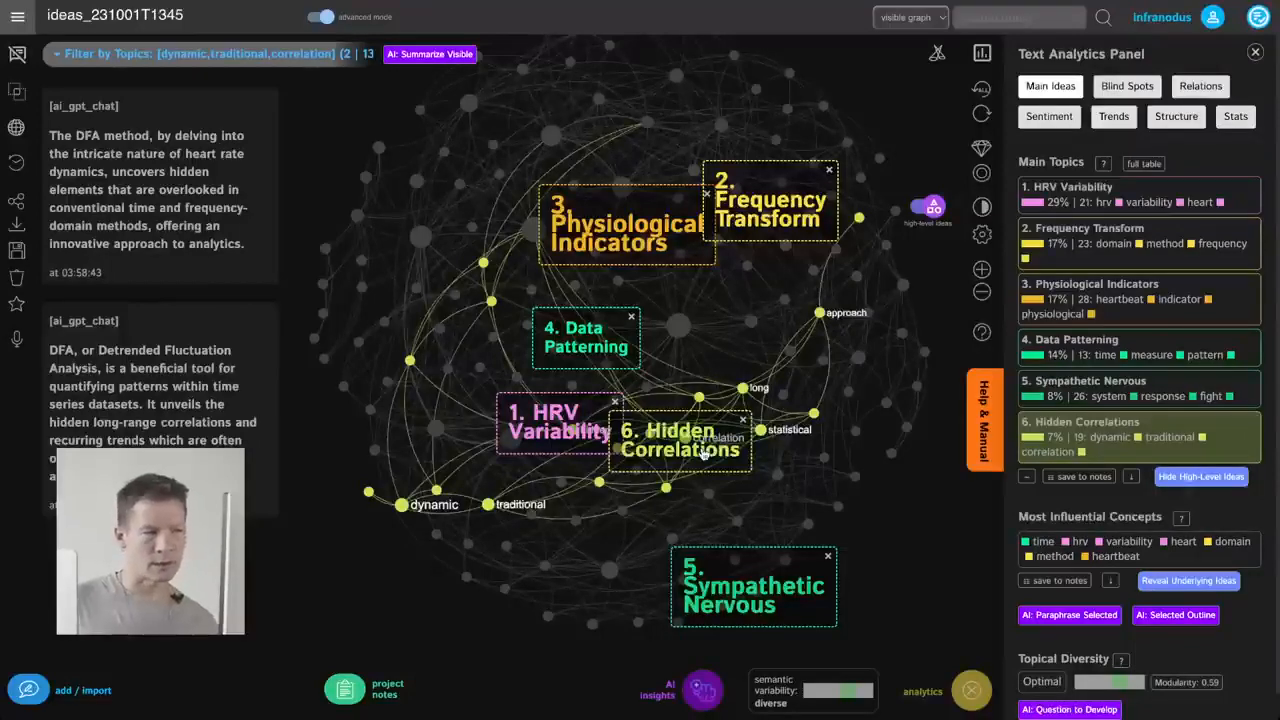
{"action": "left_click", "coordinate": [703, 453]}
{"action": "left_click", "coordinate": [703, 453]}
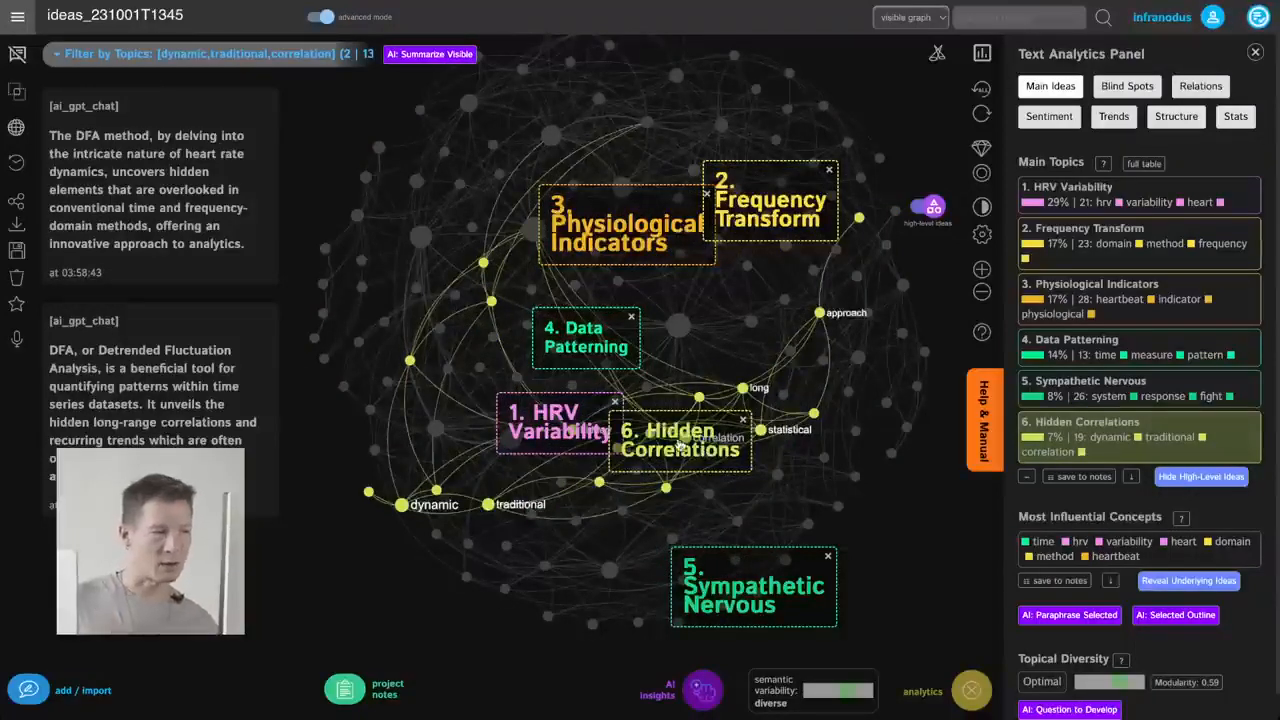
{"action": "left_click", "coordinate": [679, 446]}
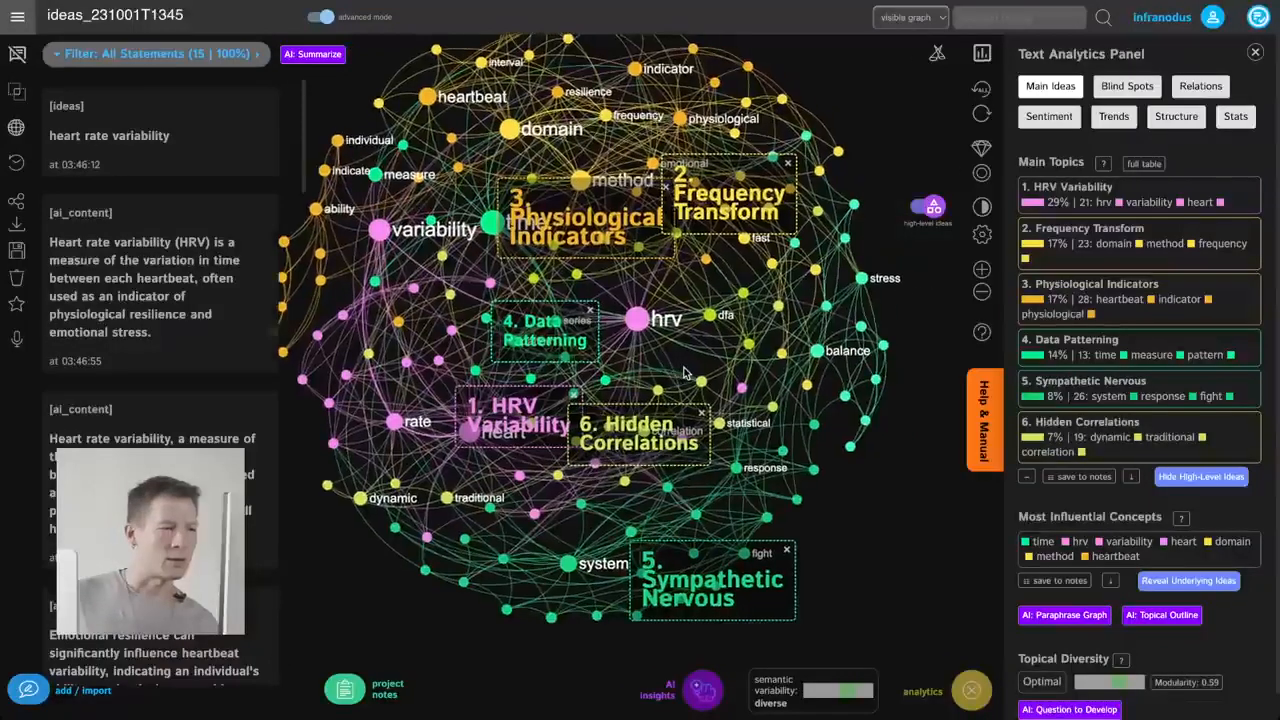
Turn off the high-level idea labels and hide the hrv, time and heart nodes from the graph
{"action": "left_click", "coordinate": [930, 207]}
{"action": "left_click", "coordinate": [641, 321]}
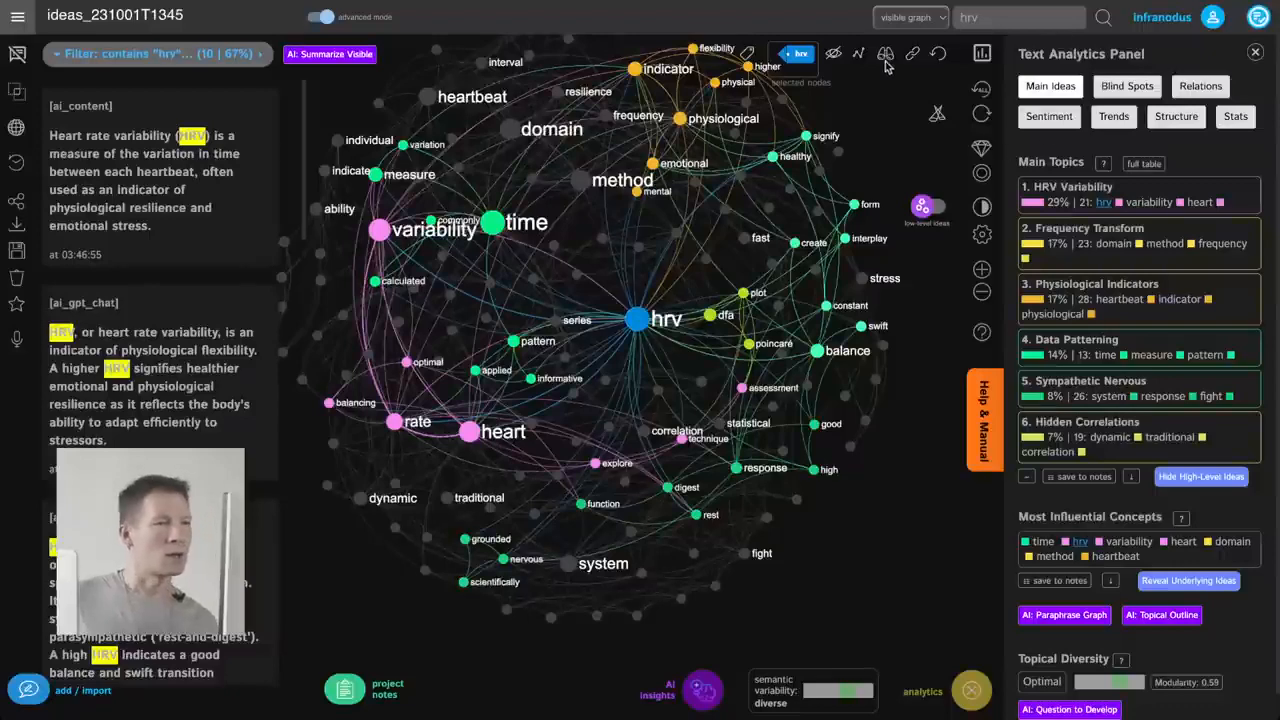
{"action": "left_click", "coordinate": [838, 60]}
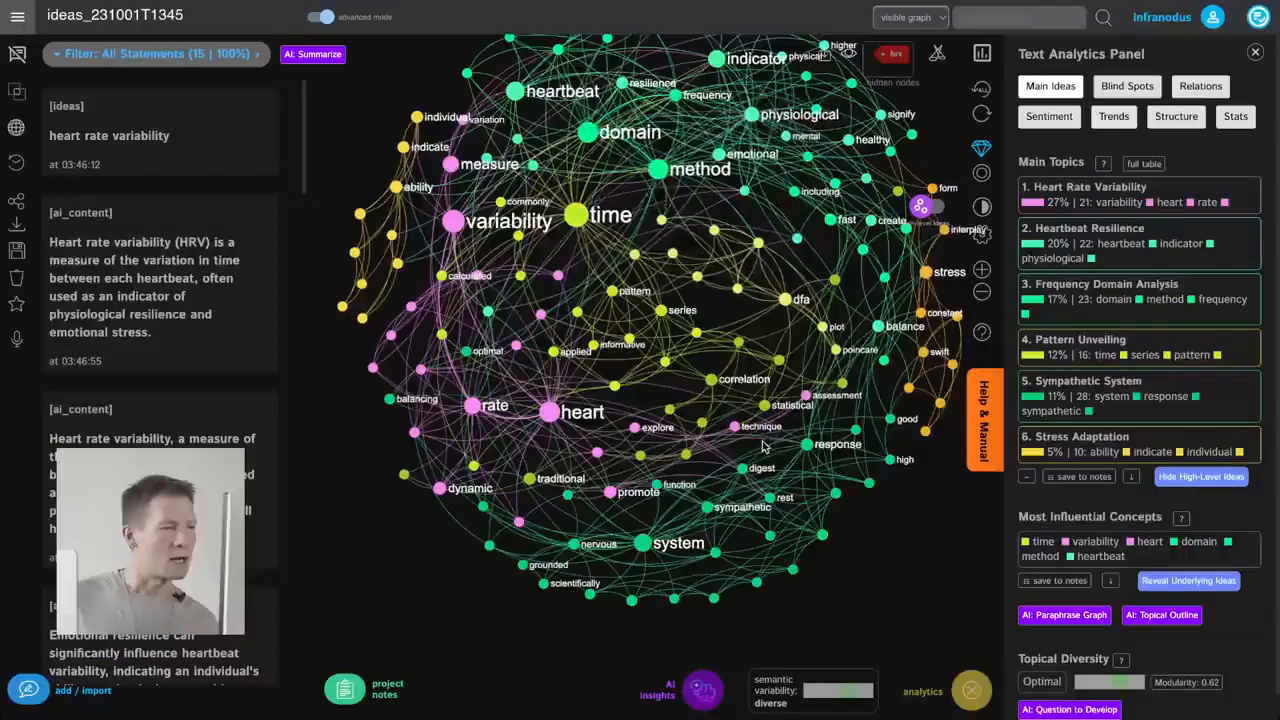
{"action": "left_click", "coordinate": [576, 216]}
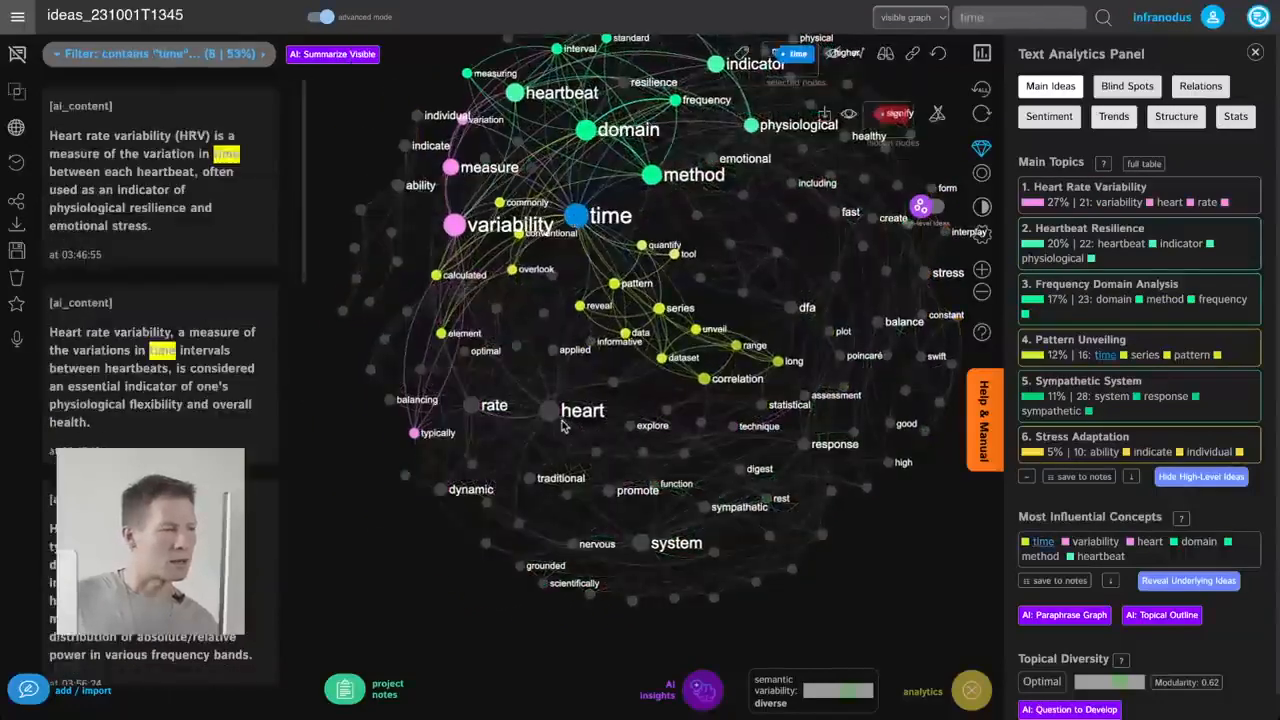
{"action": "left_click", "coordinate": [550, 412]}
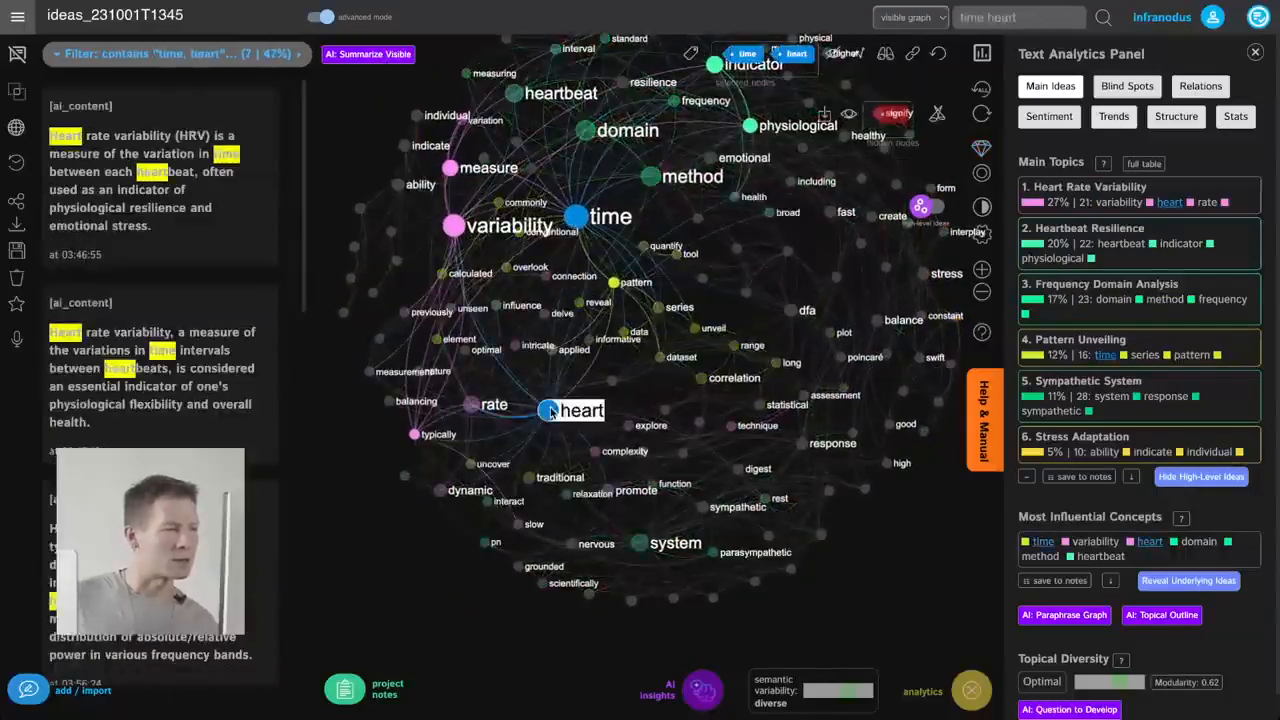
{"action": "left_click", "coordinate": [835, 55]}
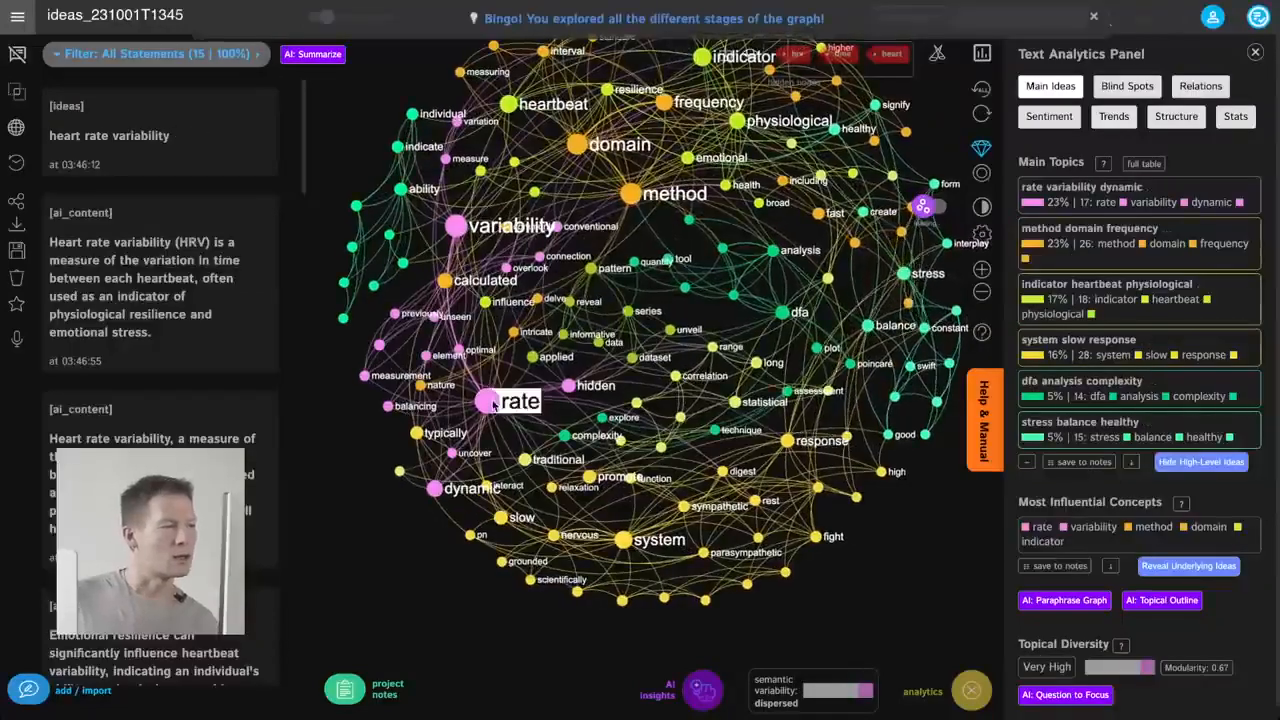
Hide the rate and variability nodes from the graph, followed by the domain, method and frequency nodes
{"action": "left_click", "coordinate": [487, 400]}
{"action": "left_click", "coordinate": [456, 226]}
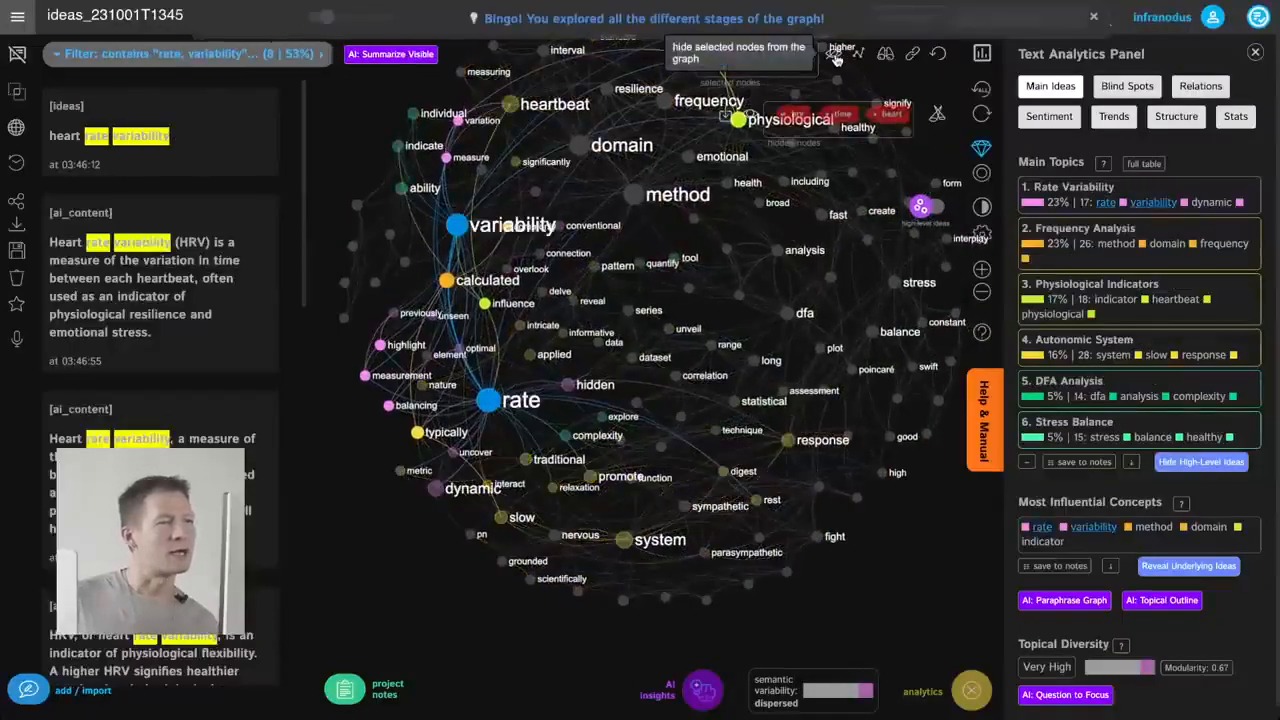
{"action": "left_click", "coordinate": [835, 55]}
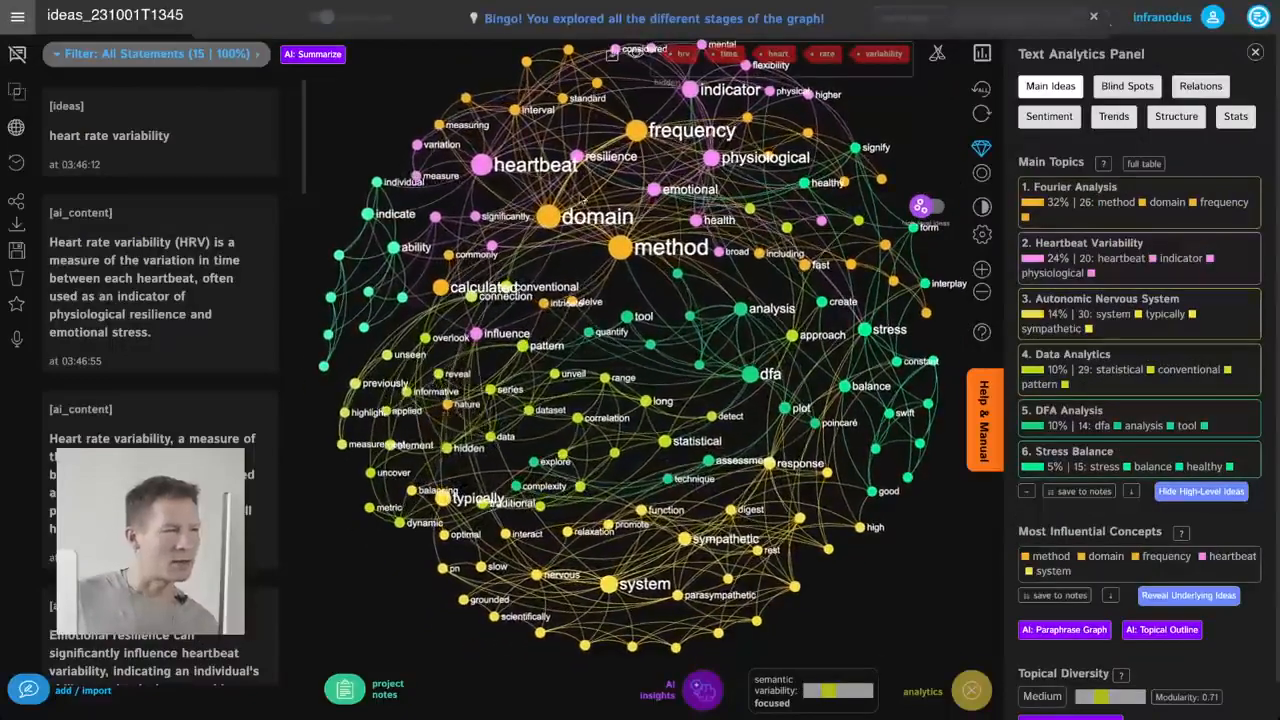
{"action": "left_click", "coordinate": [548, 218]}
{"action": "left_click", "coordinate": [625, 253]}
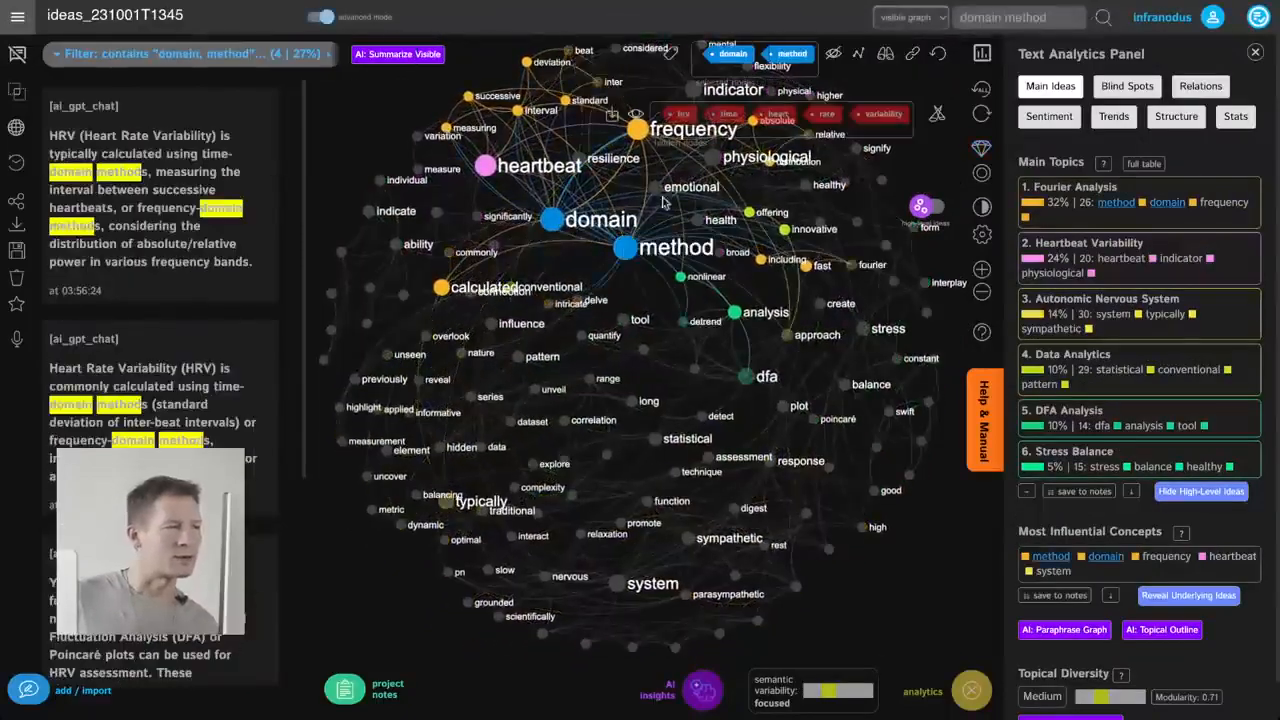
{"action": "left_click", "coordinate": [620, 200]}
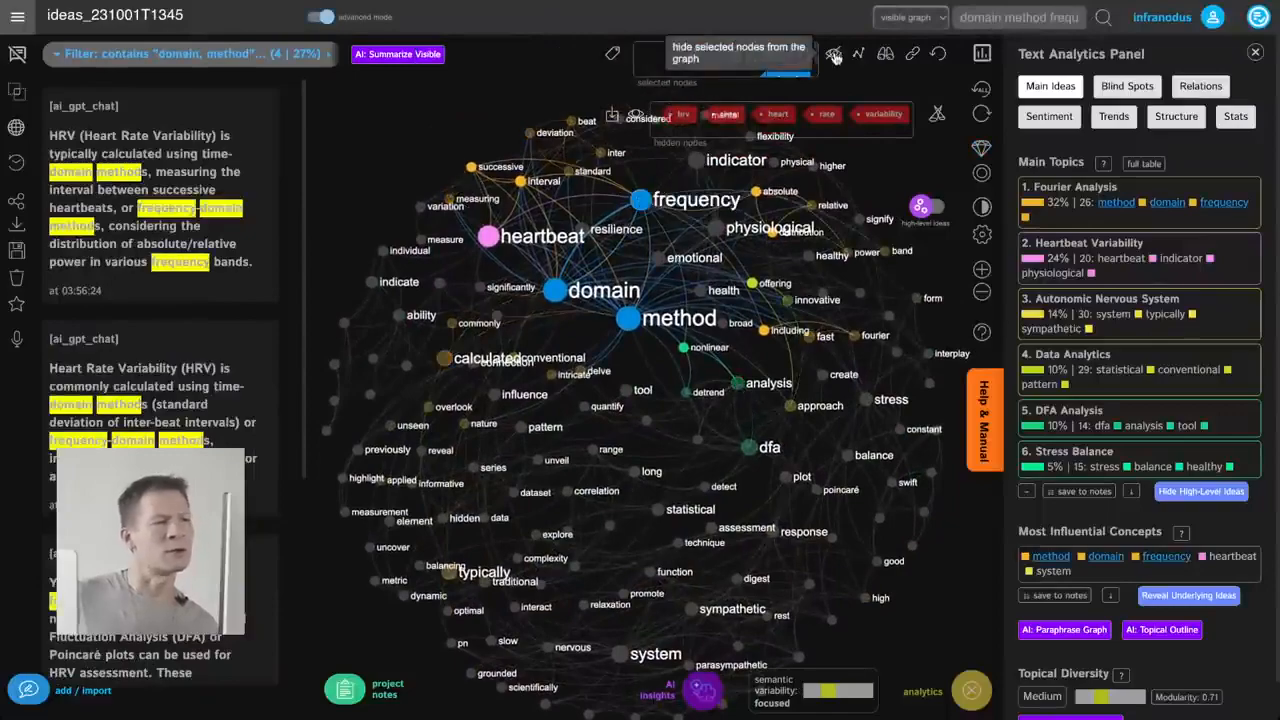
{"action": "left_click", "coordinate": [834, 57]}
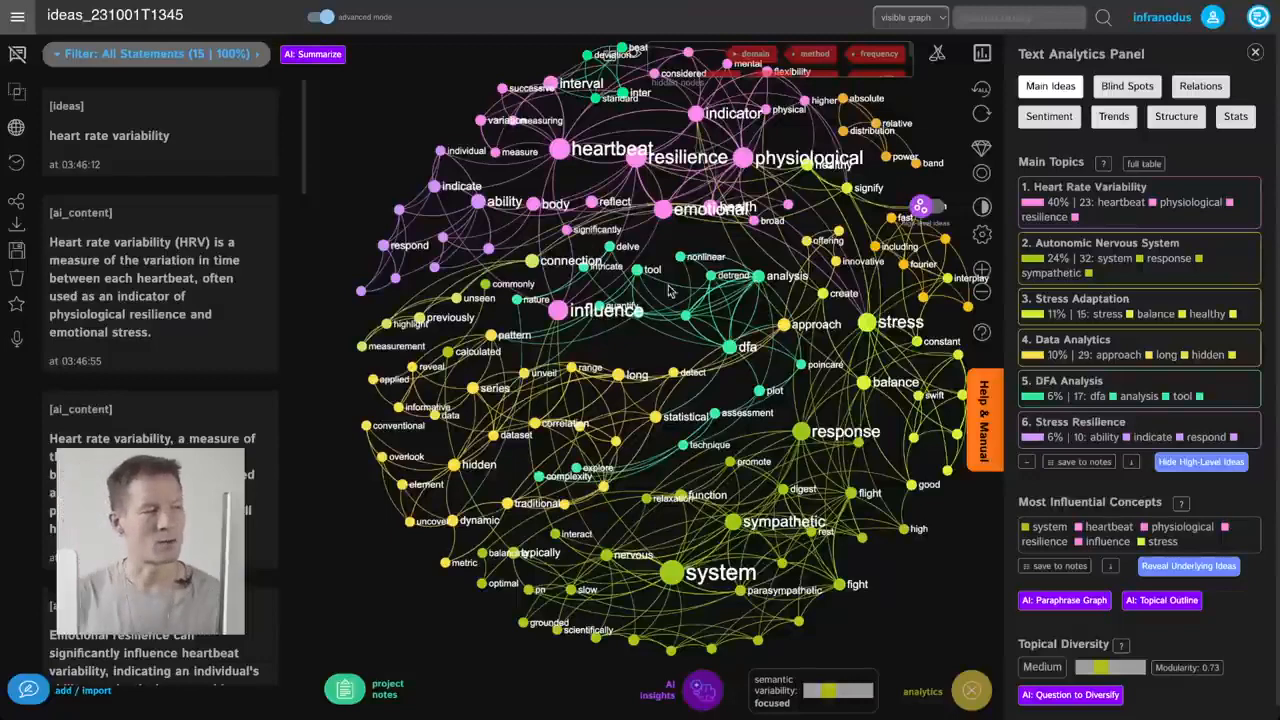
Review the regrouped graph's high-level idea labels and the nodes of its Heart Rate Variability topic, restoring the full view
{"action": "left_click", "coordinate": [932, 212]}
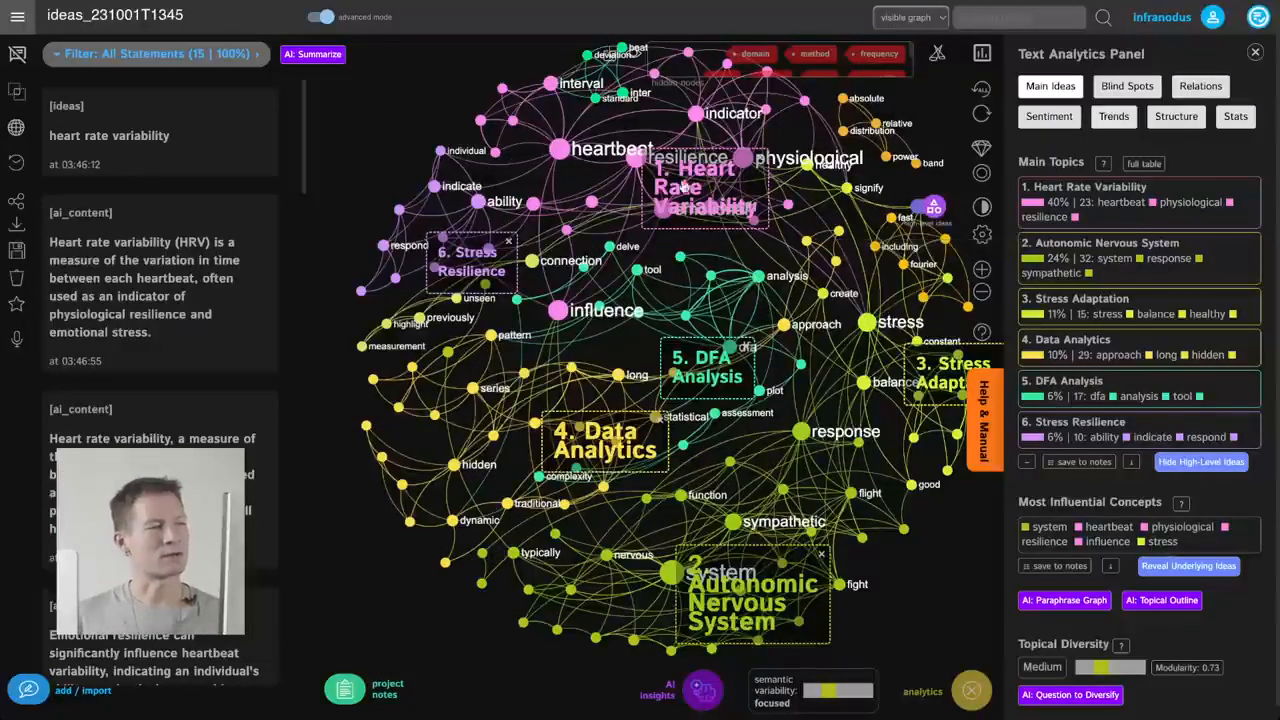
{"action": "left_click", "coordinate": [920, 210]}
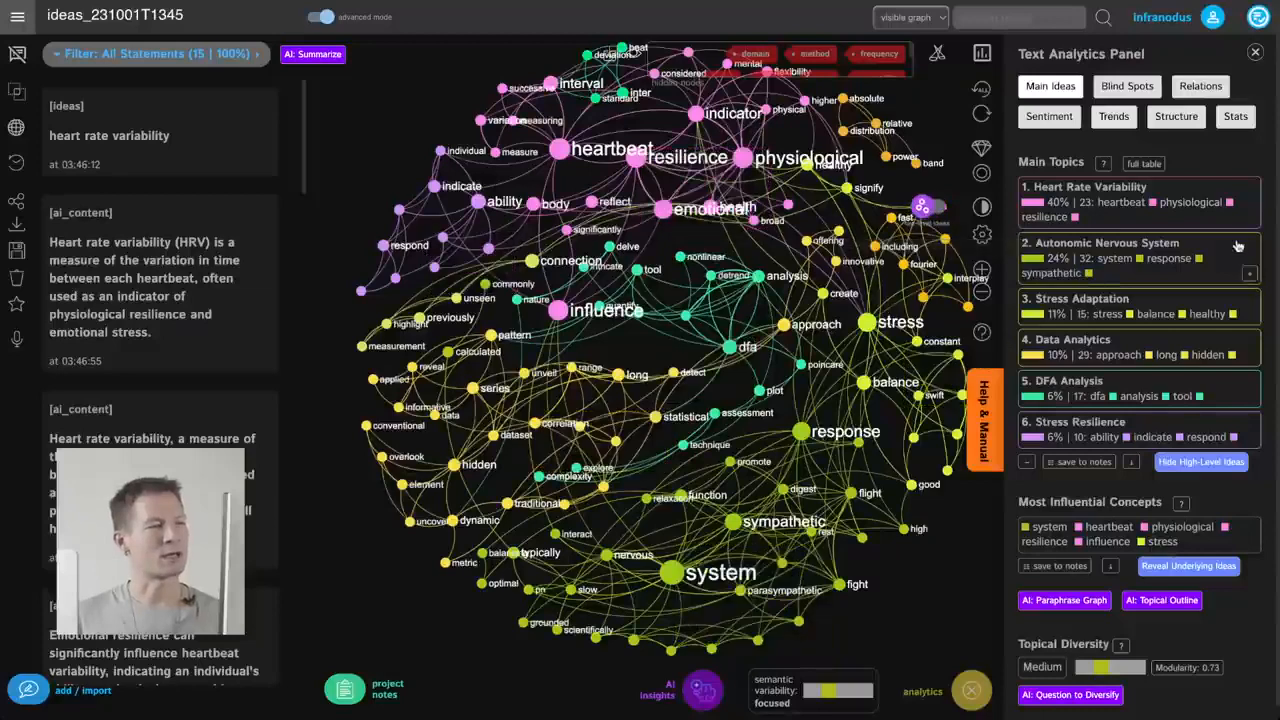
{"action": "left_click", "coordinate": [1128, 225]}
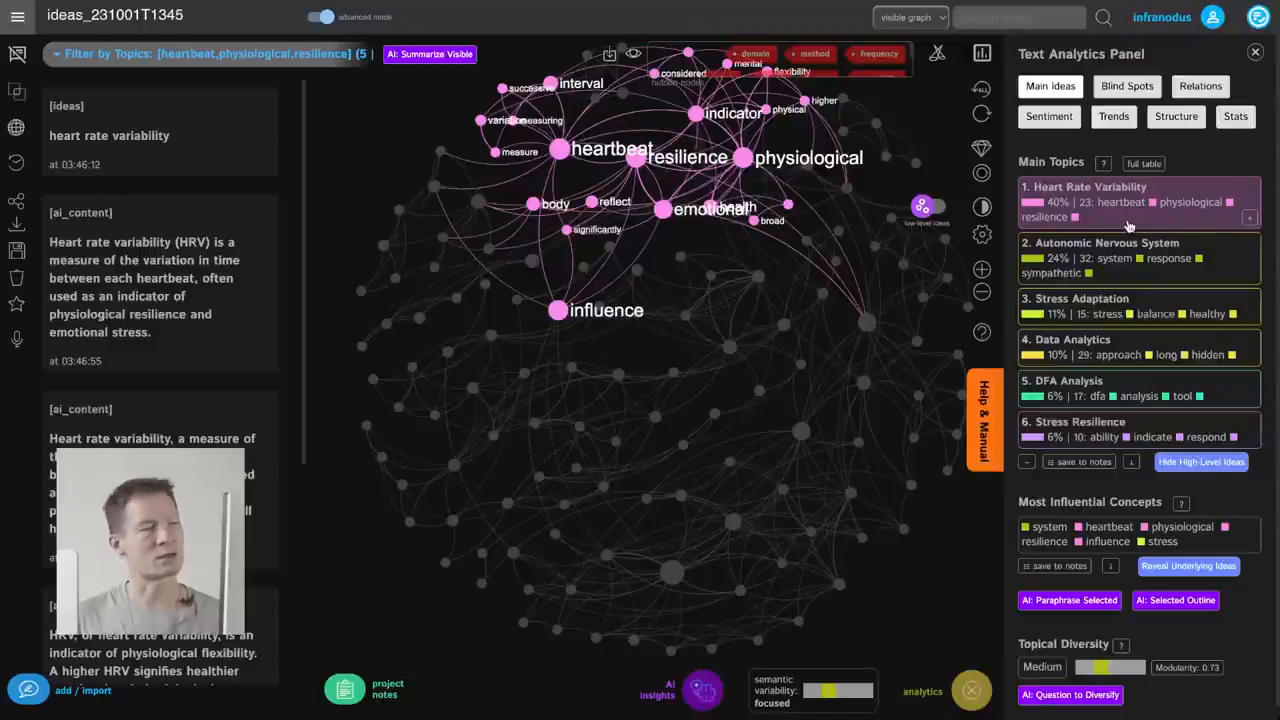
{"action": "left_click", "coordinate": [1128, 225]}
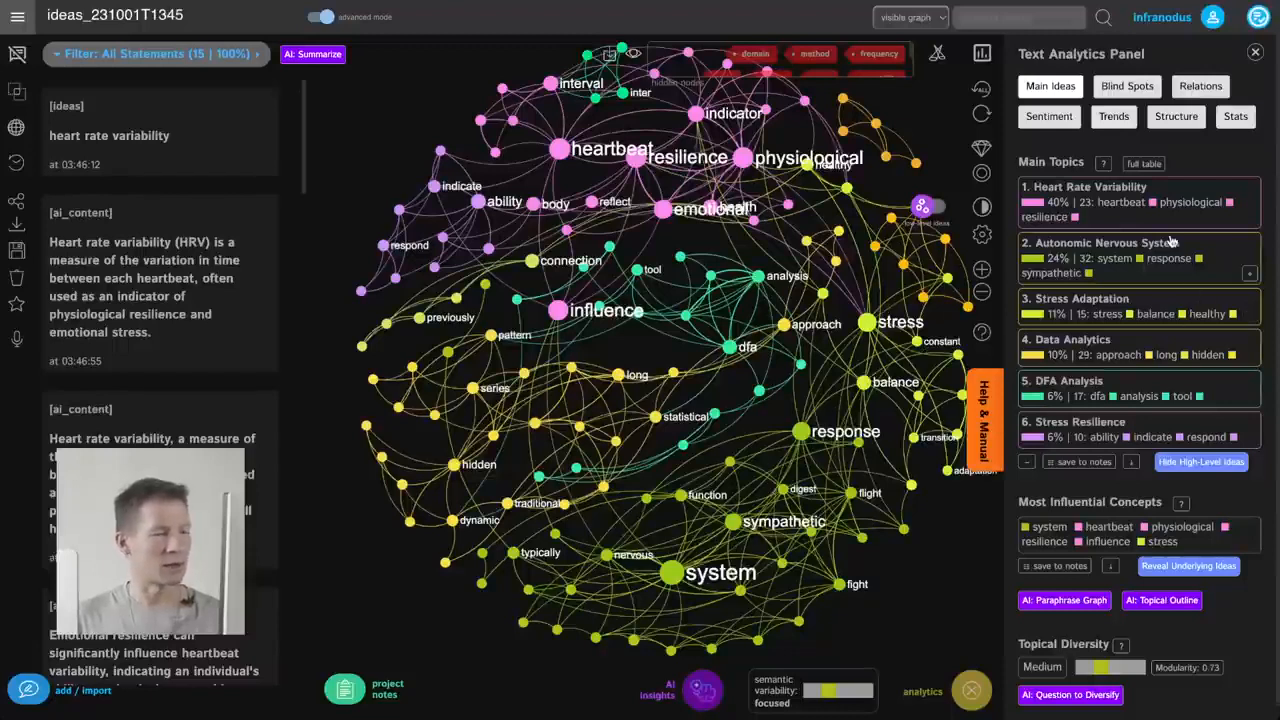
Highlight the graph's structural gaps and cycle to the one between Autonomic Nervous System and Heart Rate Variability
{"action": "left_click", "coordinate": [1128, 88]}
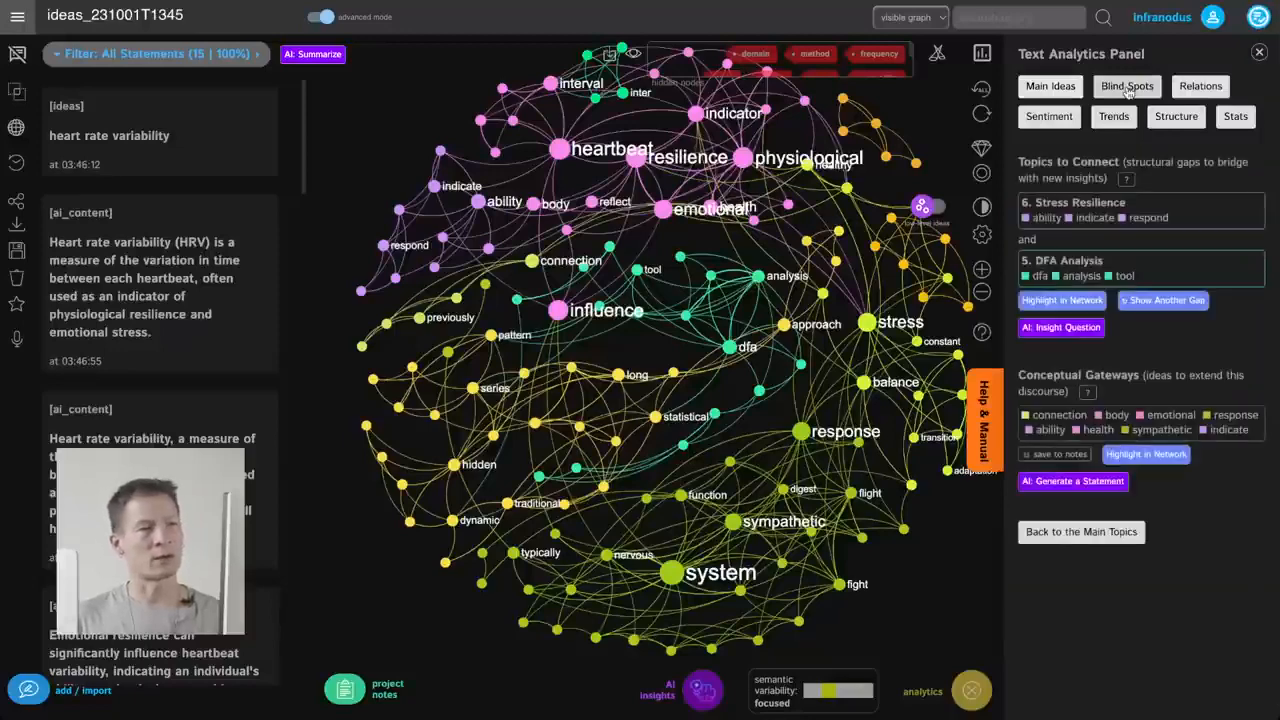
{"action": "left_click", "coordinate": [1066, 302]}
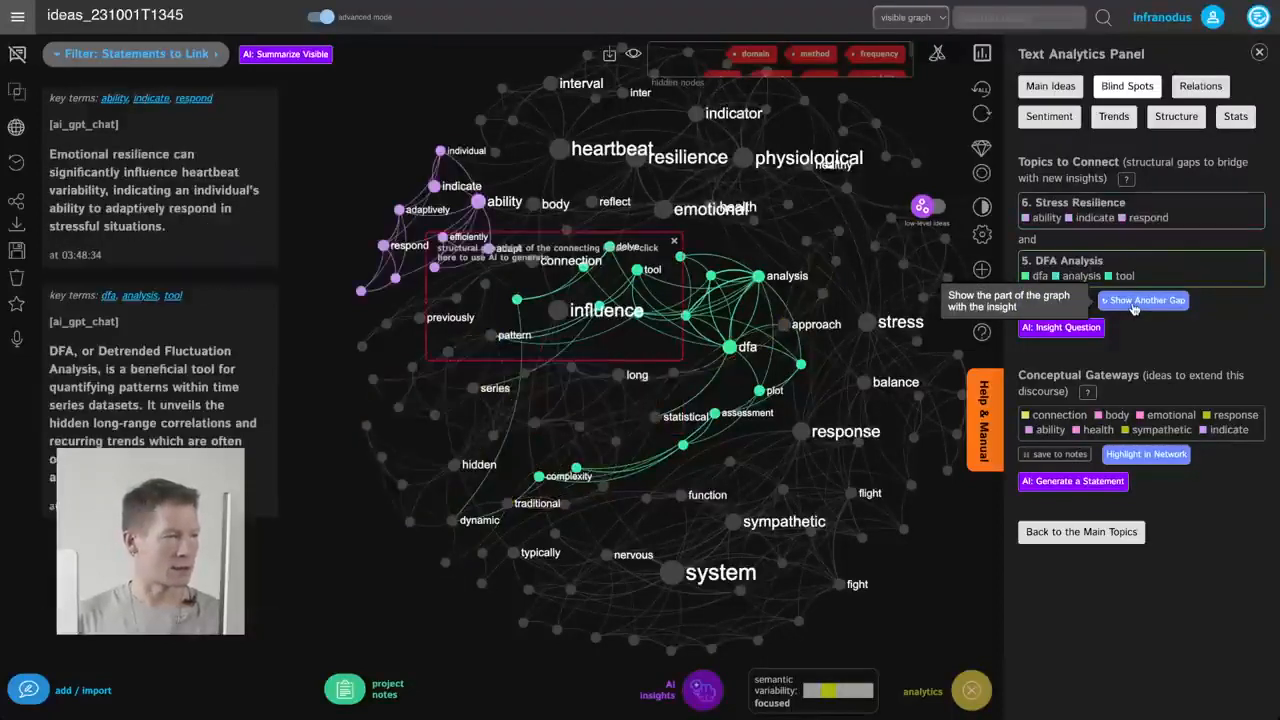
{"action": "left_click", "coordinate": [1133, 301]}
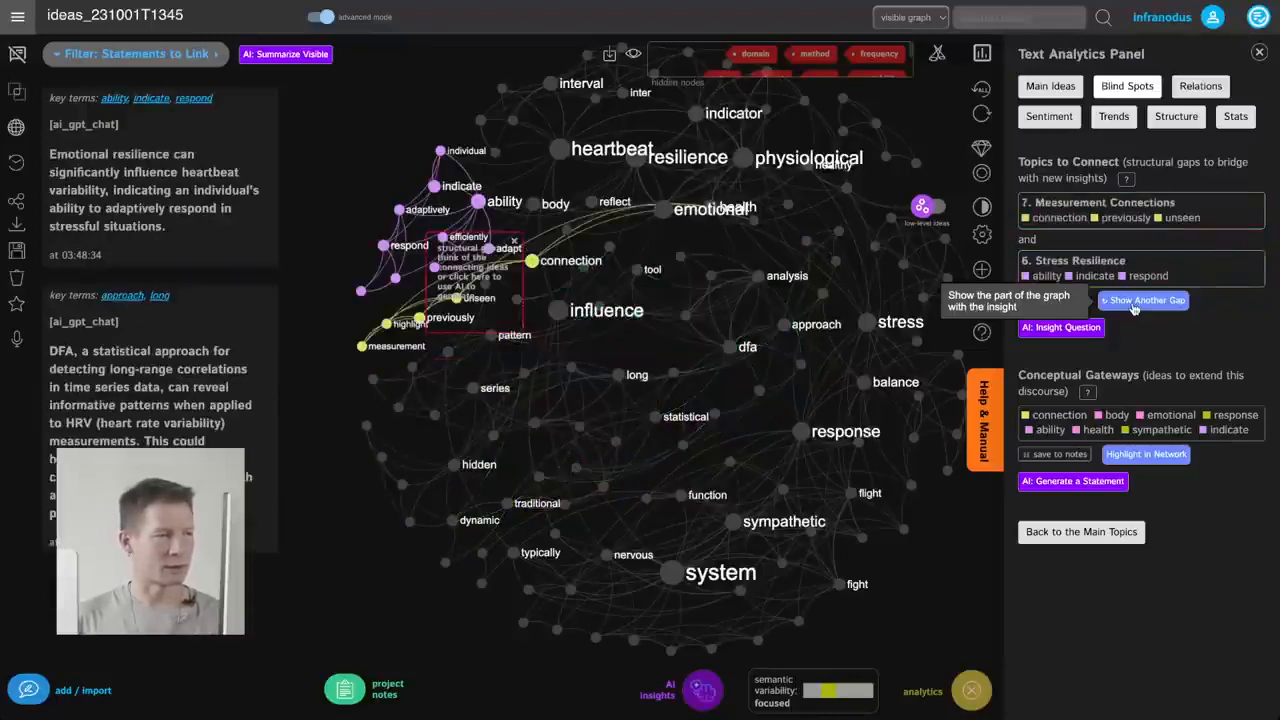
{"action": "left_click", "coordinate": [1133, 301]}
{"action": "left_click", "coordinate": [1133, 301]}
{"action": "left_click", "coordinate": [1134, 305]}
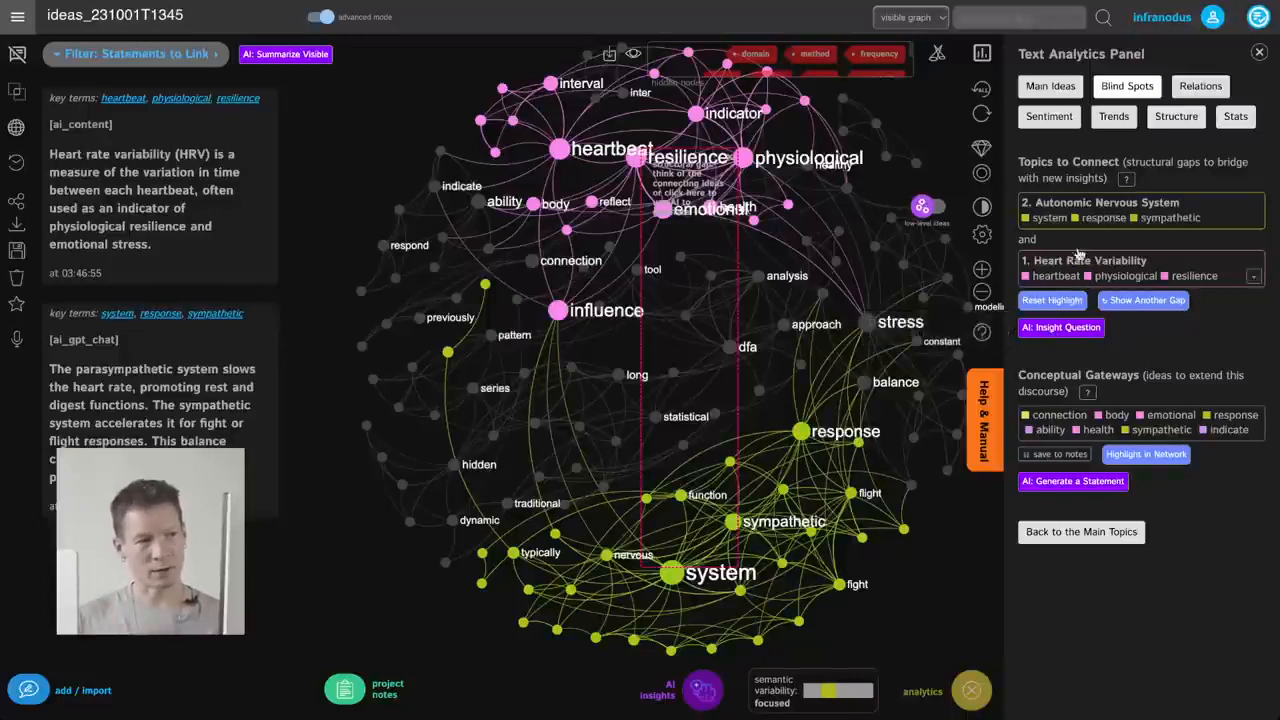
Generate an AI insight question bridging the highlighted gap, save it to the project notes, and close both windows
{"action": "left_click", "coordinate": [1065, 330]}
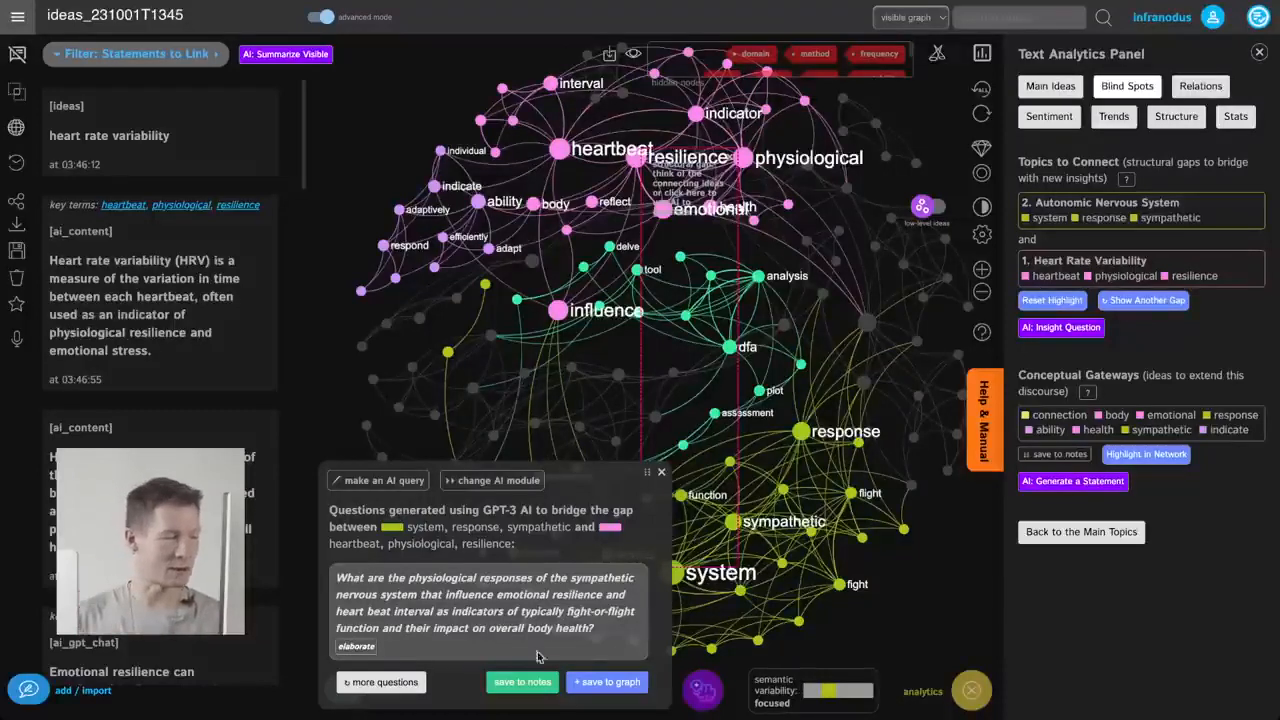
{"action": "left_click", "coordinate": [402, 629]}
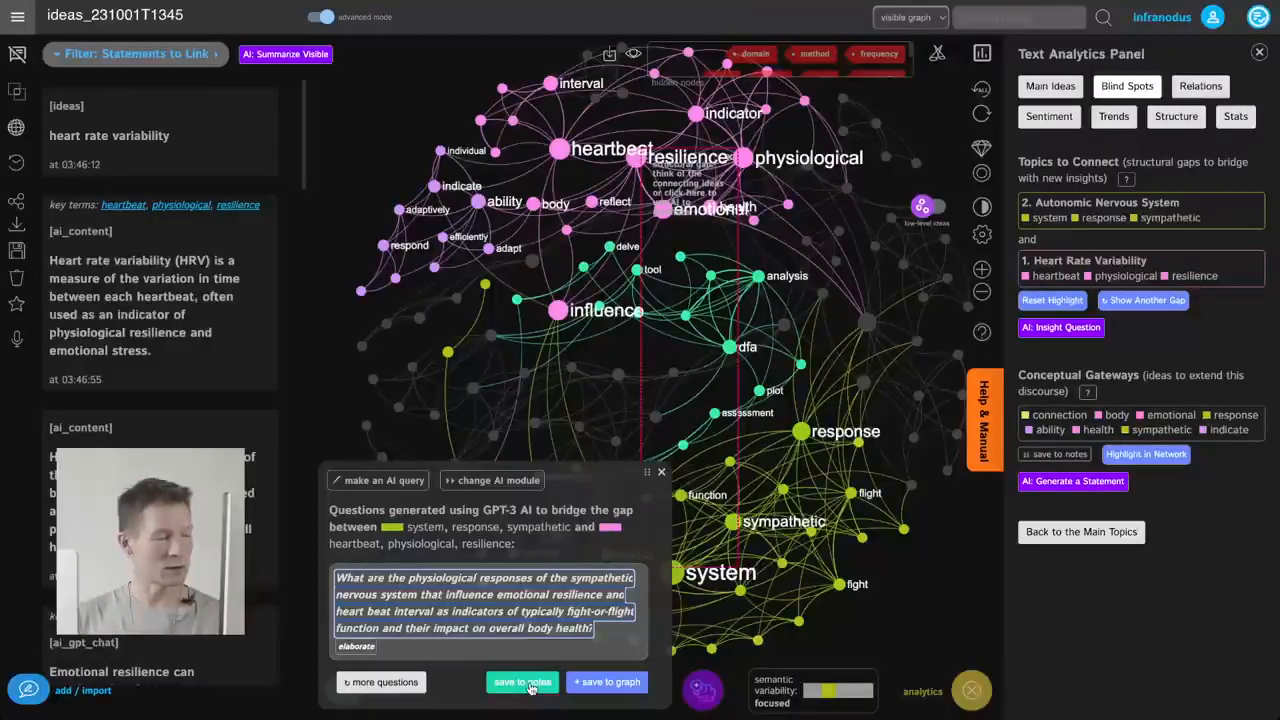
{"action": "left_click", "coordinate": [528, 683]}
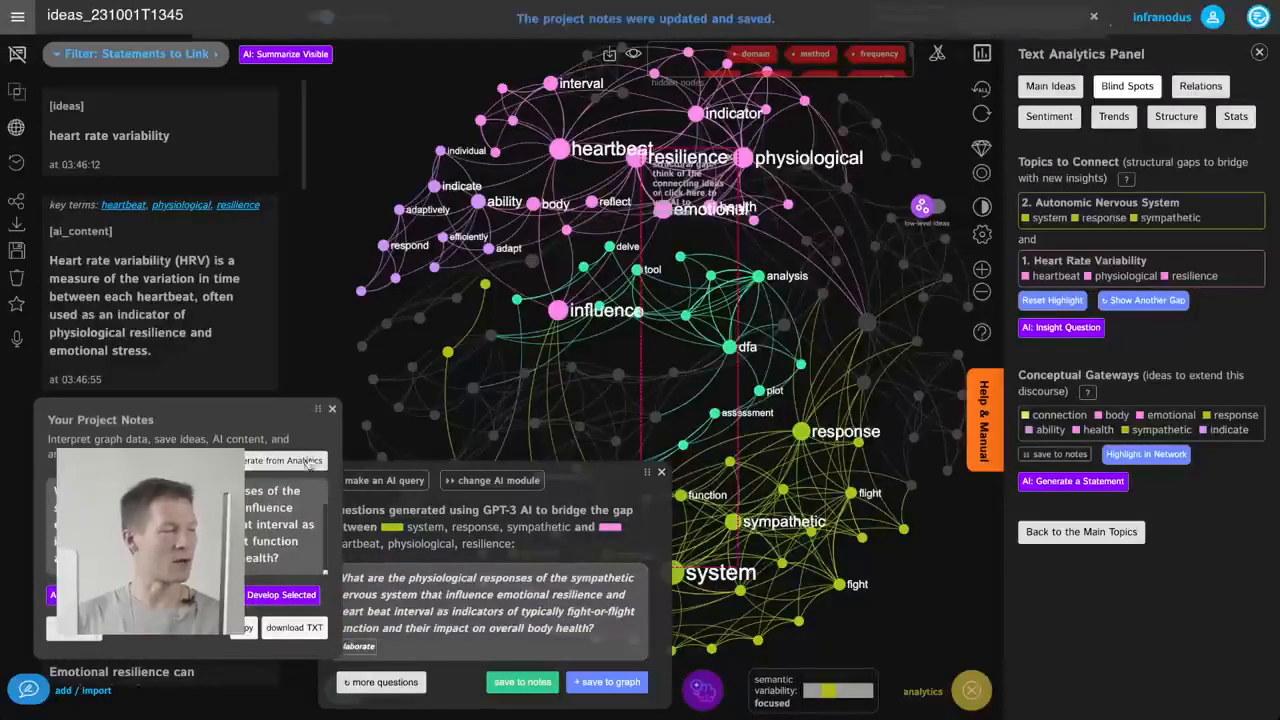
{"action": "left_click", "coordinate": [332, 410]}
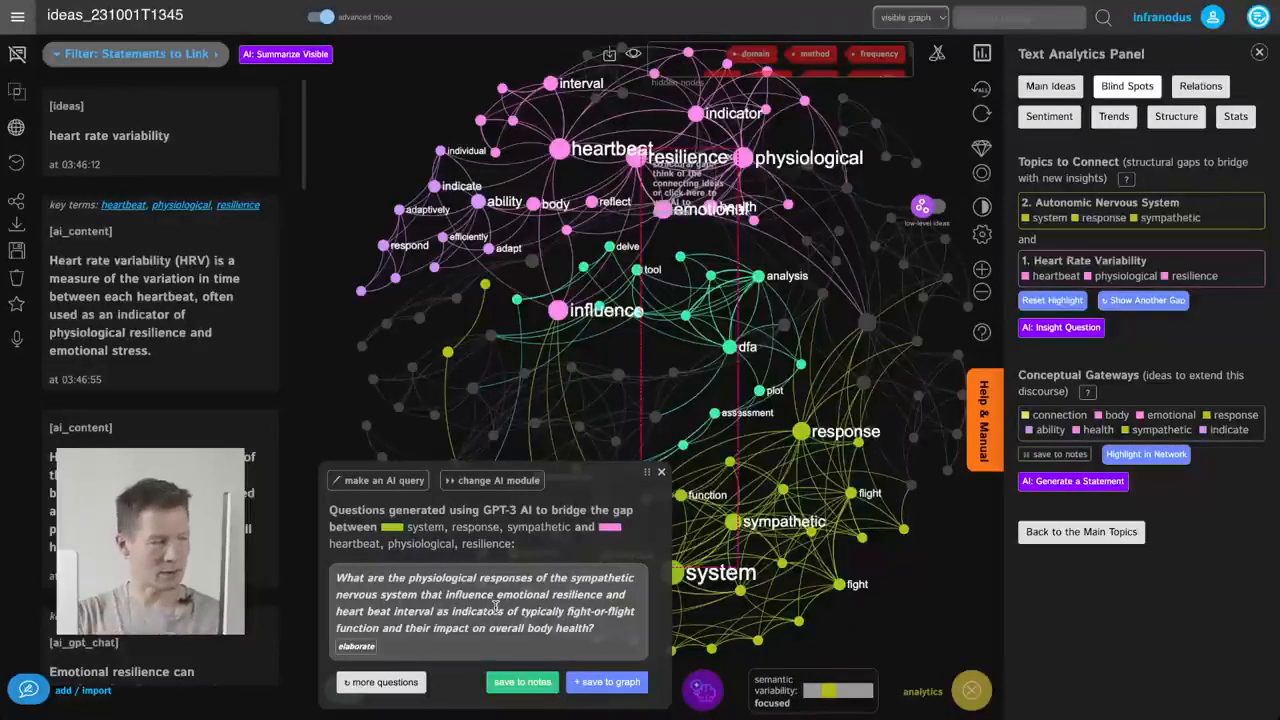
{"action": "left_click", "coordinate": [662, 471]}
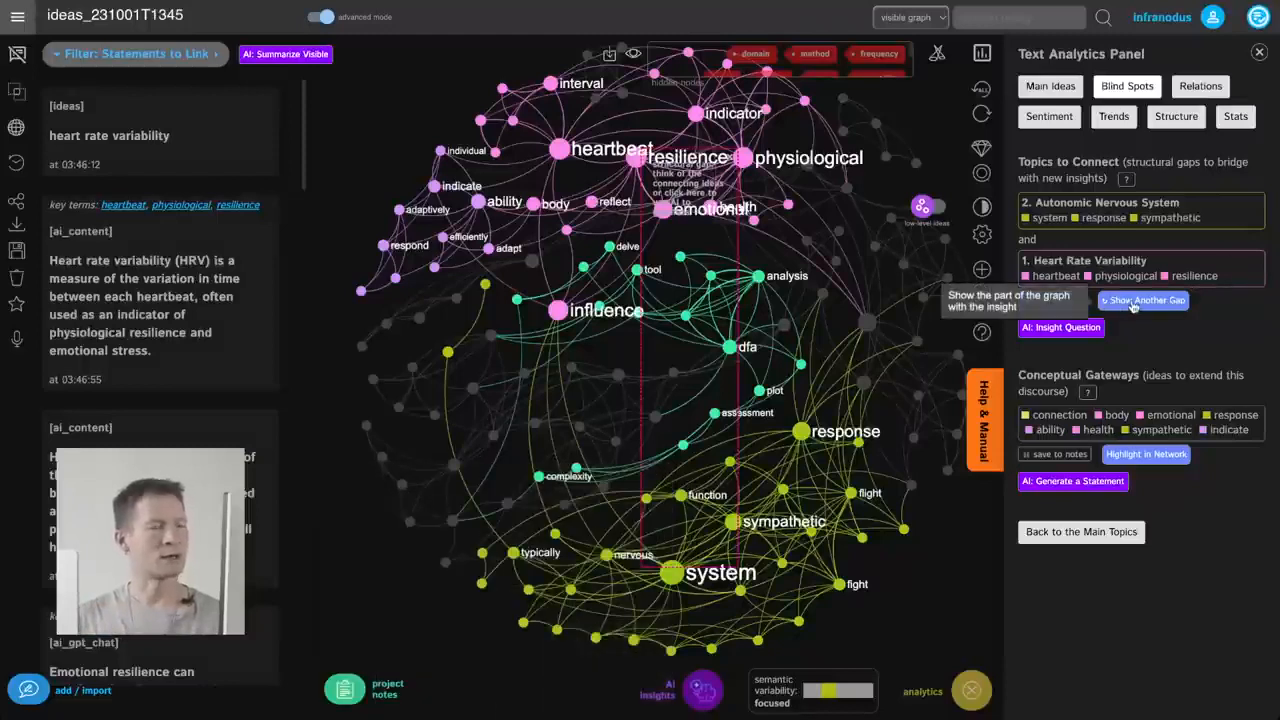
Show the high-level idea labels and advance to the structural gap between Data Analytics and Stress Adaptation
{"action": "left_click", "coordinate": [1133, 306]}
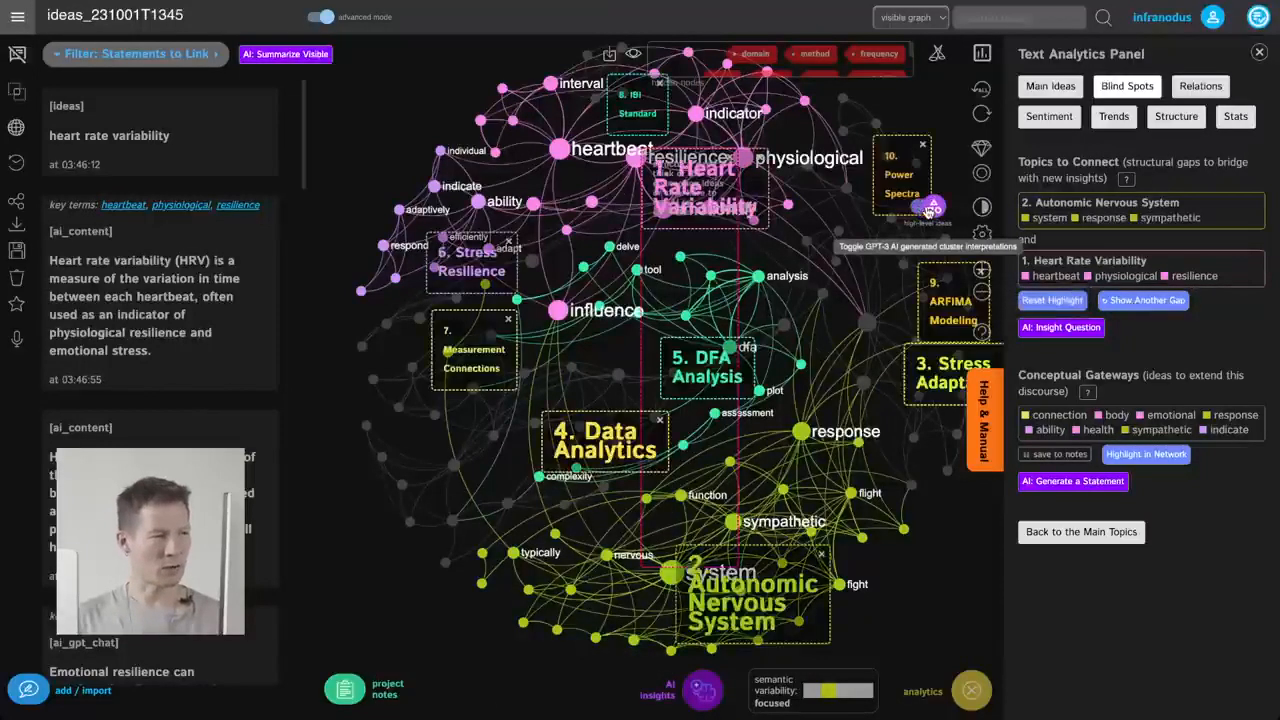
{"action": "left_click", "coordinate": [1130, 302]}
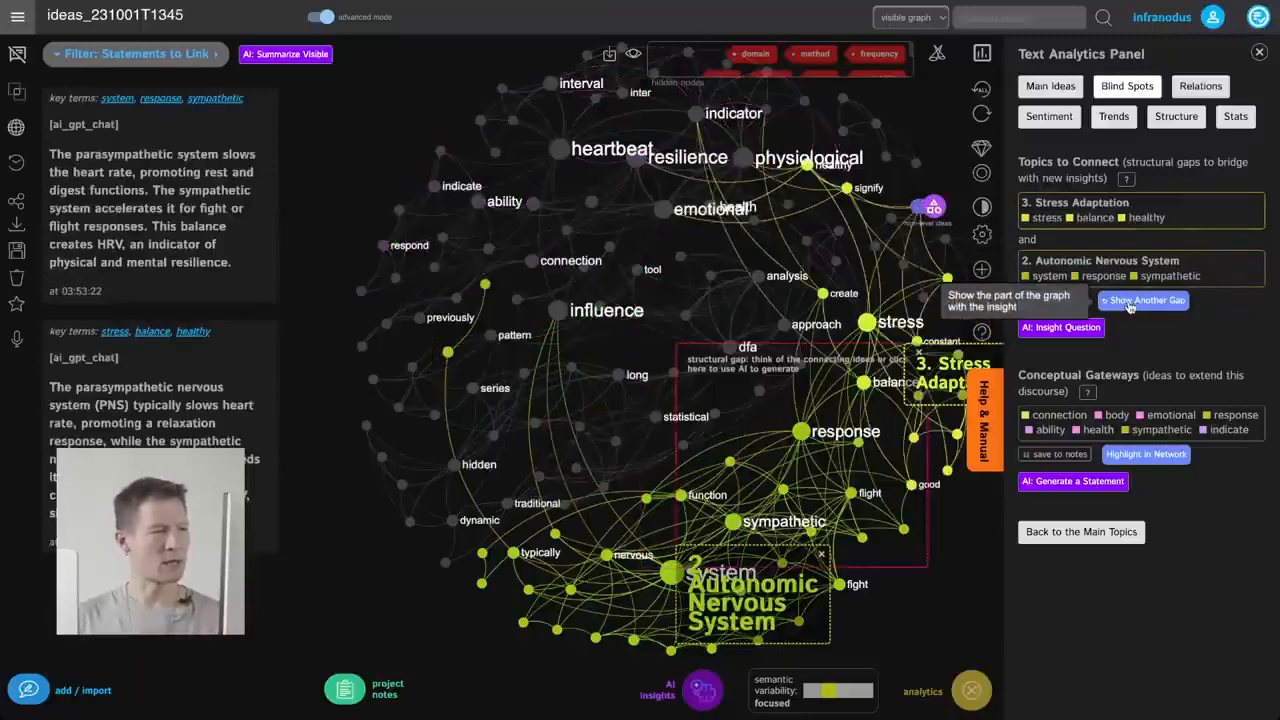
{"action": "left_click", "coordinate": [1130, 302]}
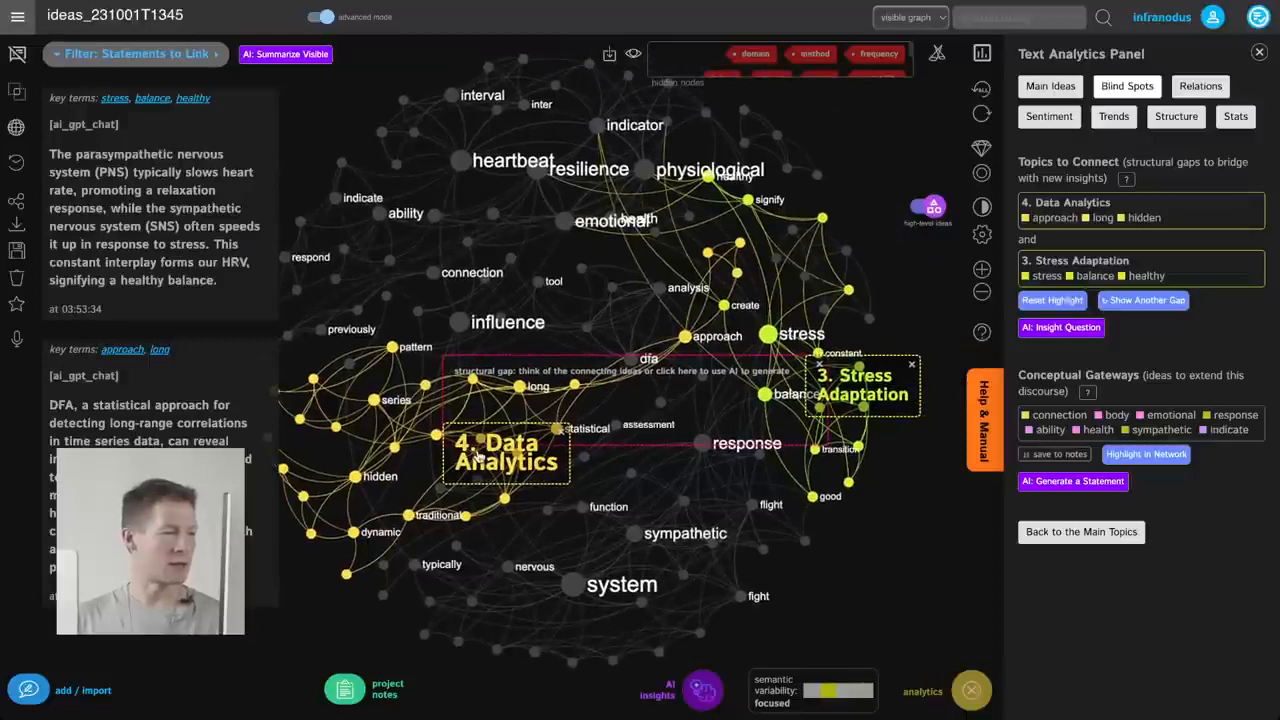
Generate alternative AI insight questions for this gap and save to notes the one about a "dynamic pattern of stress and balance"
{"action": "left_click", "coordinate": [1073, 331]}
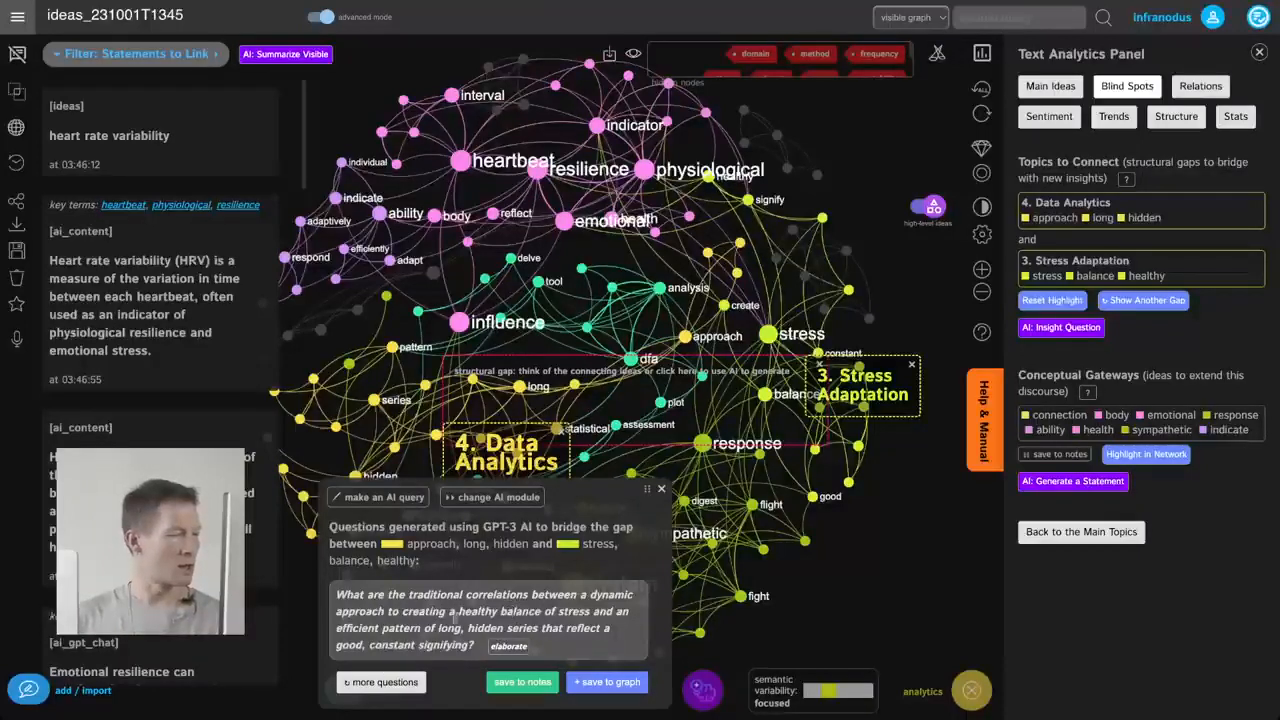
{"action": "left_click", "coordinate": [388, 682]}
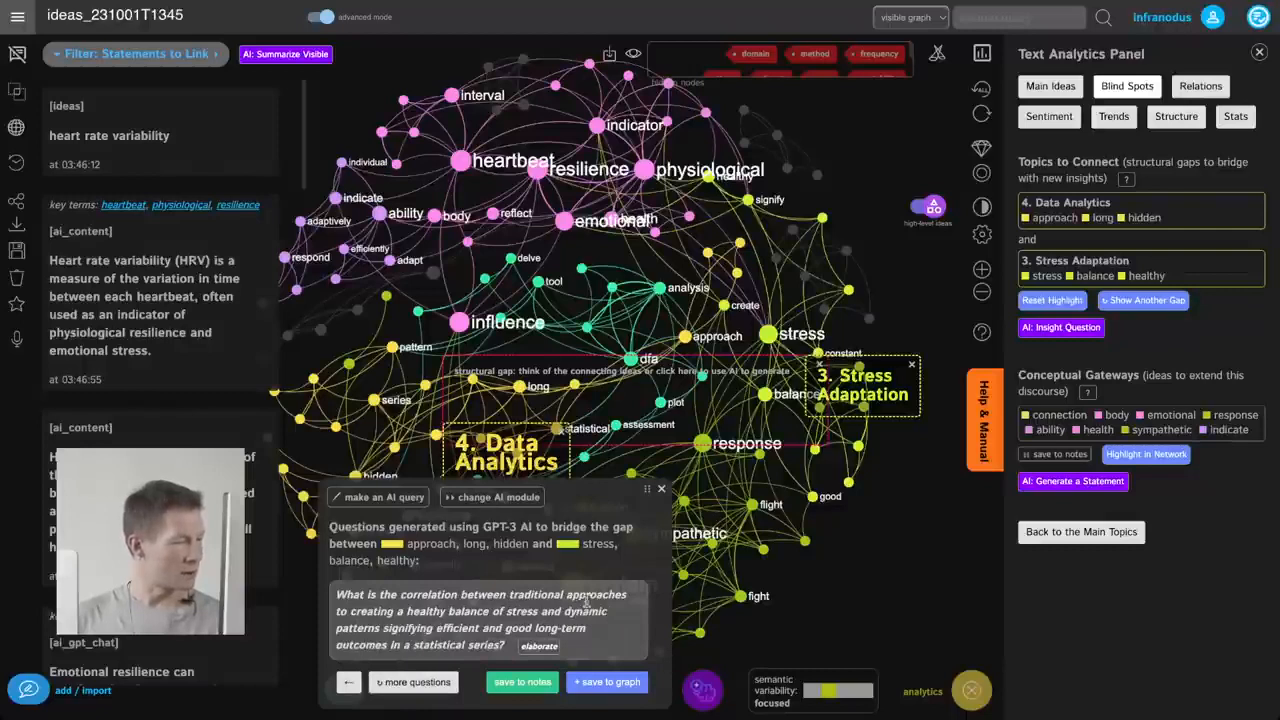
{"action": "left_click", "coordinate": [414, 682]}
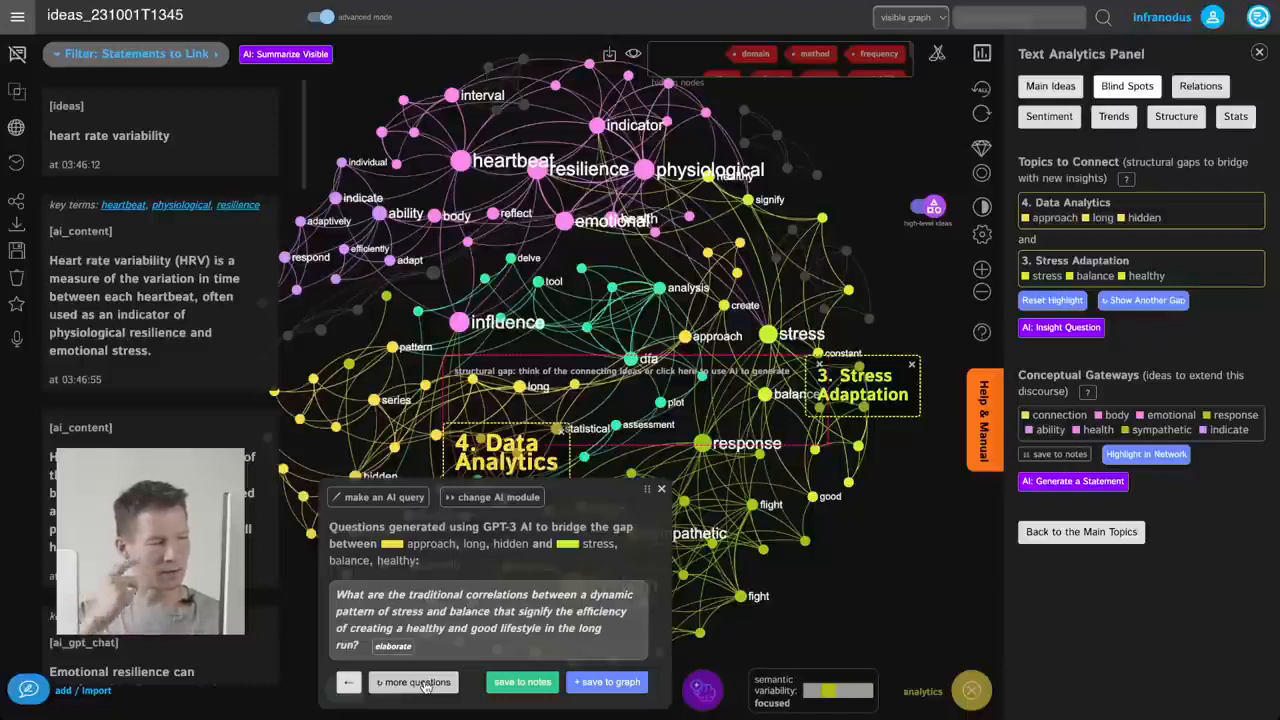
{"action": "left_click", "coordinate": [402, 612]}
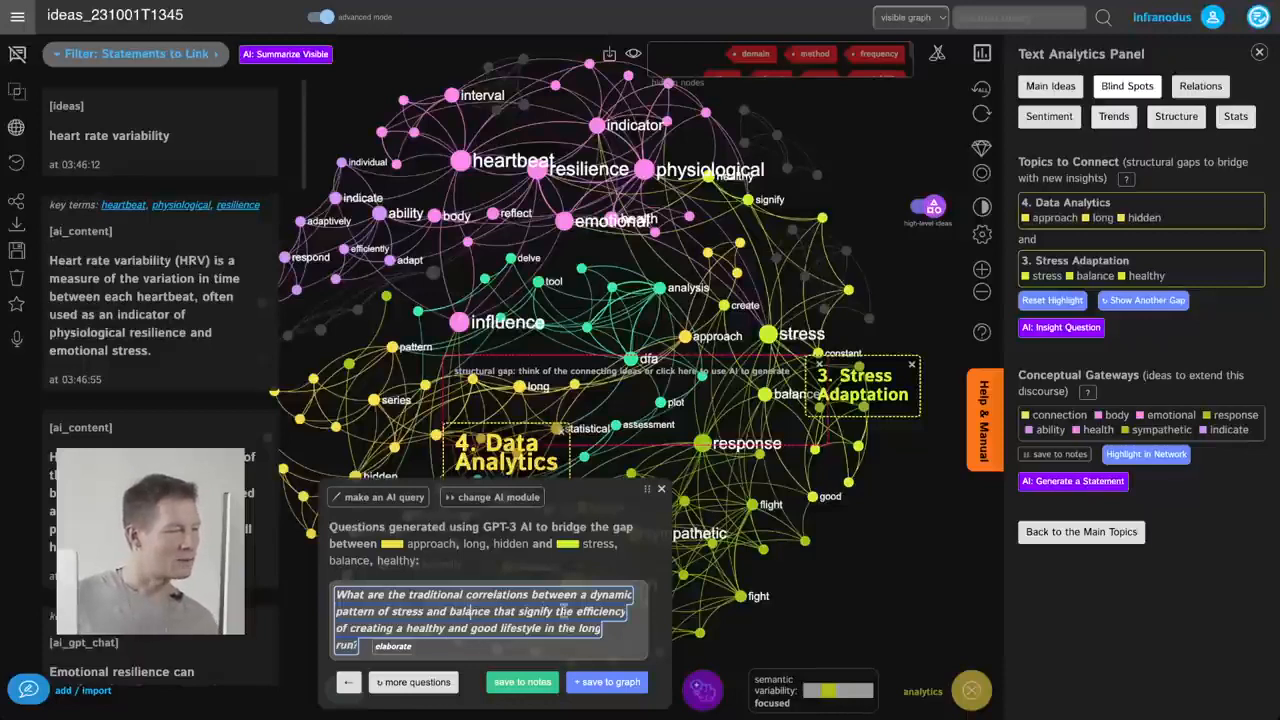
{"action": "left_click", "coordinate": [518, 683]}
Elaborate on the saved question with GPT4 Chat, save the response to the notes and graph, and close the open windows
{"action": "left_click", "coordinate": [392, 655]}
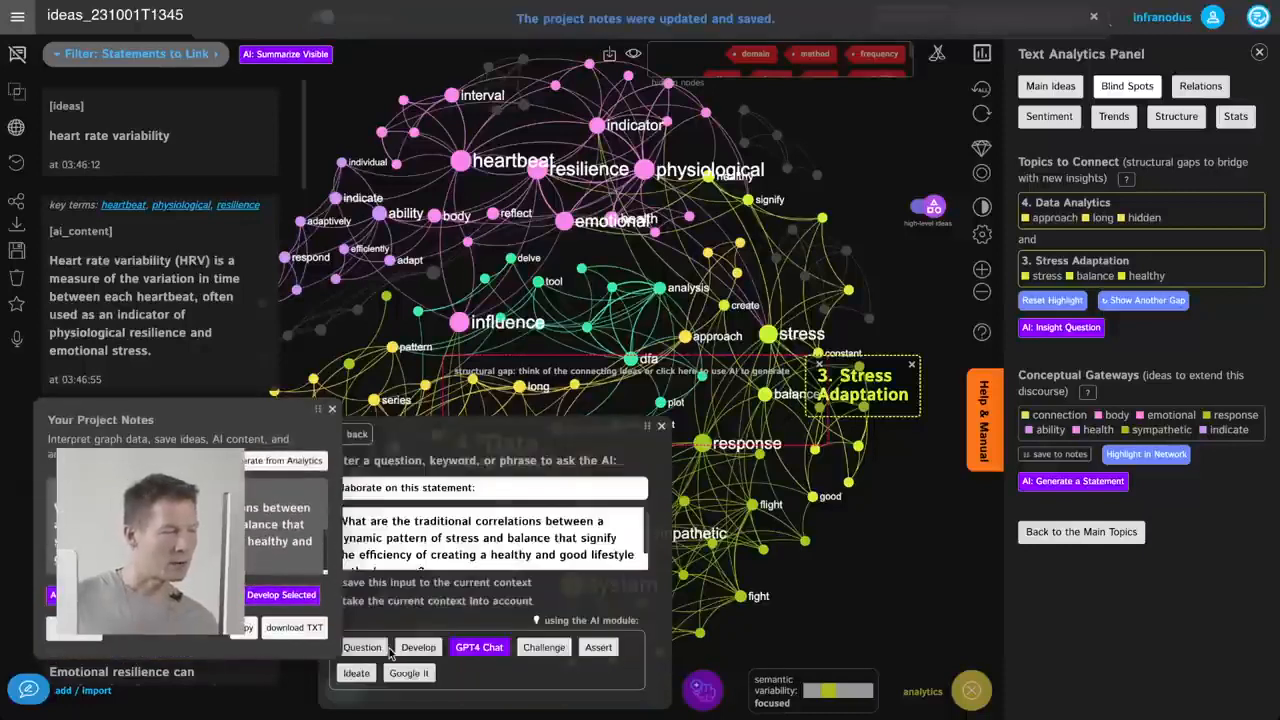
{"action": "left_click", "coordinate": [479, 647]}
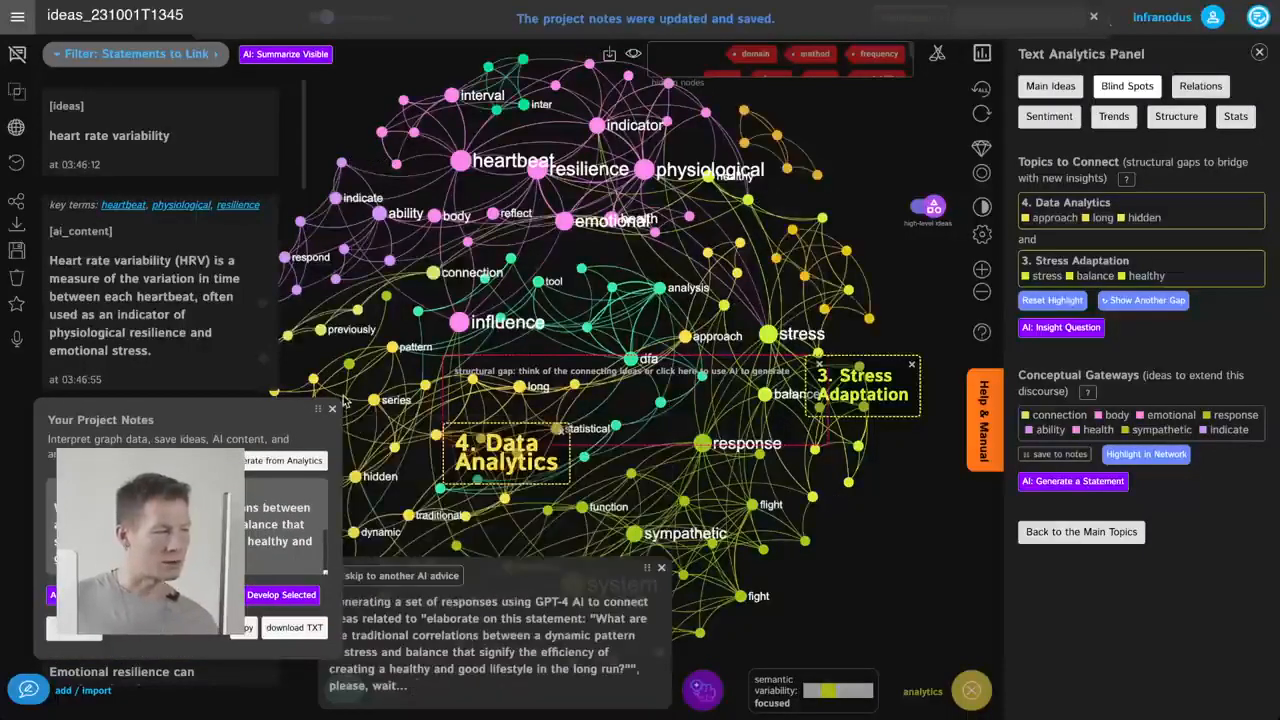
{"action": "left_click", "coordinate": [329, 410]}
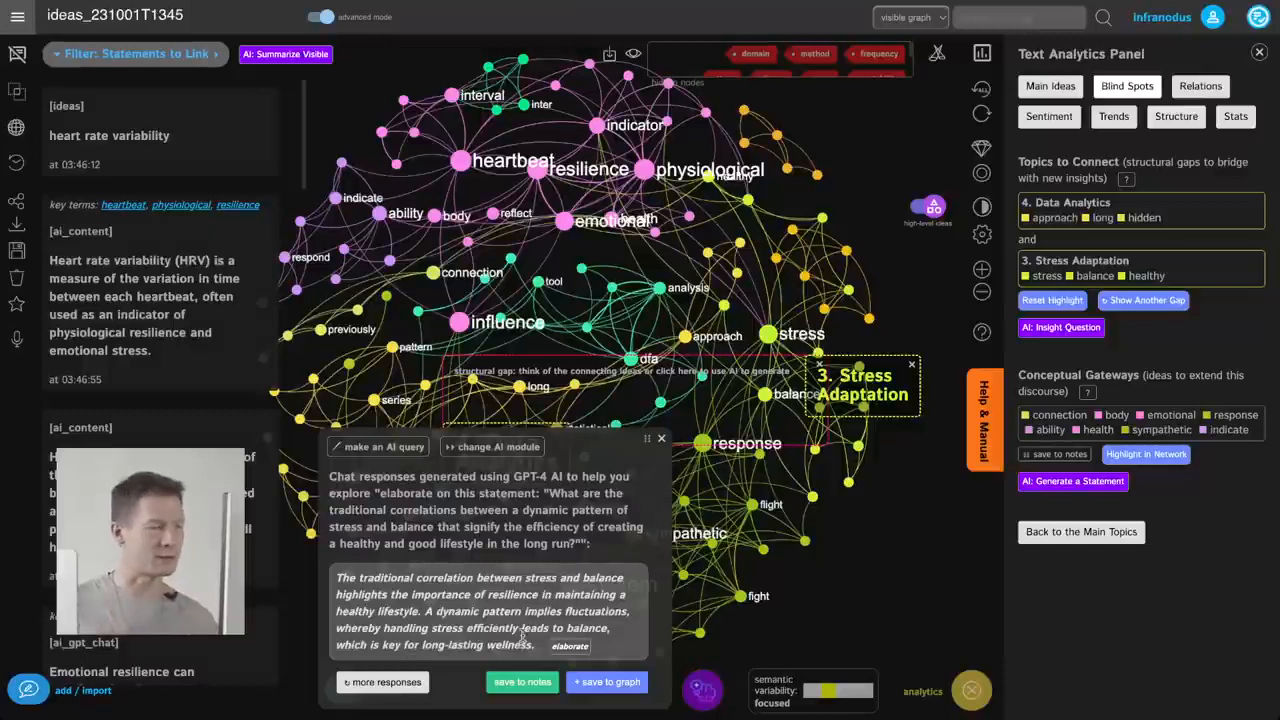
{"action": "left_click", "coordinate": [622, 682]}
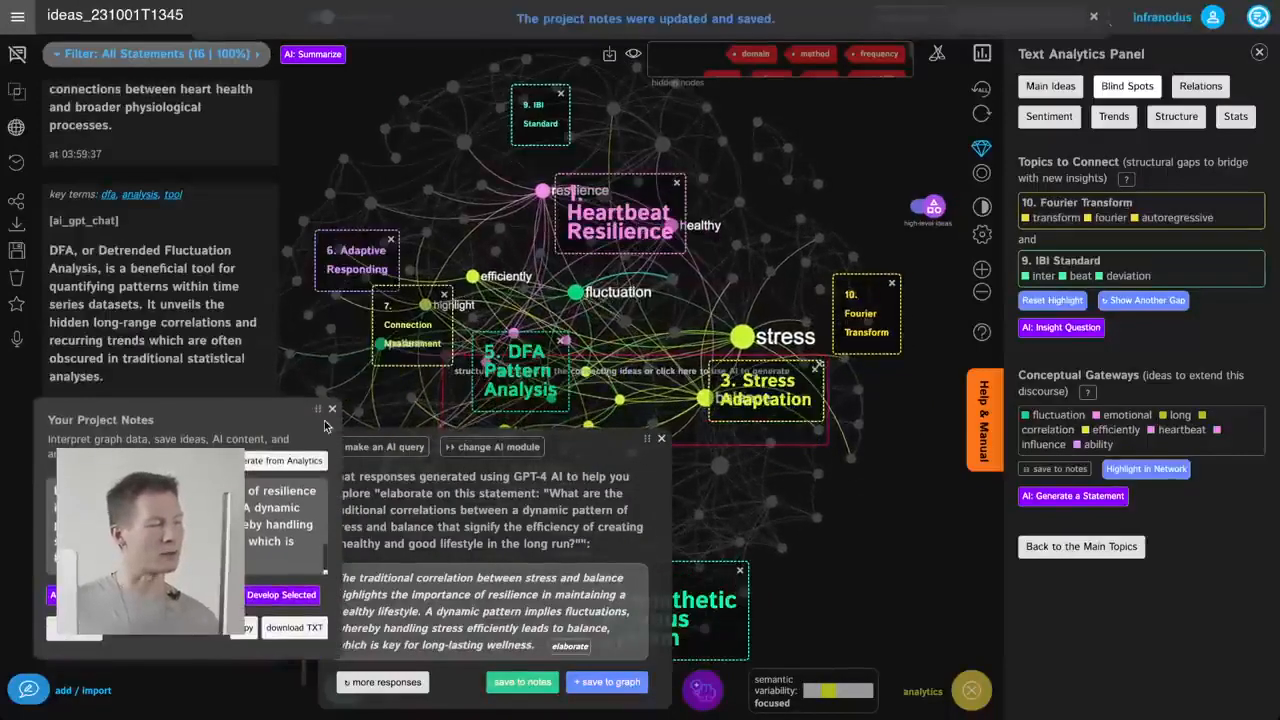
{"action": "left_click", "coordinate": [660, 440]}
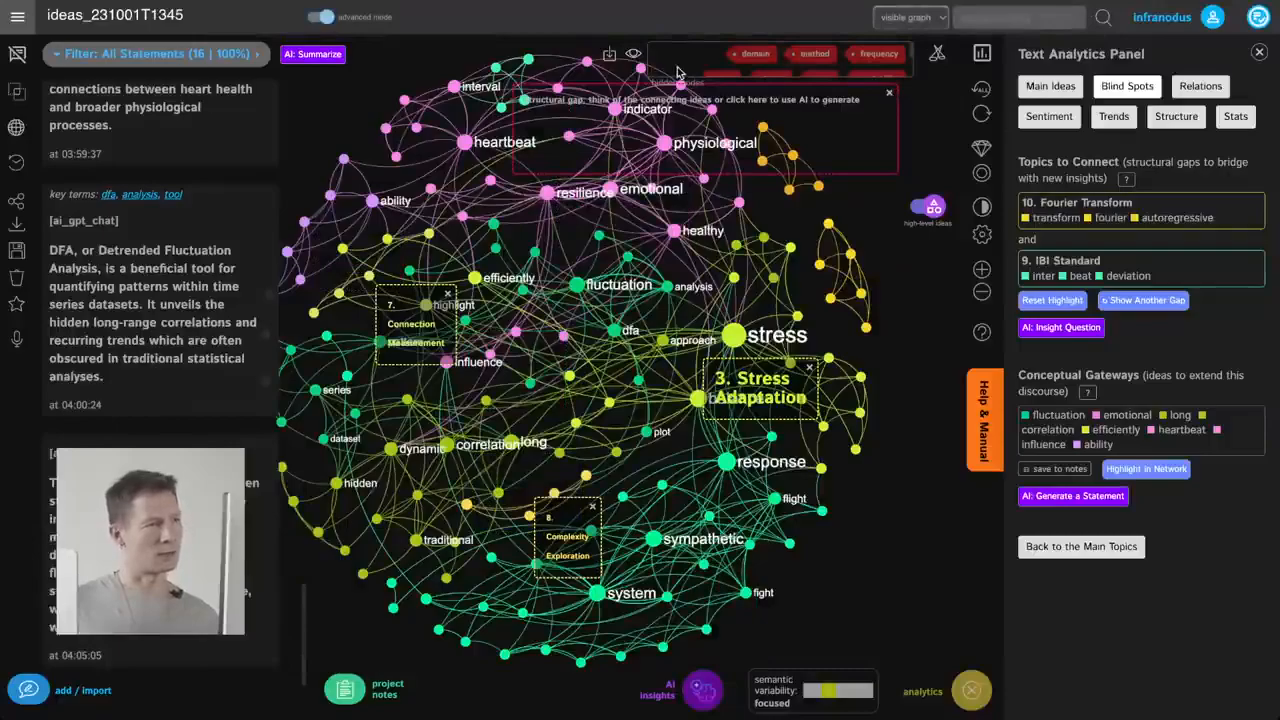
Restore the hidden concepts with the gap highlight reset, and hide the statements list
{"action": "left_click", "coordinate": [632, 55]}
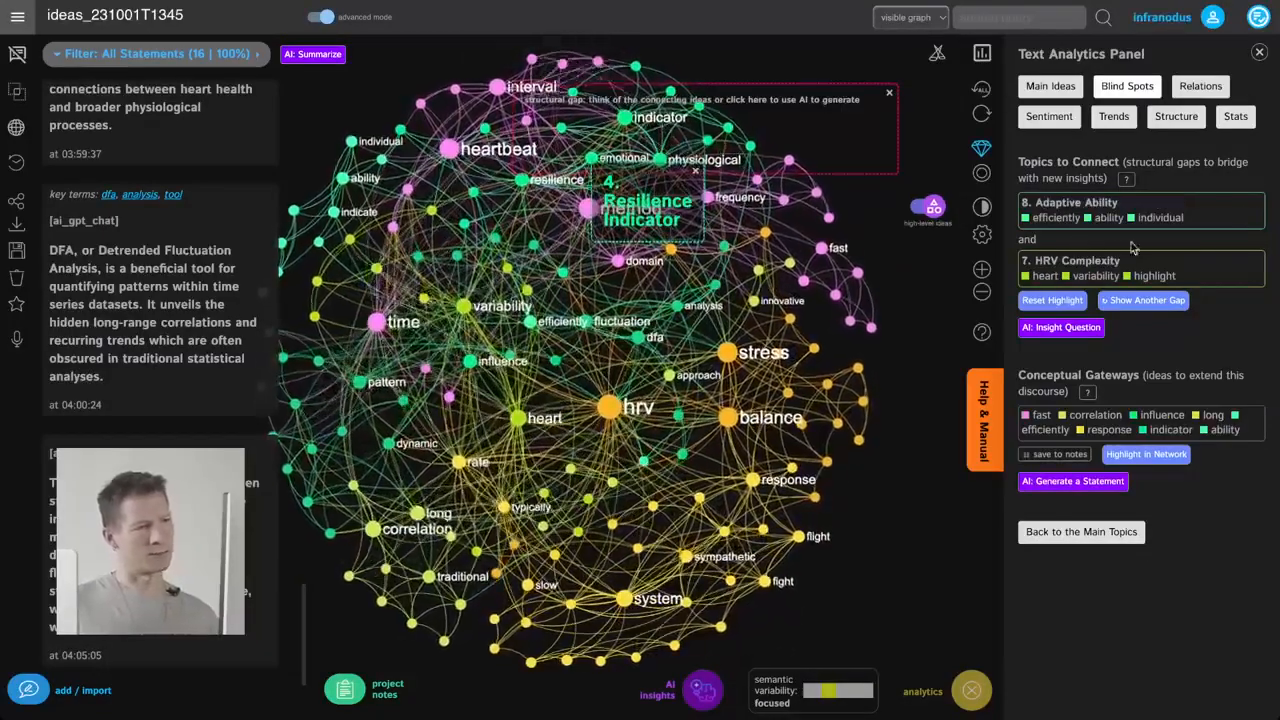
{"action": "left_click", "coordinate": [1049, 301]}
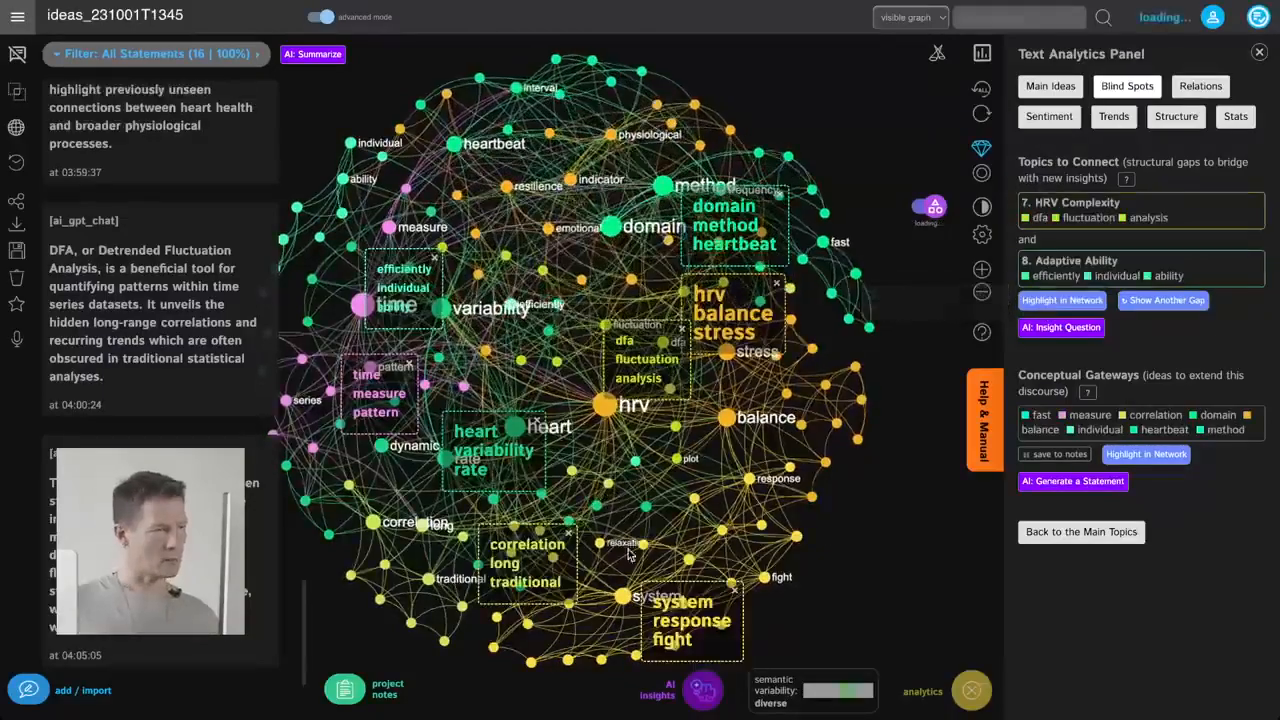
{"action": "left_click", "coordinate": [16, 57]}
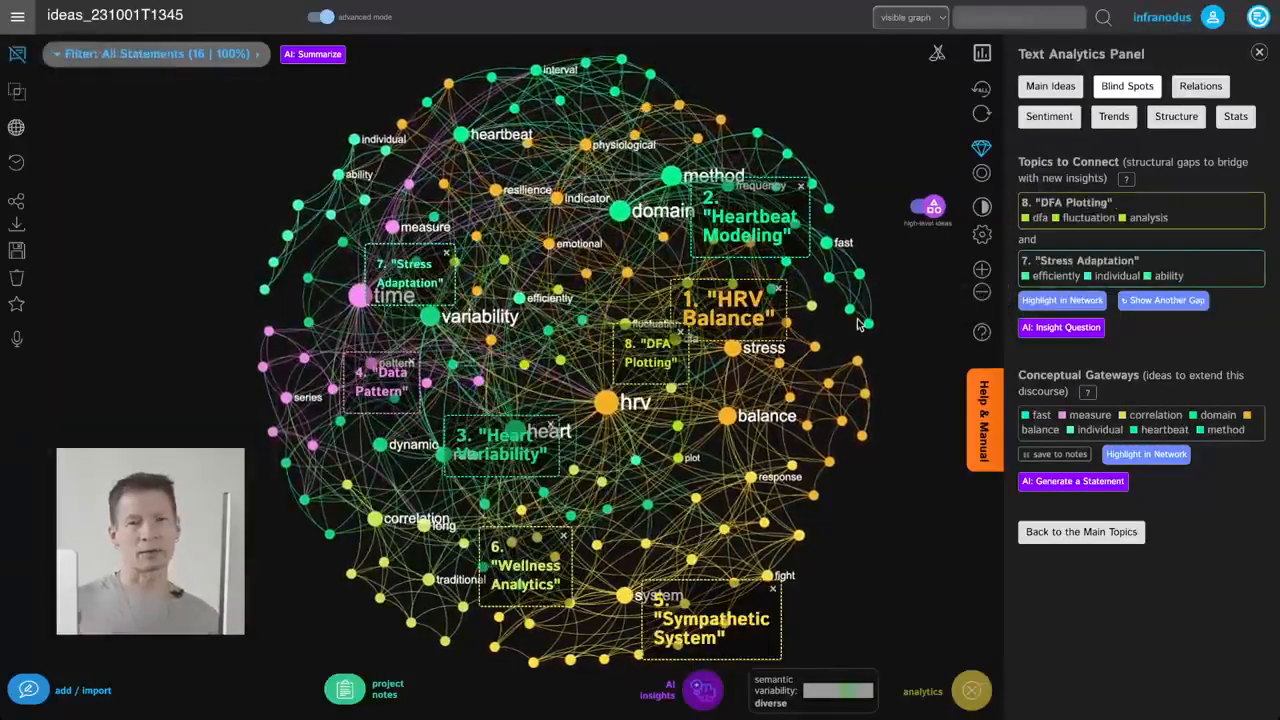
Toggle the high-level idea labels to compare the graph with and without them, leaving them switched off
{"action": "left_click", "coordinate": [923, 208]}
{"action": "left_click_drag", "start_coordinate": [492, 452], "coordinate": [534, 452]}
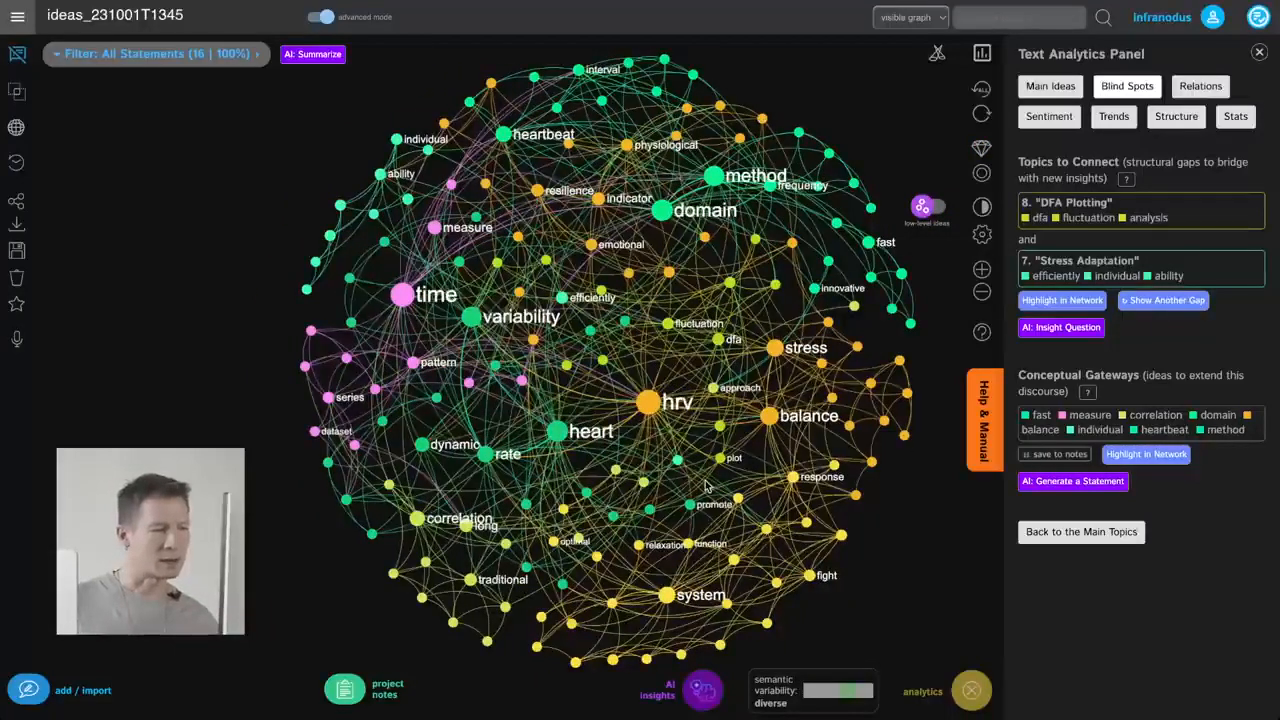
{"action": "mouse_move", "coordinate": [597, 364]}
{"action": "left_mouse_down"}
{"action": "mouse_move", "coordinate": [659, 362]}
{"action": "mouse_move", "coordinate": [617, 363]}
{"action": "left_mouse_up"}
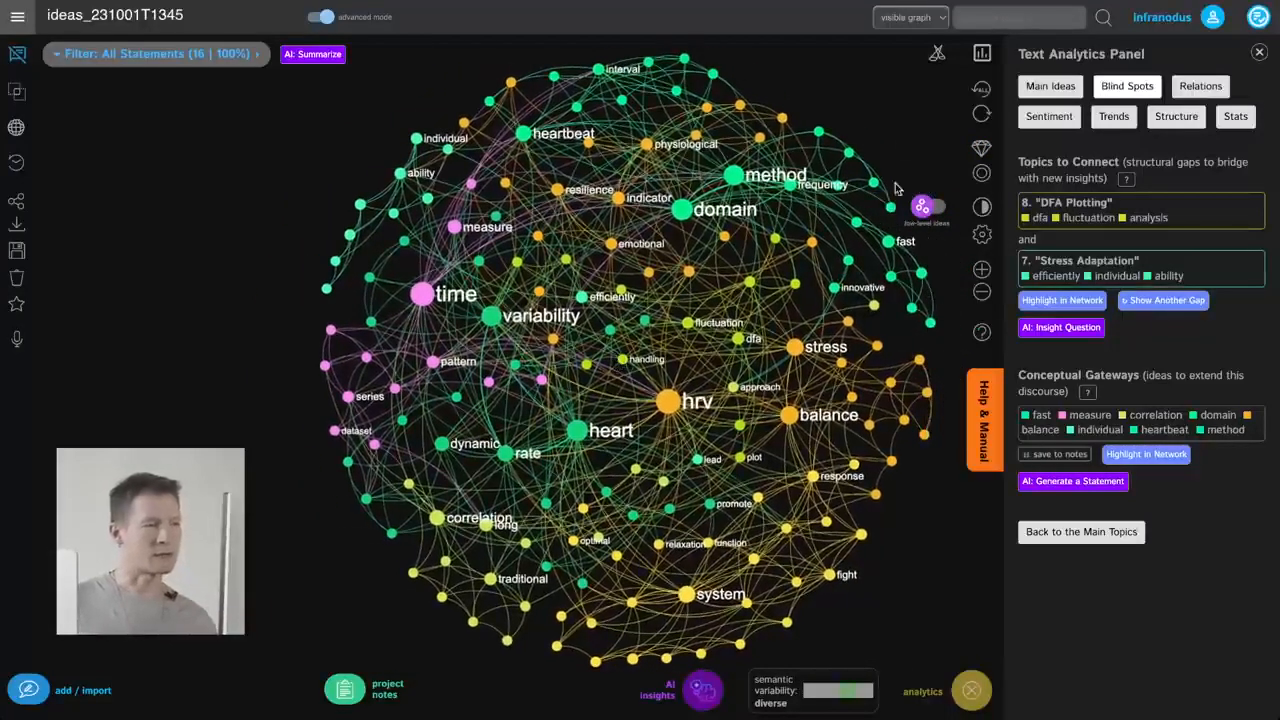
{"action": "left_click", "coordinate": [925, 207]}
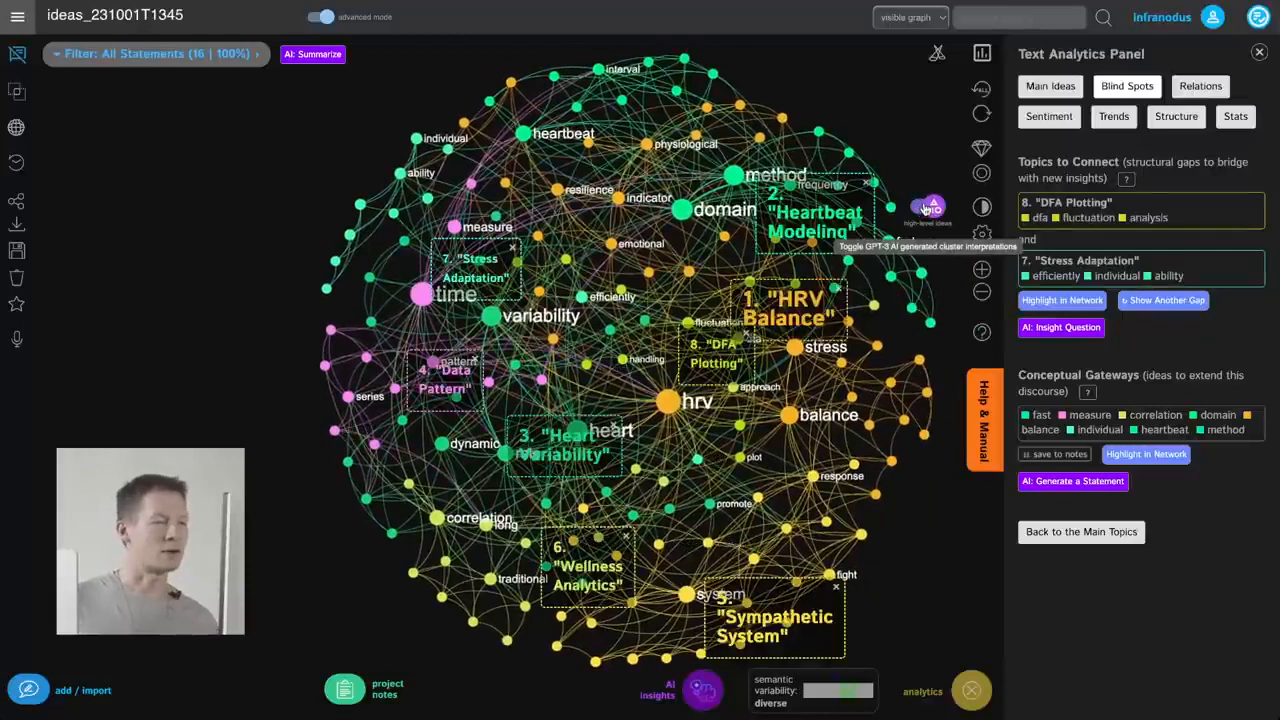
{"action": "left_click", "coordinate": [926, 207]}
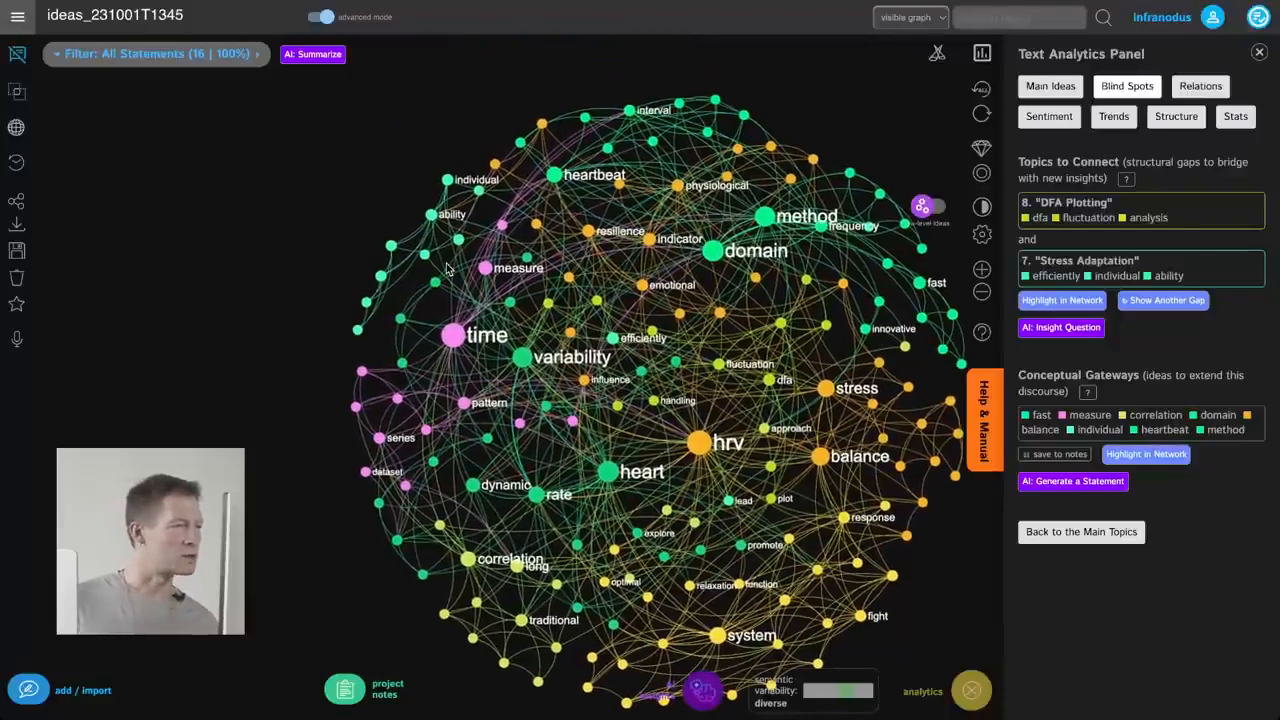
Select the peripheral concepts ability, individual, adaptively and respond, with the statement containing them displayed
{"action": "scroll", "coordinate": [448, 270], "scroll_direction": "up", "scroll_amount": 2}
{"action": "scroll", "coordinate": [465, 262], "scroll_direction": "up", "scroll_amount": 3}
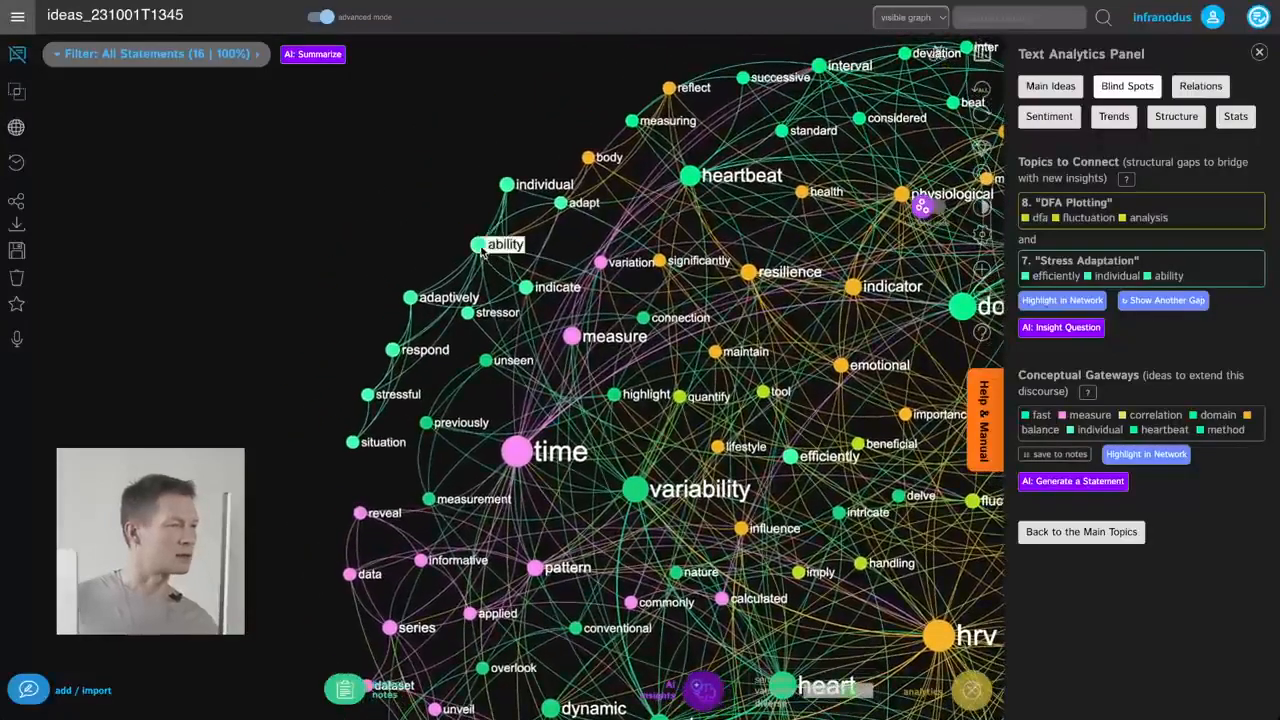
{"action": "left_click", "coordinate": [479, 247]}
{"action": "left_click", "coordinate": [507, 185]}
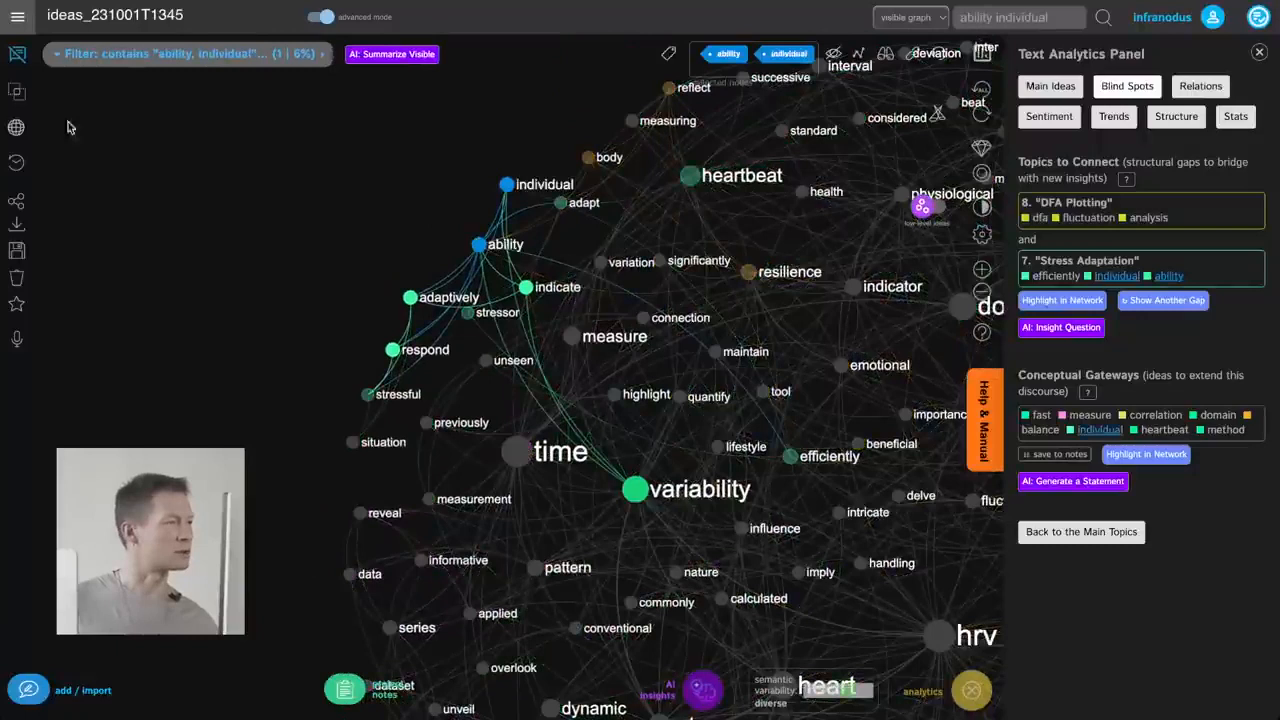
{"action": "left_click", "coordinate": [18, 57]}
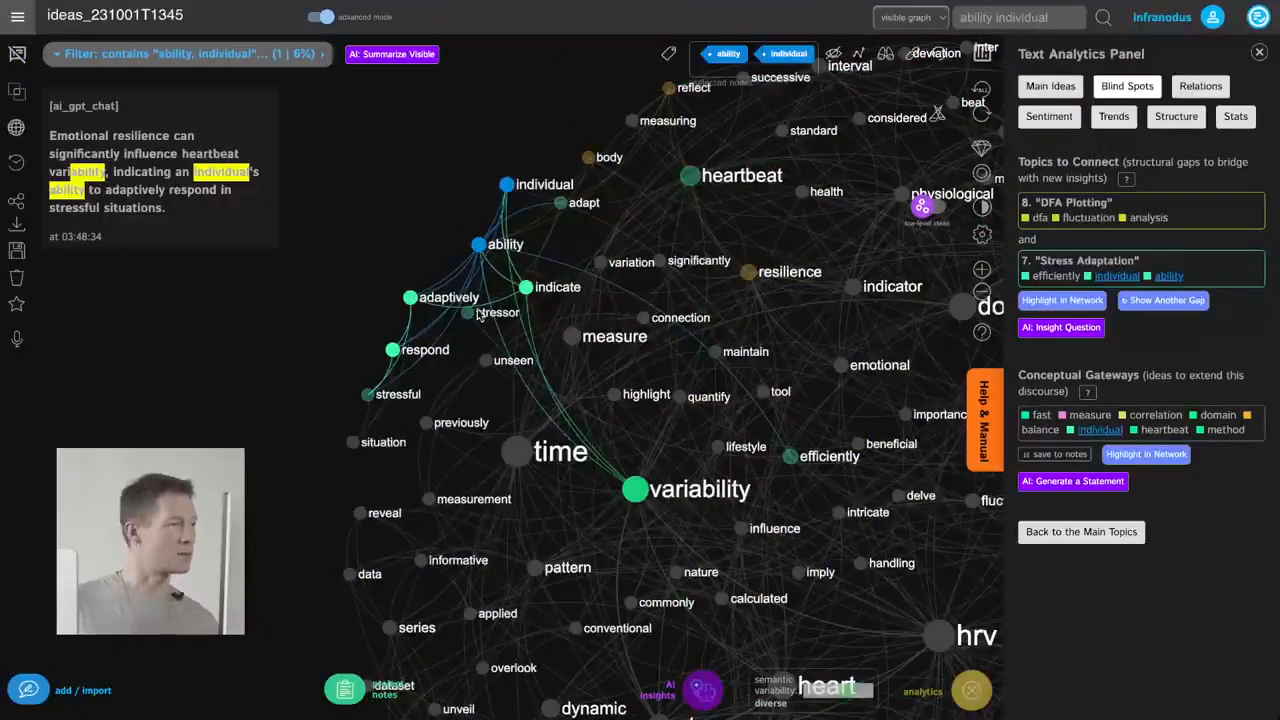
{"action": "left_click", "coordinate": [405, 298]}
{"action": "left_click", "coordinate": [391, 352]}
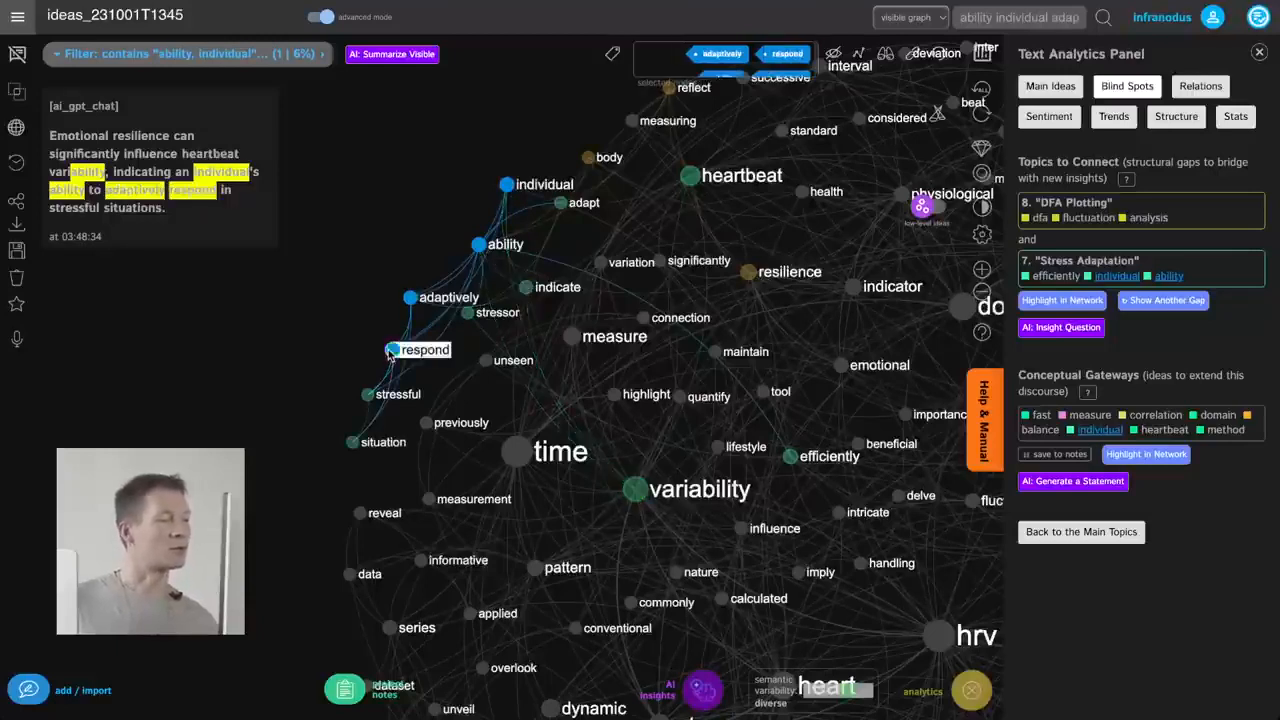
Generate GPT4 Chat content for the four selected concepts without the current context, and browse two alternative responses
{"action": "left_click", "coordinate": [704, 686]}
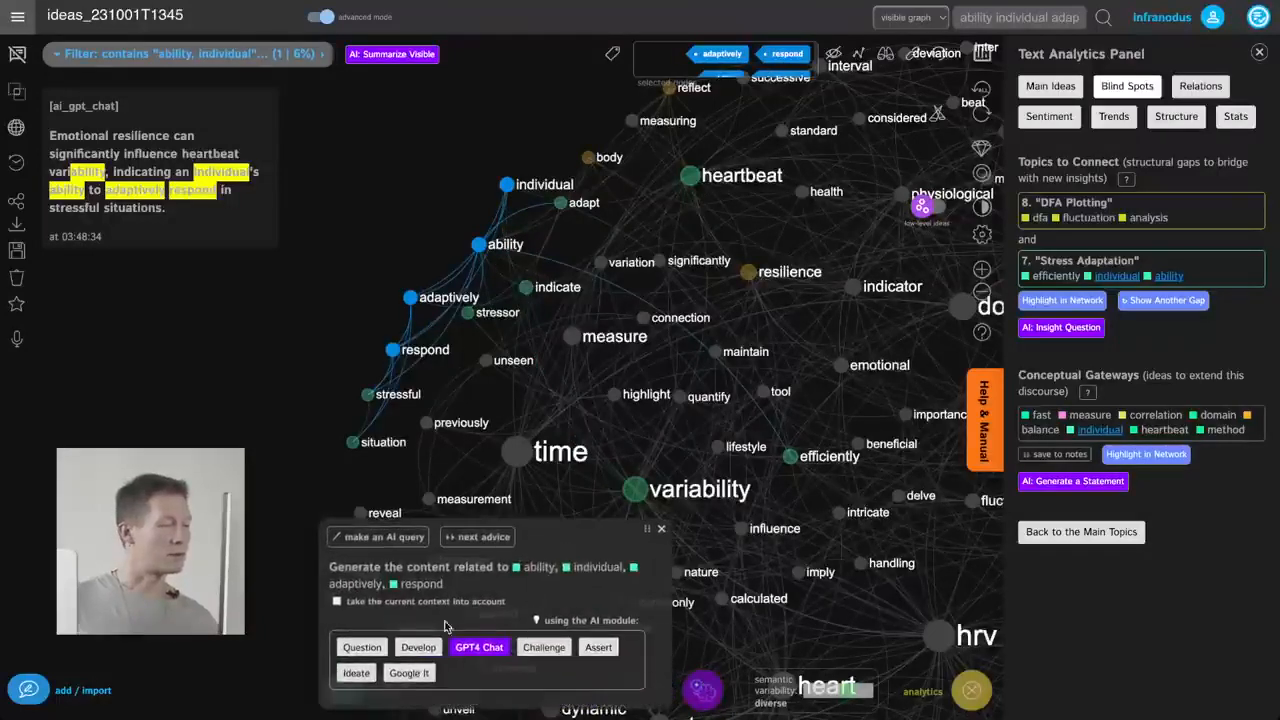
{"action": "left_click", "coordinate": [479, 648]}
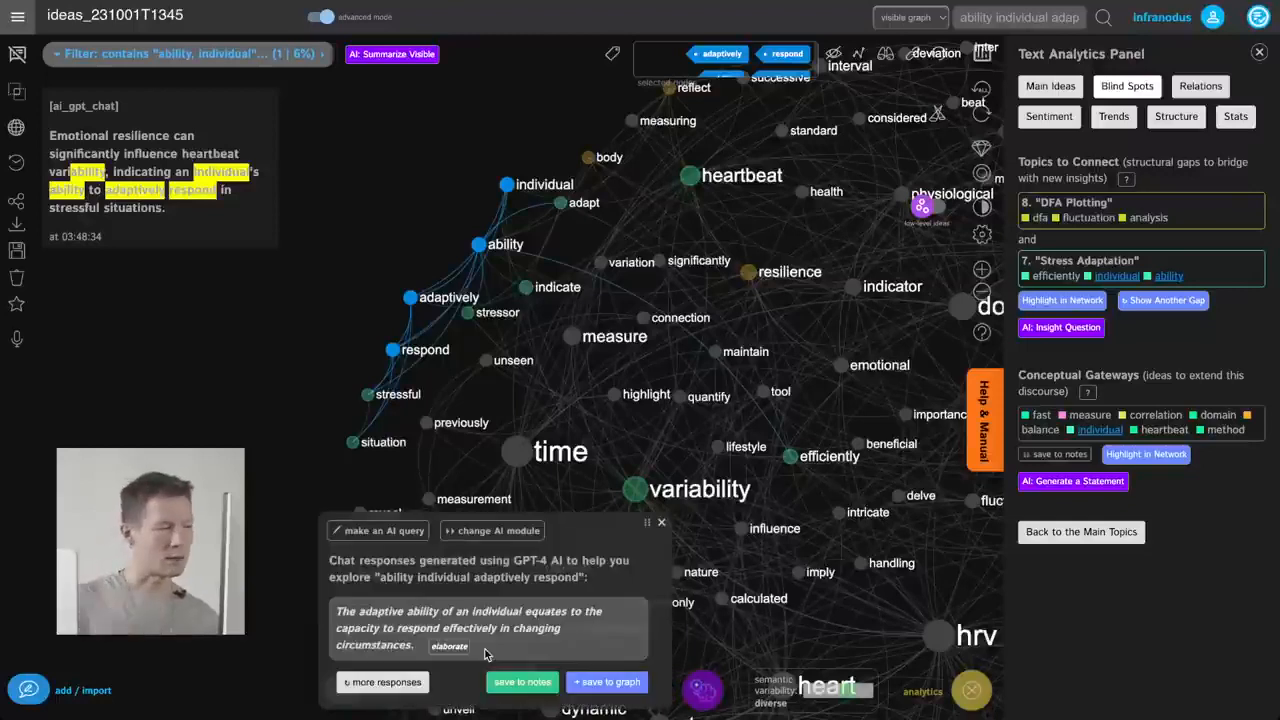
{"action": "left_click", "coordinate": [450, 646]}
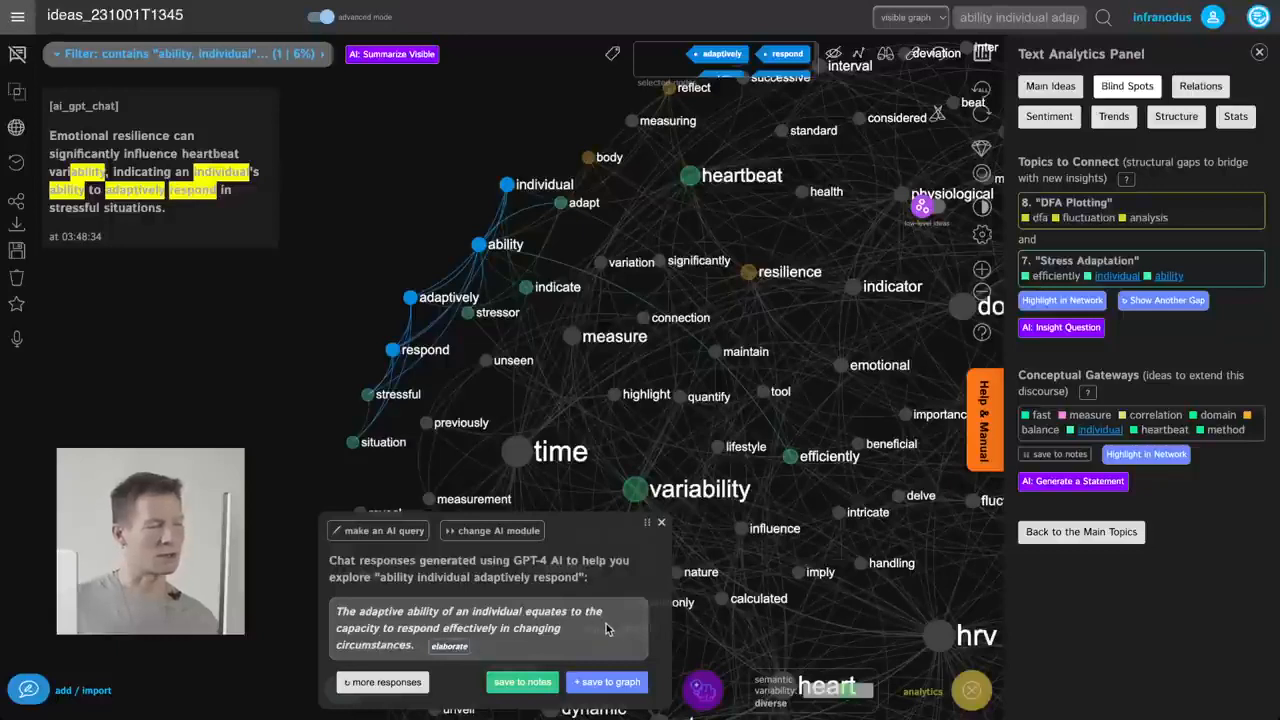
{"action": "left_click", "coordinate": [405, 682]}
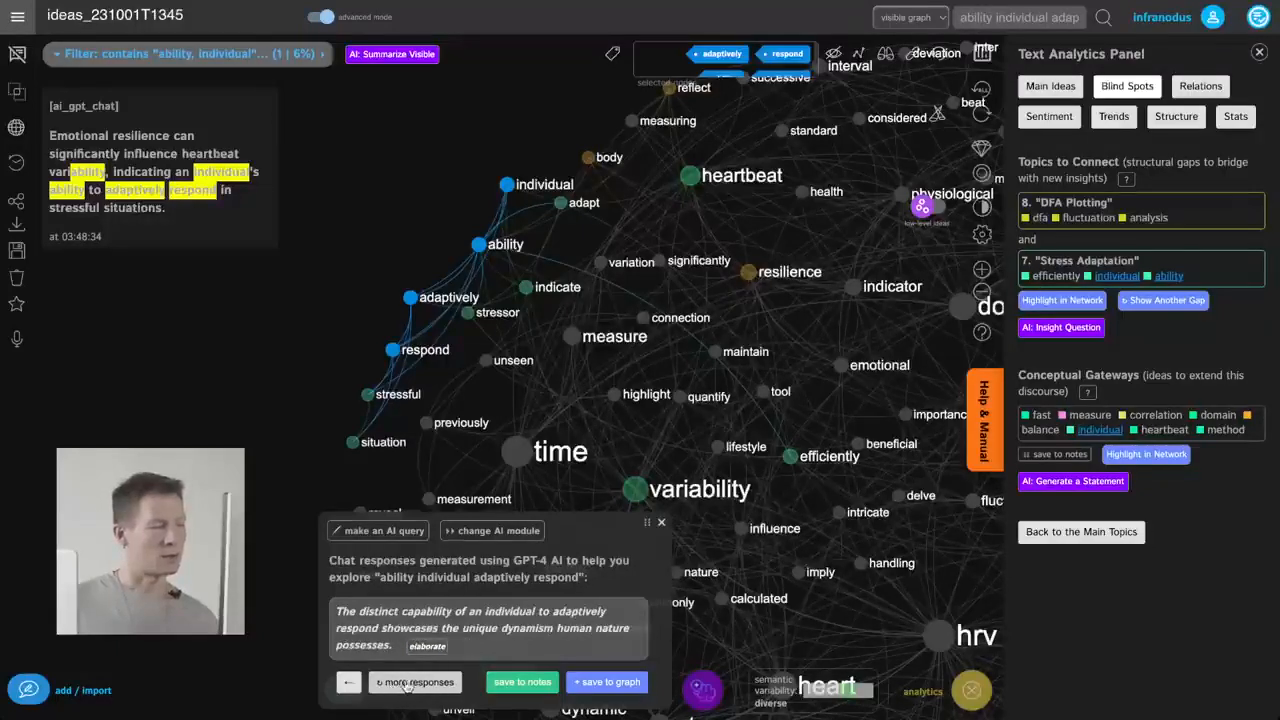
{"action": "left_click", "coordinate": [430, 684]}
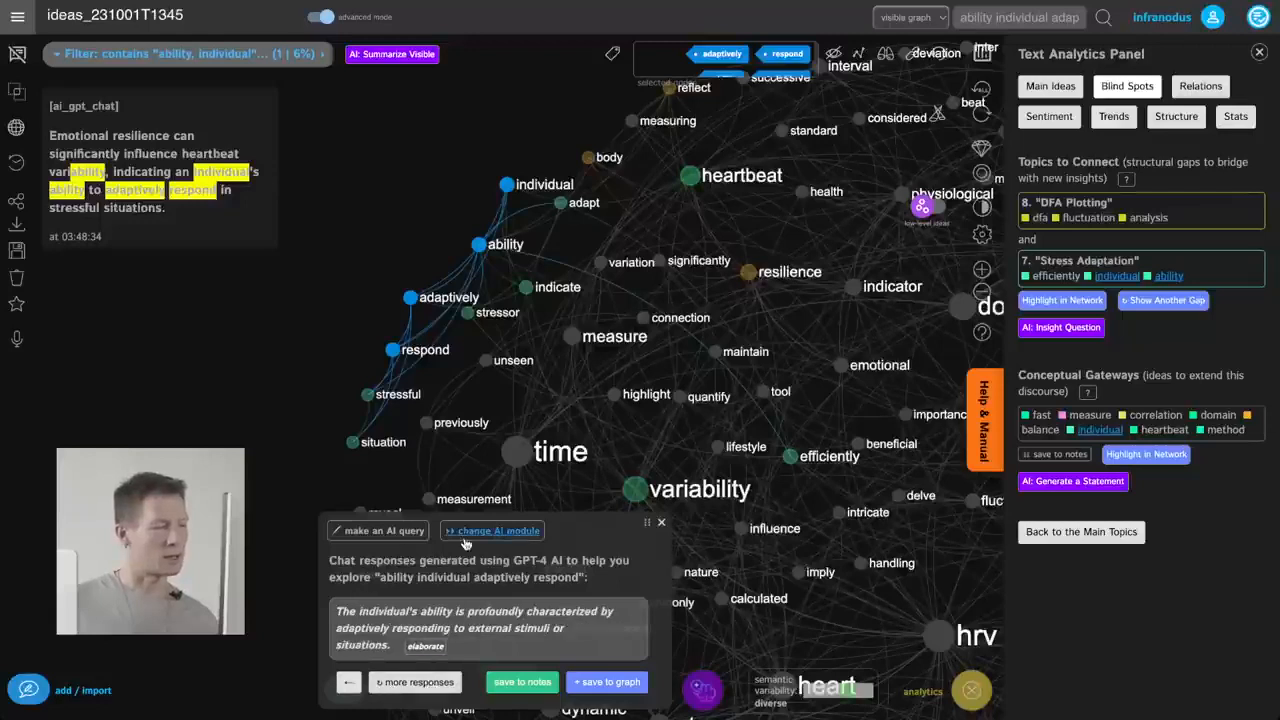
Generate a context-aware GPT4 Chat response for the four concepts, save it to the graph, and clear the selection and AI window
{"action": "left_click", "coordinate": [391, 350]}
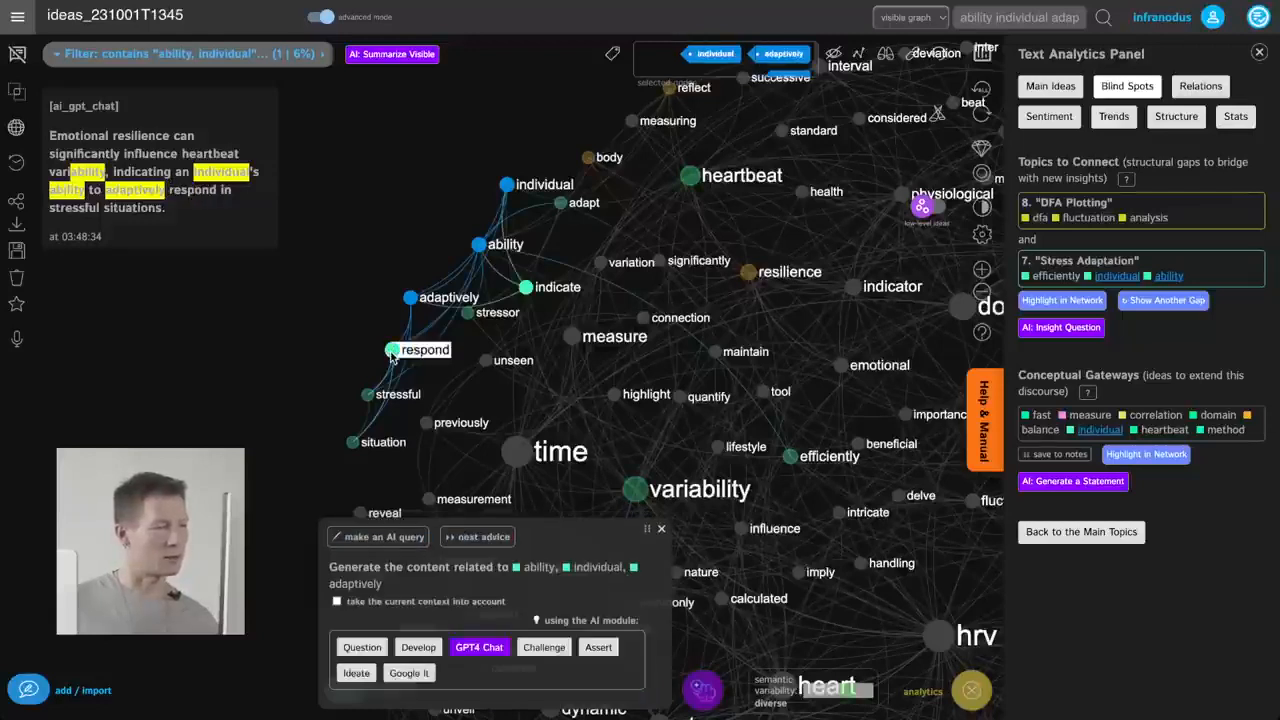
{"action": "left_click", "coordinate": [391, 350]}
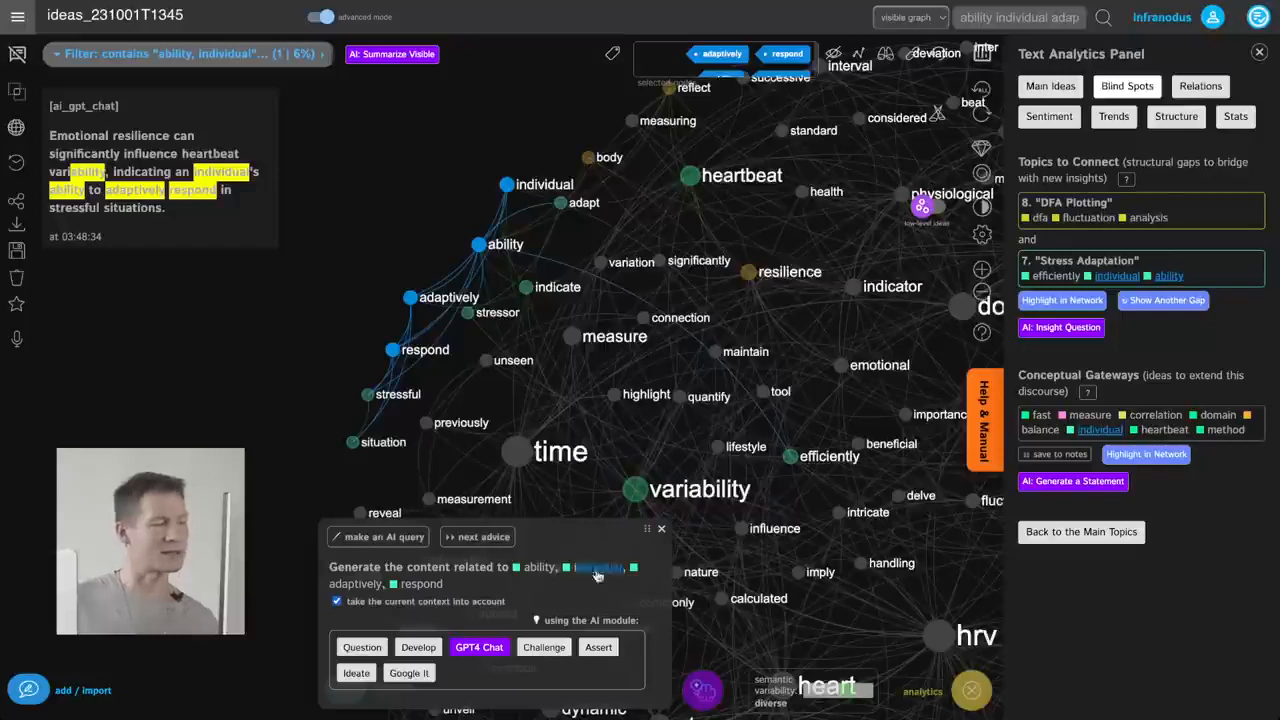
{"action": "left_click", "coordinate": [477, 647]}
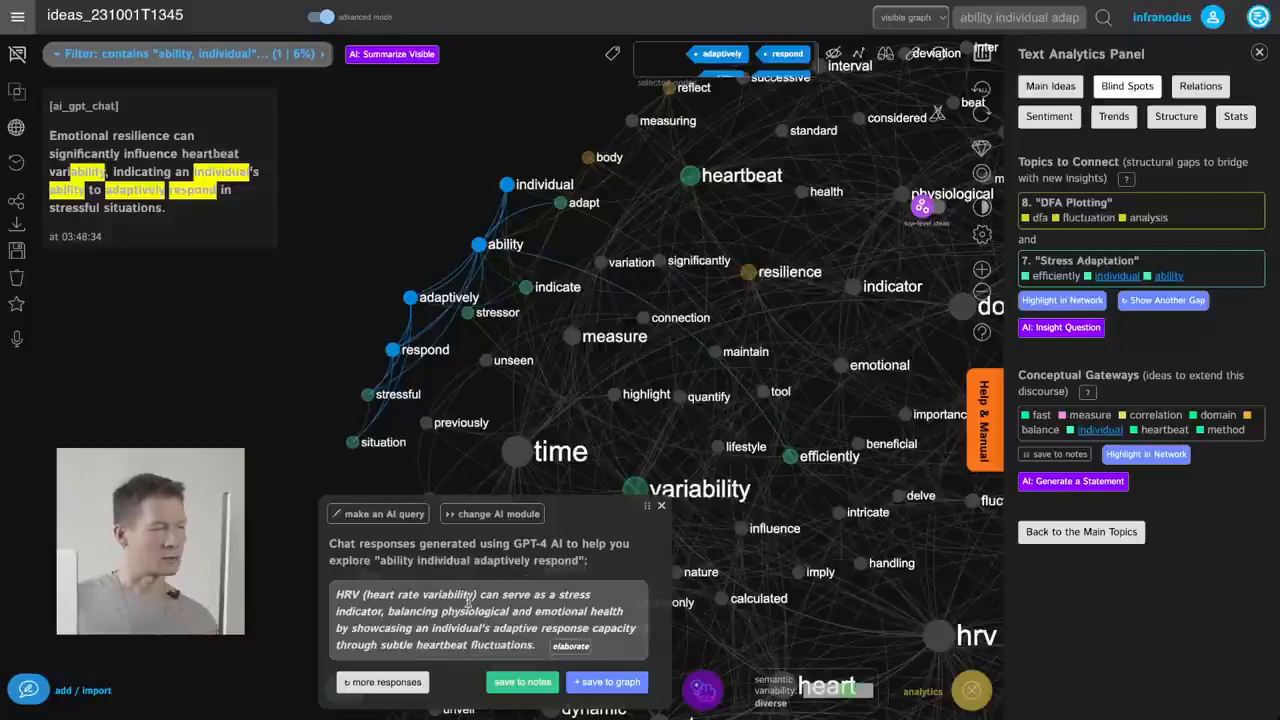
{"action": "left_click", "coordinate": [610, 682]}
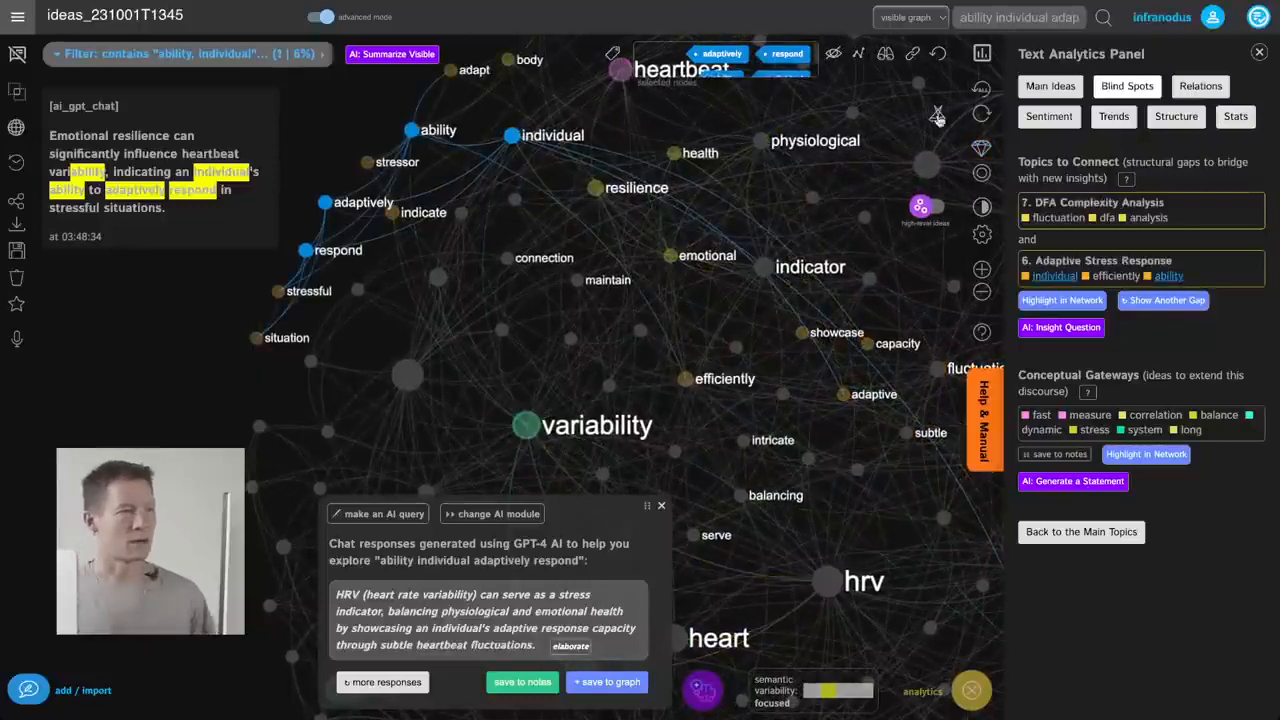
{"action": "left_click", "coordinate": [937, 62]}
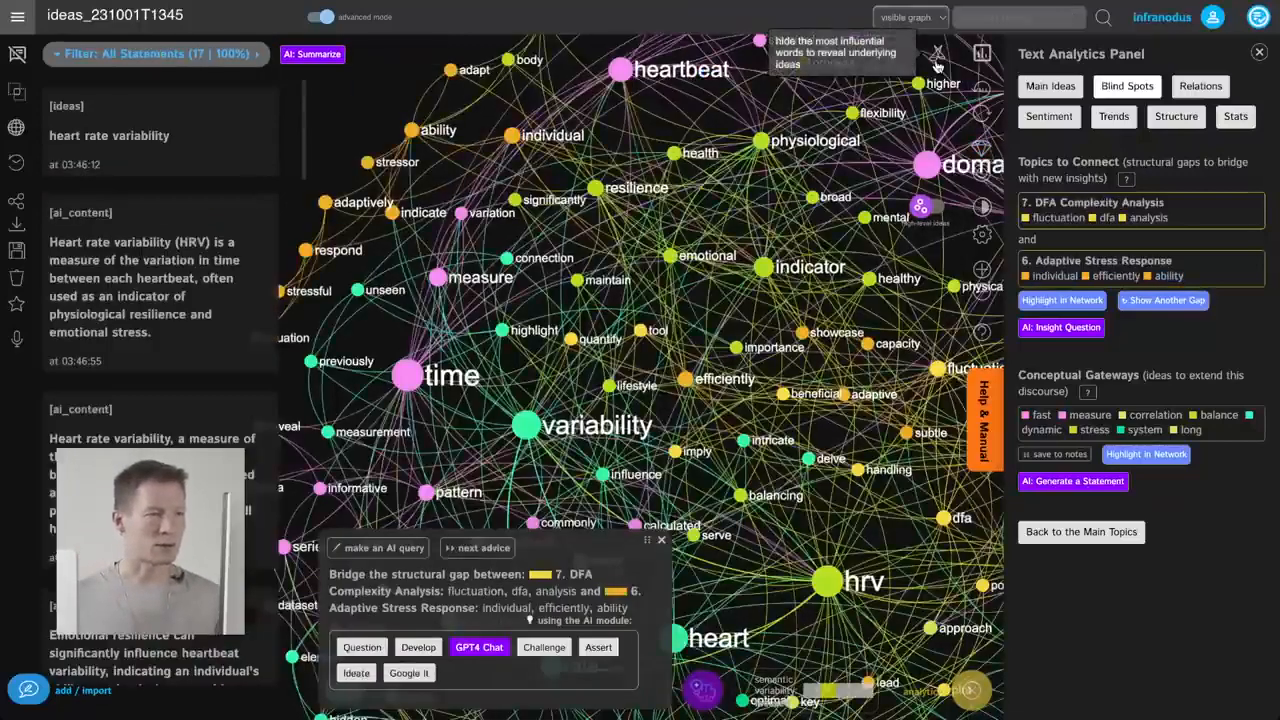
{"action": "left_click", "coordinate": [661, 540]}
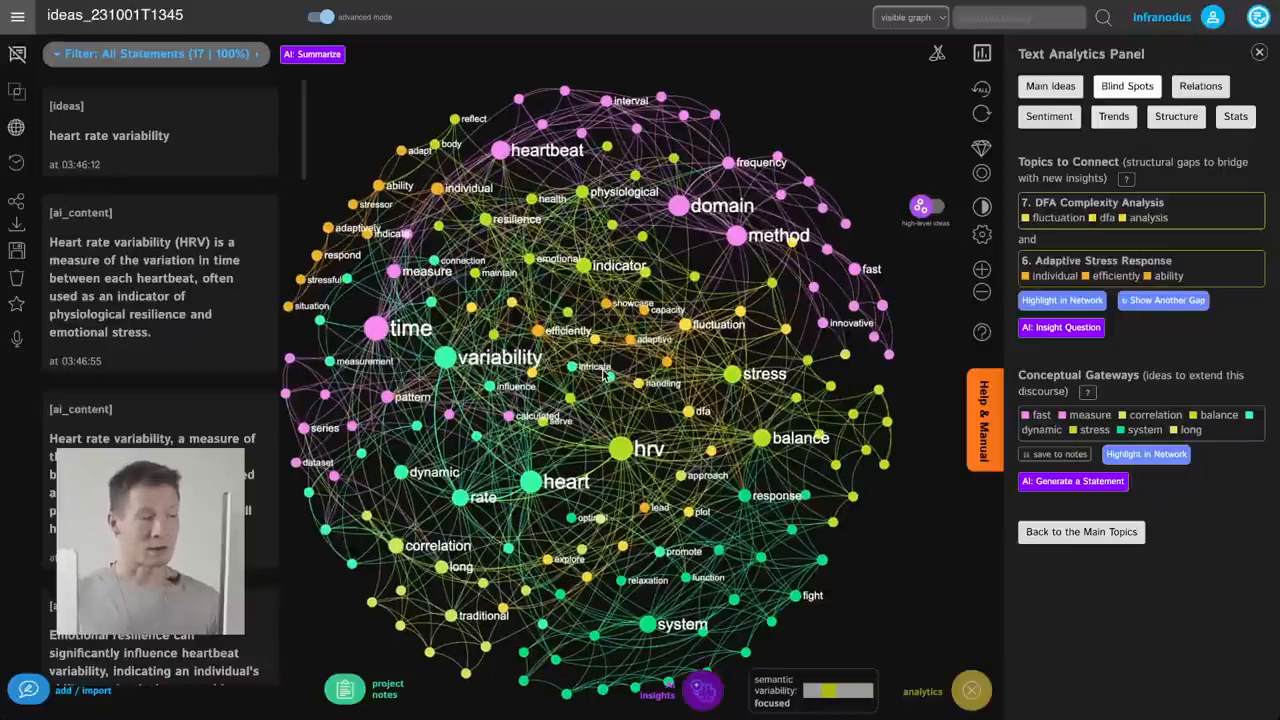
Examine the graph's main topics and its topical diversity score, including the explanation of the diversity levels
{"action": "left_click", "coordinate": [1050, 86]}
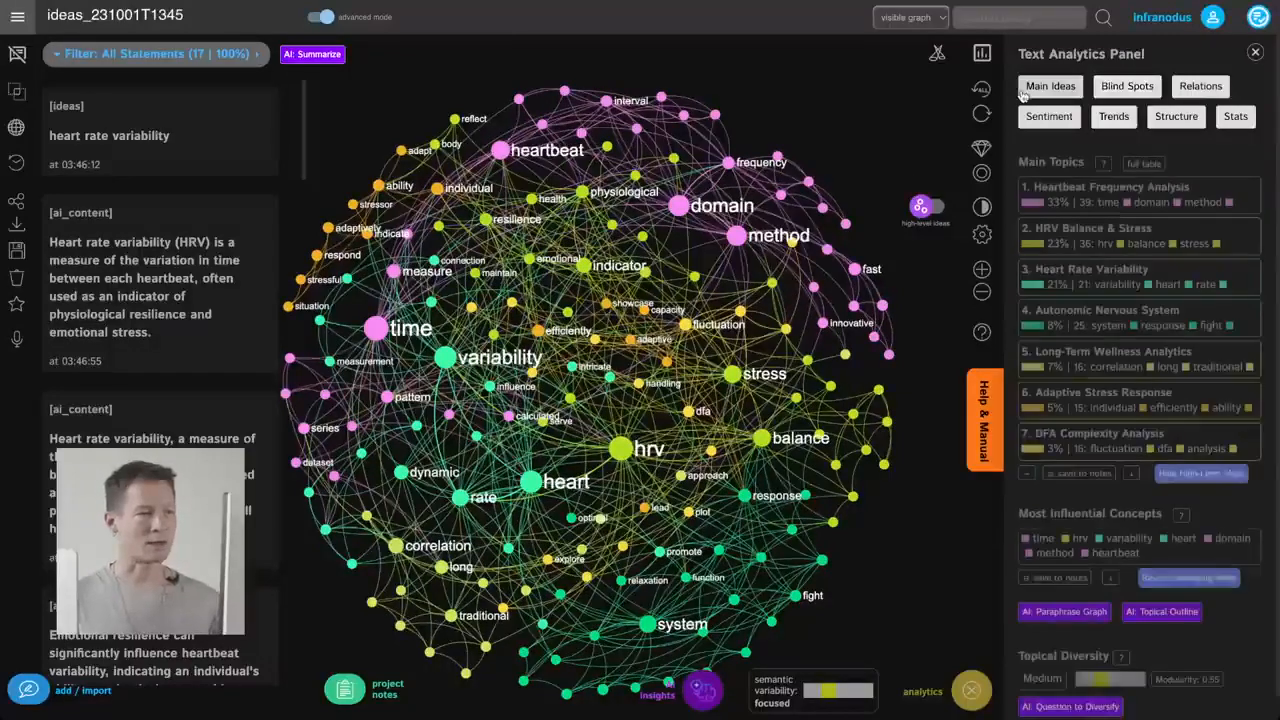
{"action": "scroll", "coordinate": [1095, 638], "scroll_direction": "down", "scroll_amount": 2}
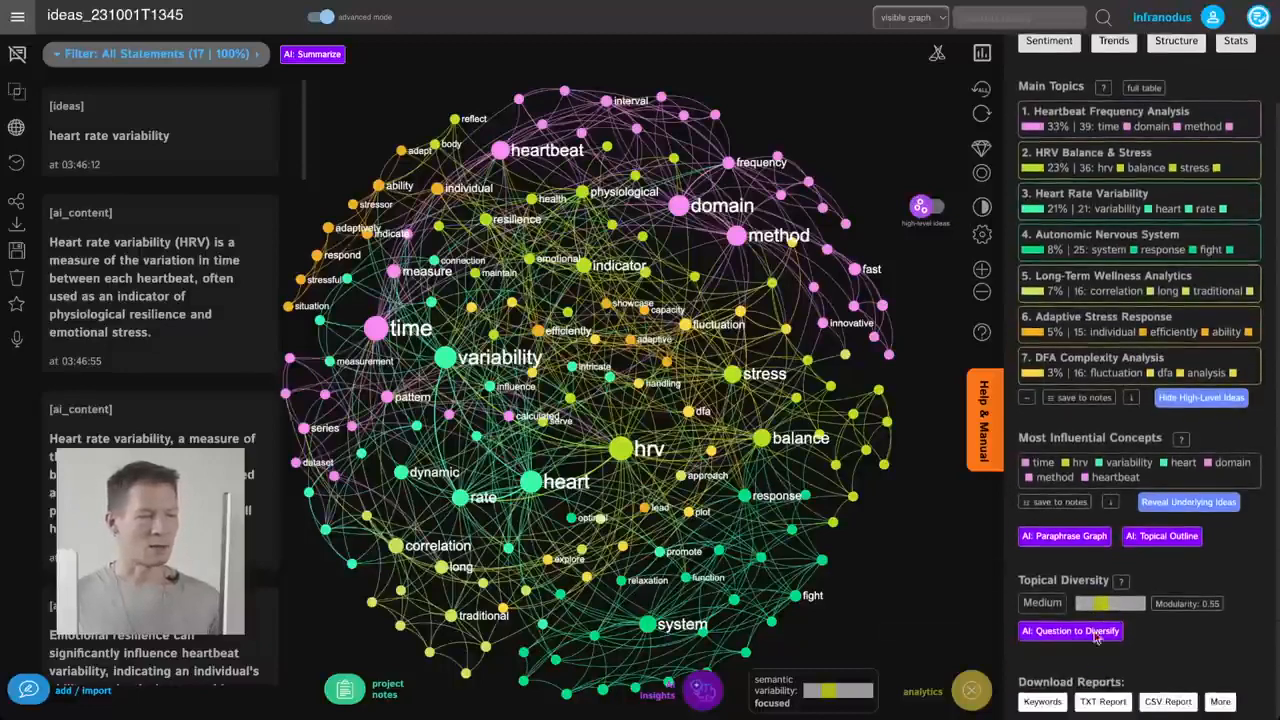
{"action": "left_click_drag", "start_coordinate": [1040, 580], "coordinate": [1092, 581]}
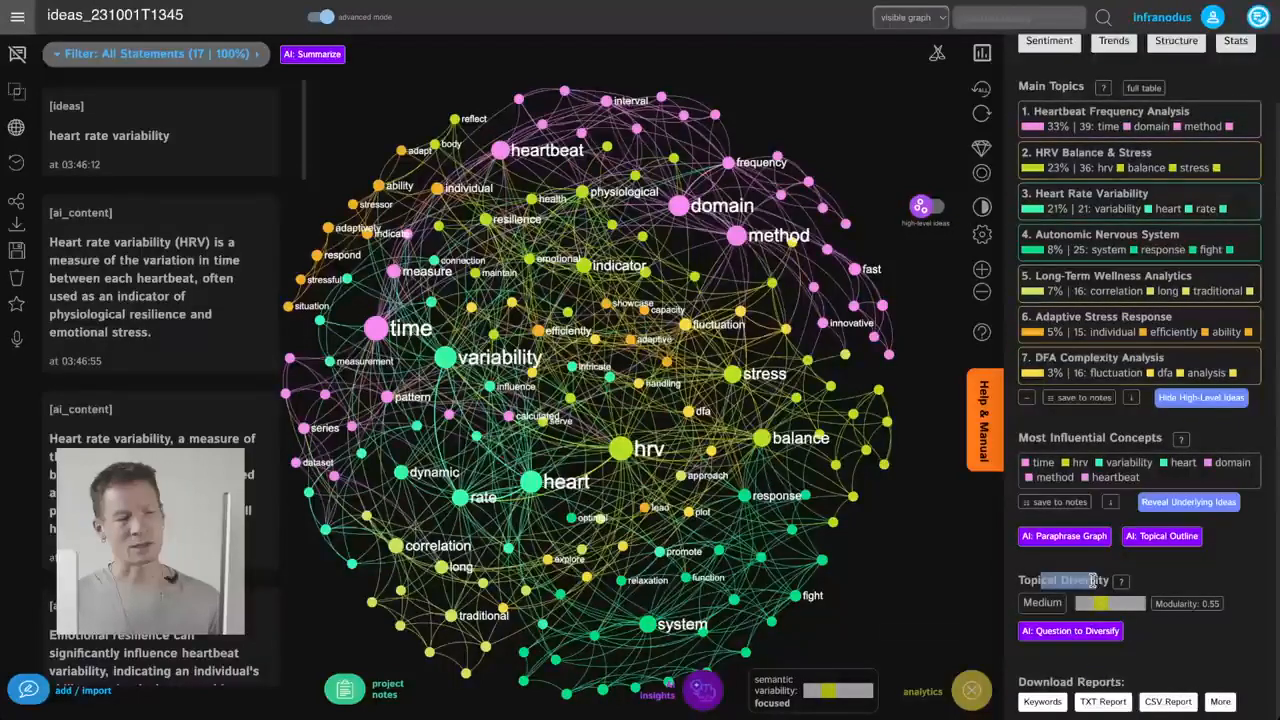
{"action": "left_click", "coordinate": [1172, 590]}
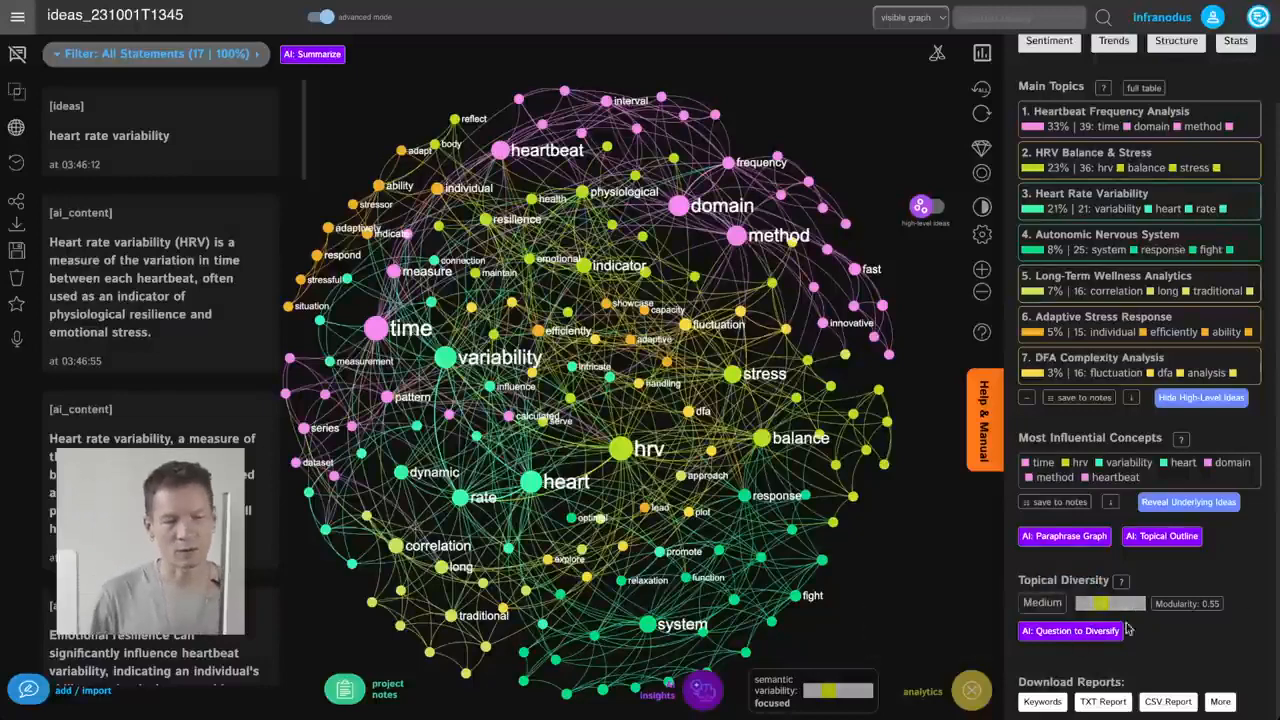
{"action": "left_click", "coordinate": [1048, 606]}
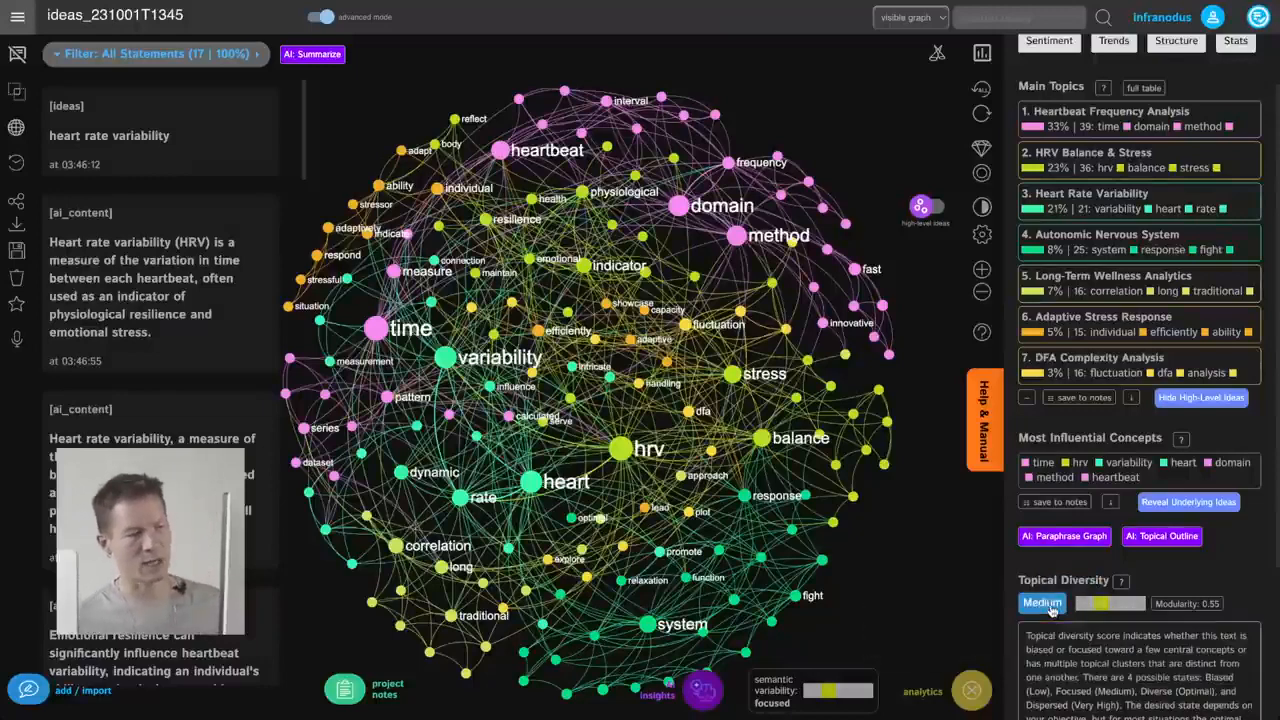
{"action": "left_click", "coordinate": [1048, 605]}
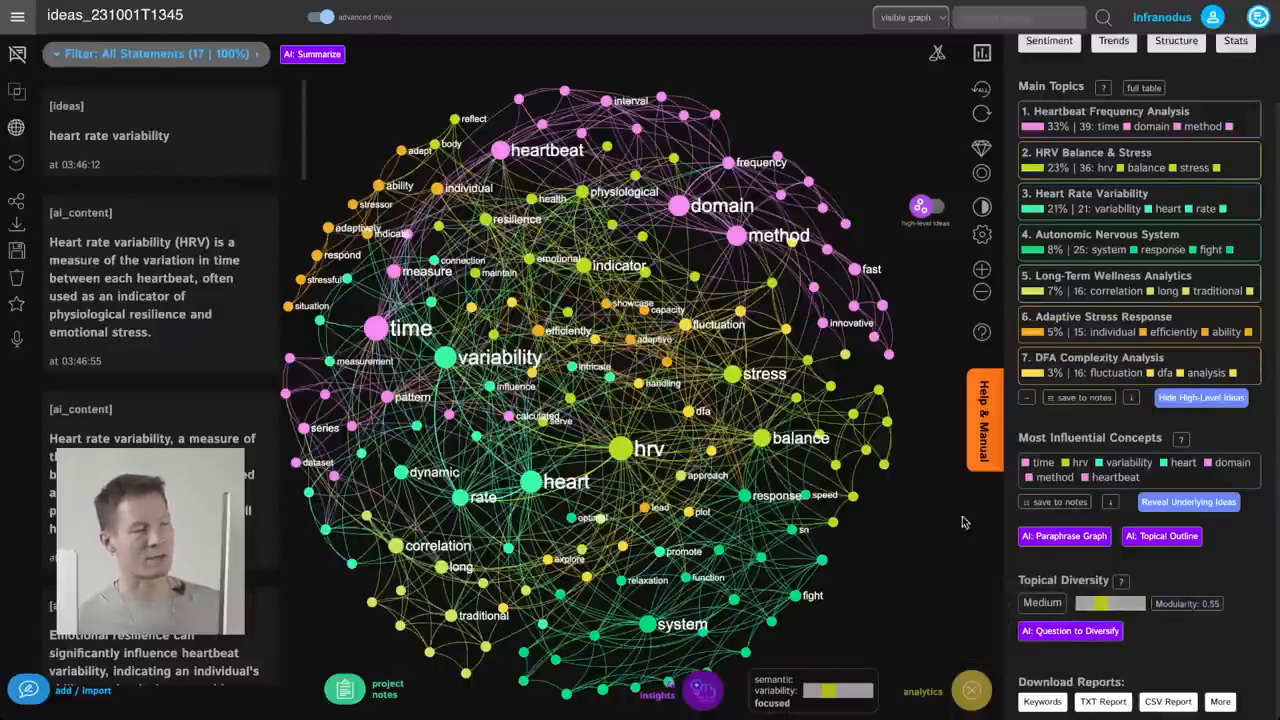
{"action": "left_click_drag", "start_coordinate": [699, 455], "coordinate": [745, 455]}
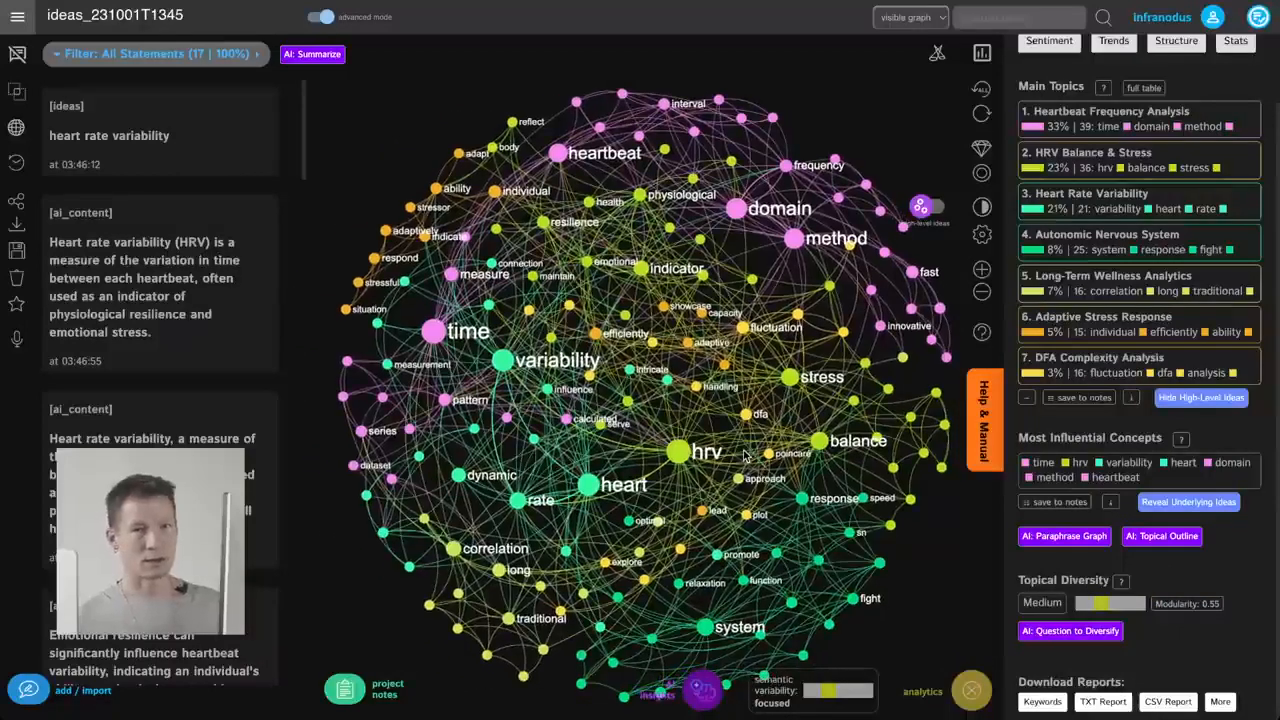